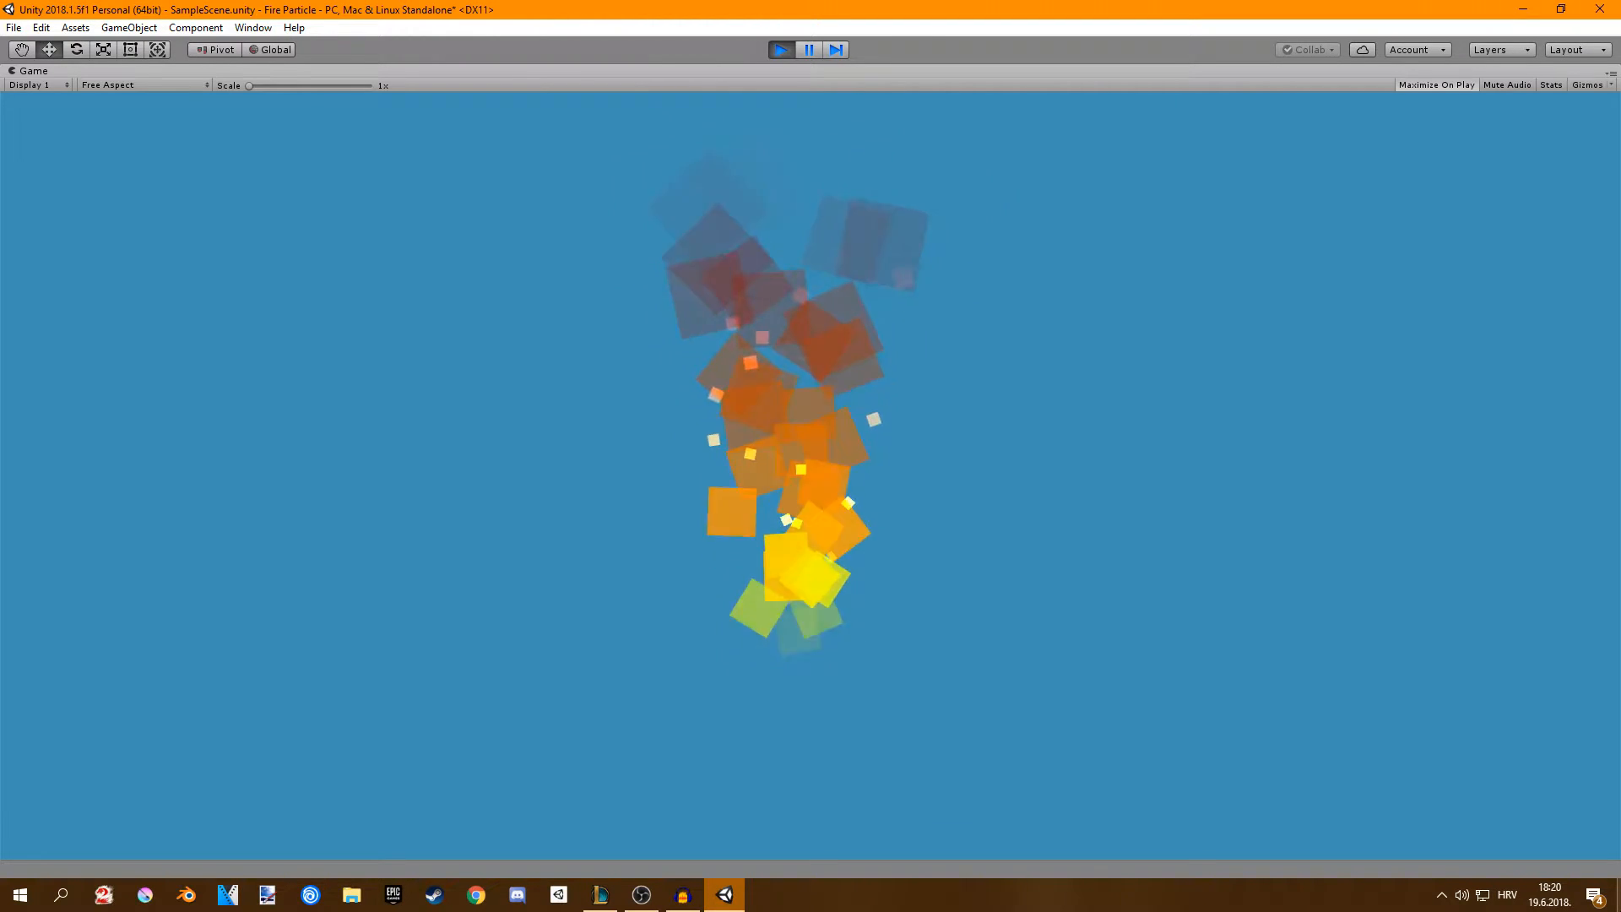
Exit Play mode to stop the fire preview and return to the editor layout.
{"action": "key", "text": "ctrl+p"}
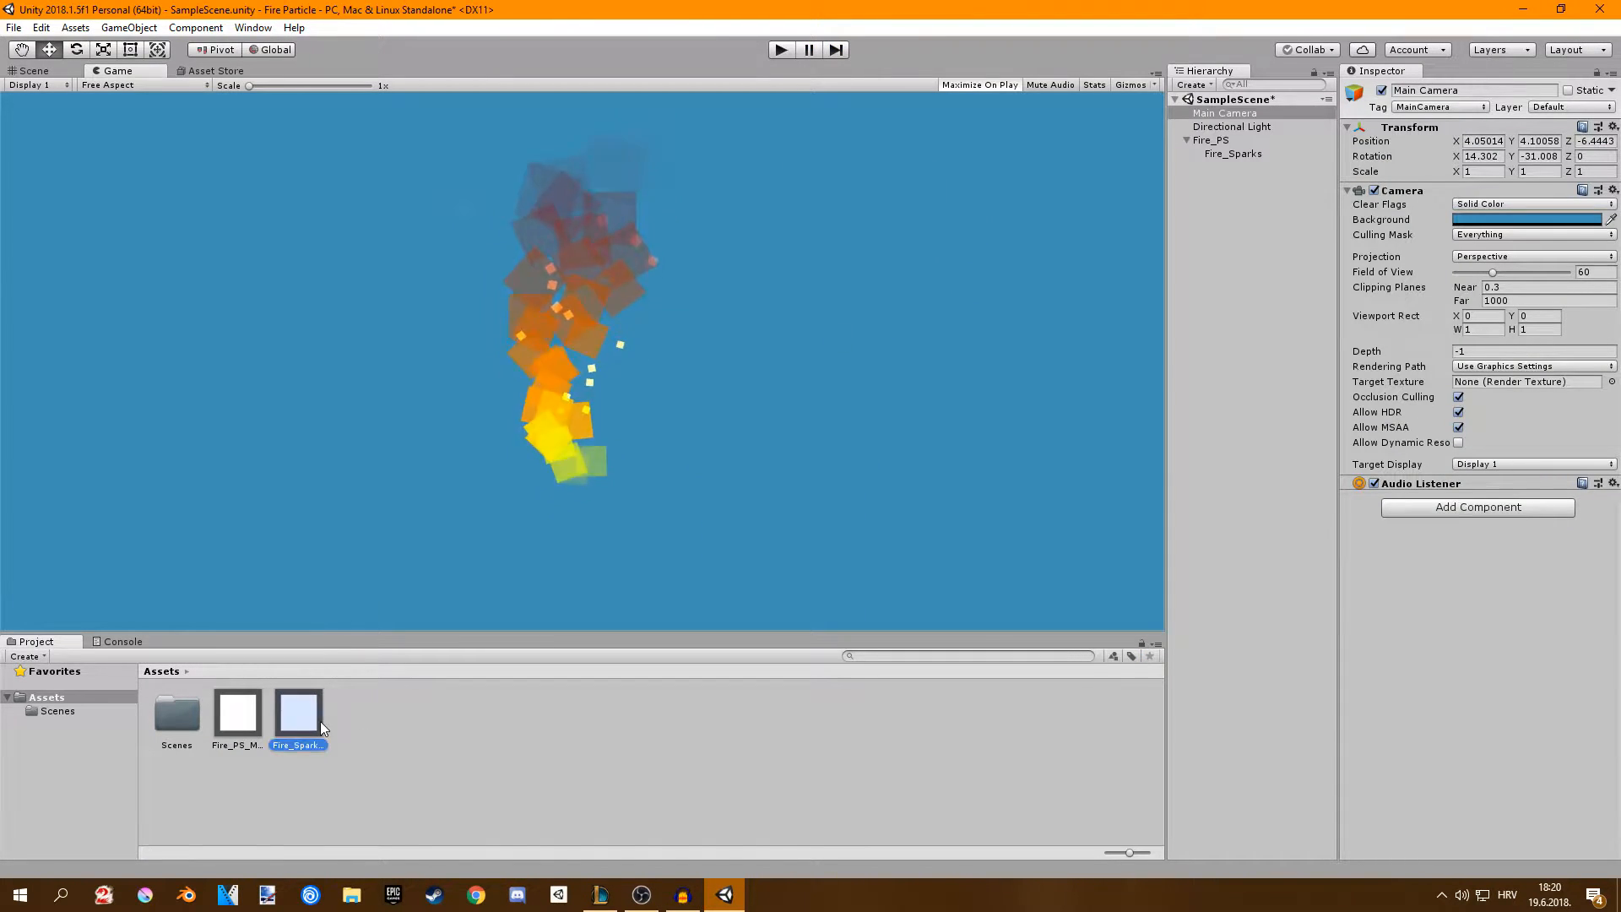
Create an Effects > Particle System in the Hierarchy and begin renaming it Fire_PS.
{"action": "left_click_drag", "start_coordinate": [448, 731], "coordinate": [263, 726]}
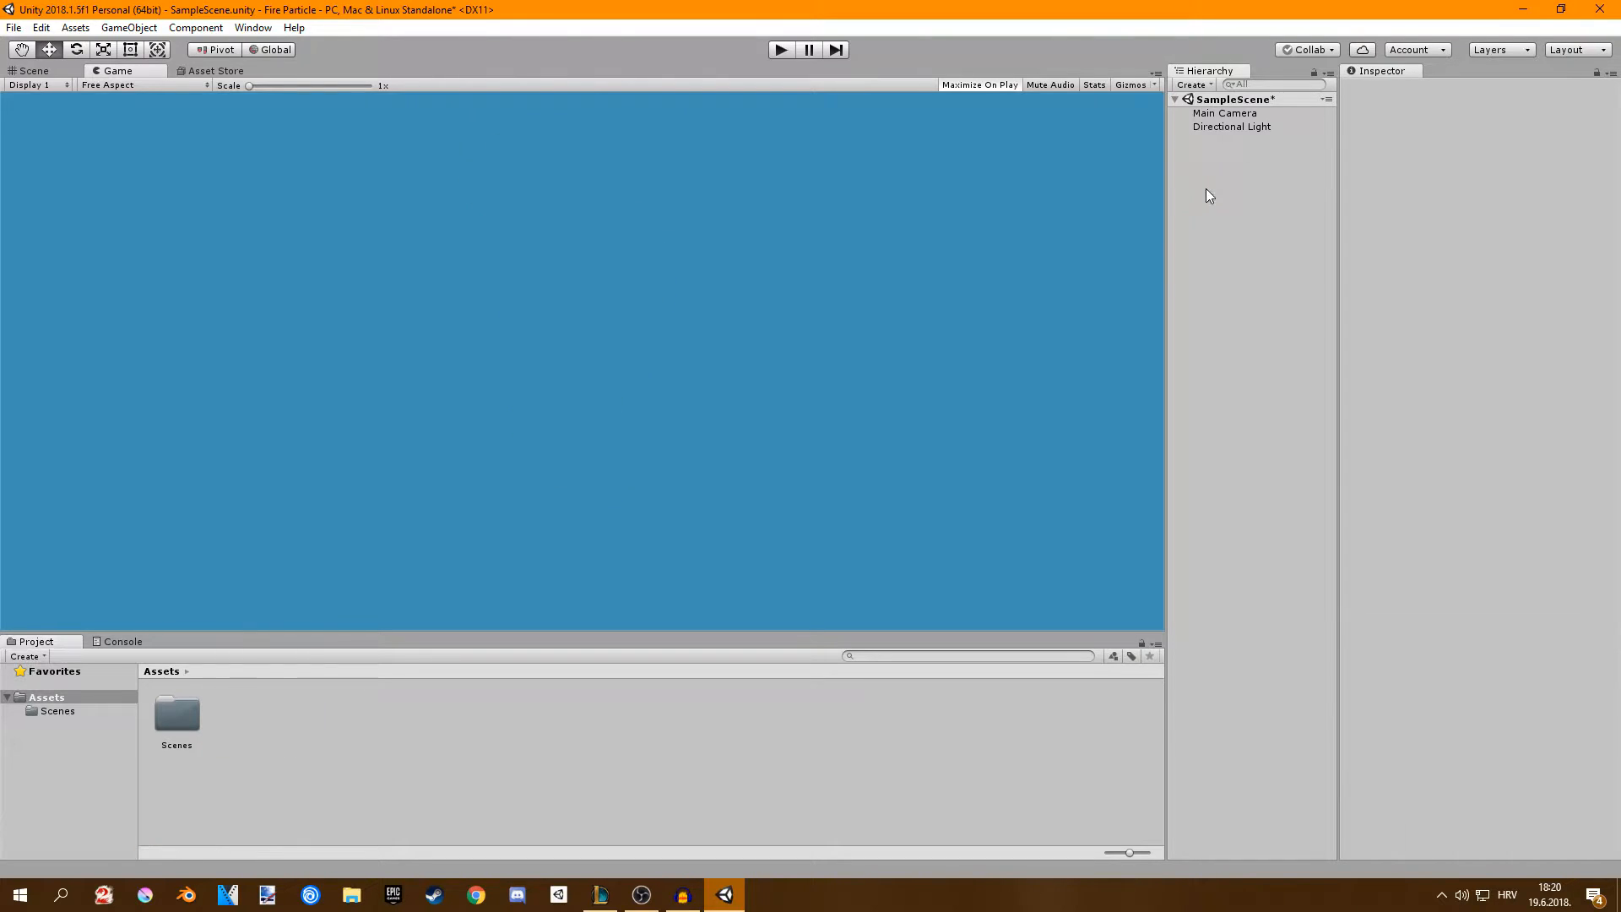
{"action": "right_click", "coordinate": [1235, 192]}
{"action": "left_click", "coordinate": [1214, 165]}
{"action": "right_click", "coordinate": [1225, 208]}
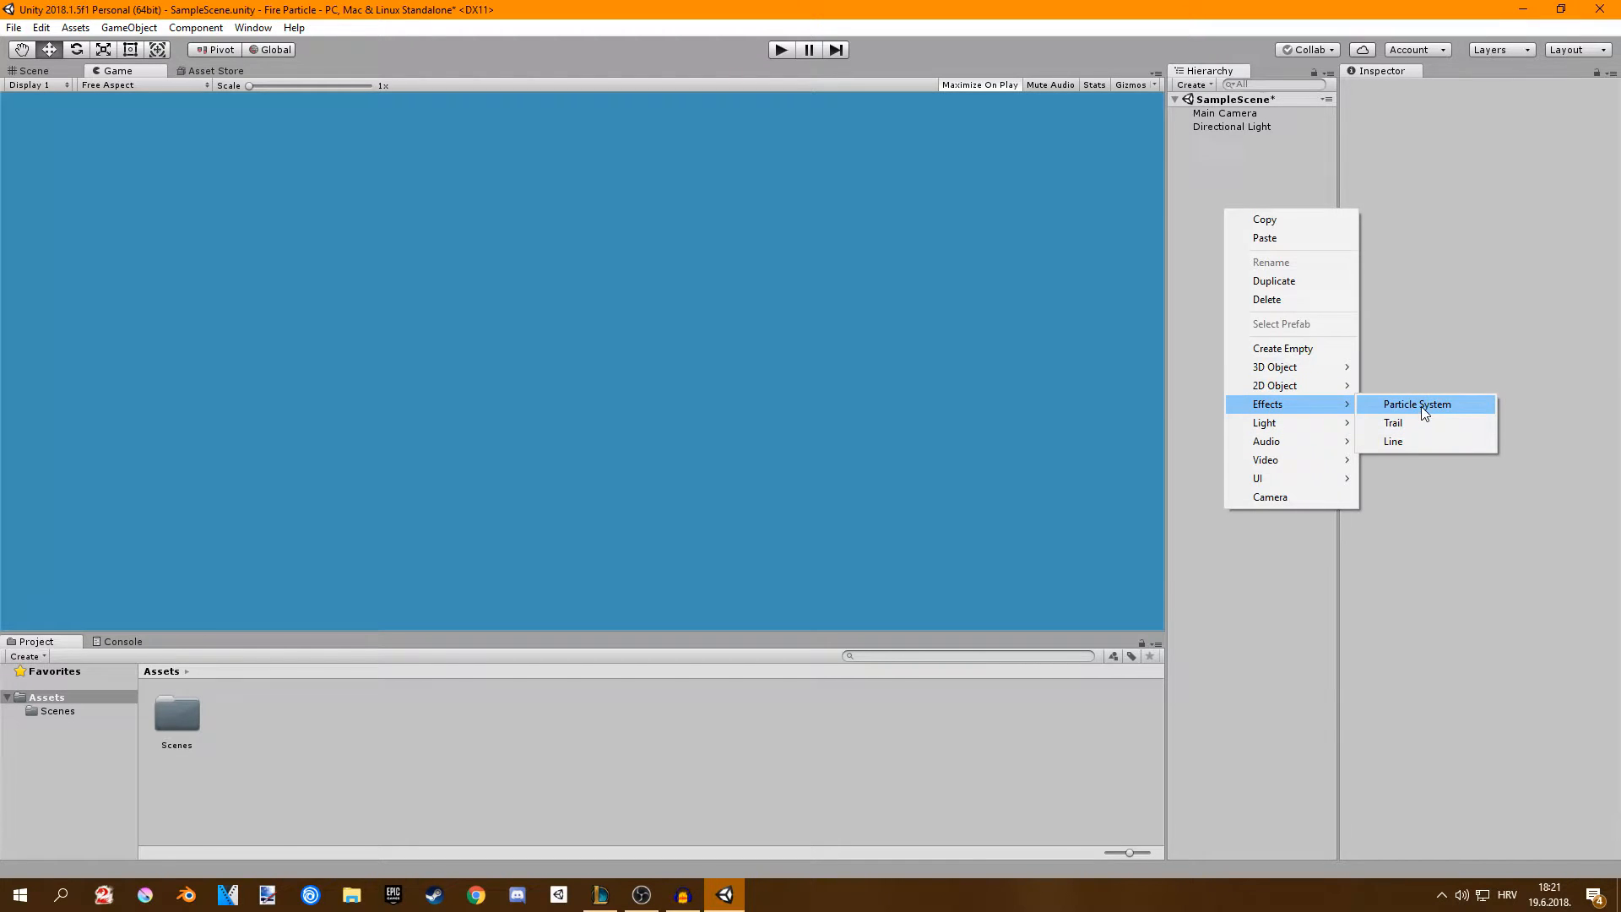
{"action": "left_click", "coordinate": [1423, 409]}
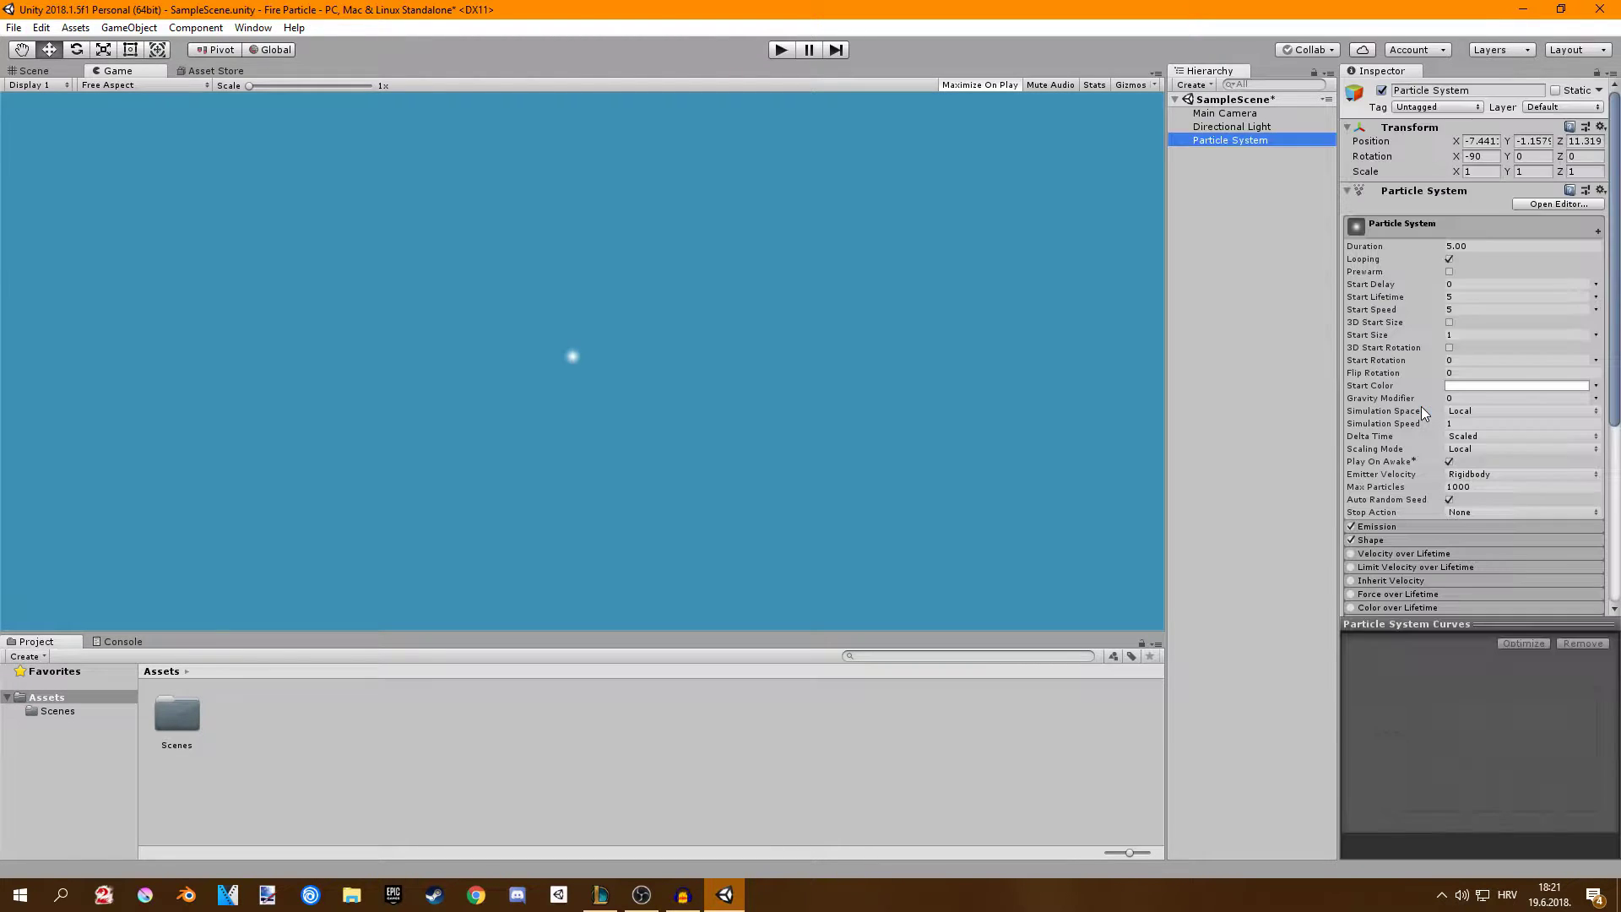
{"action": "left_click", "coordinate": [1222, 141]}
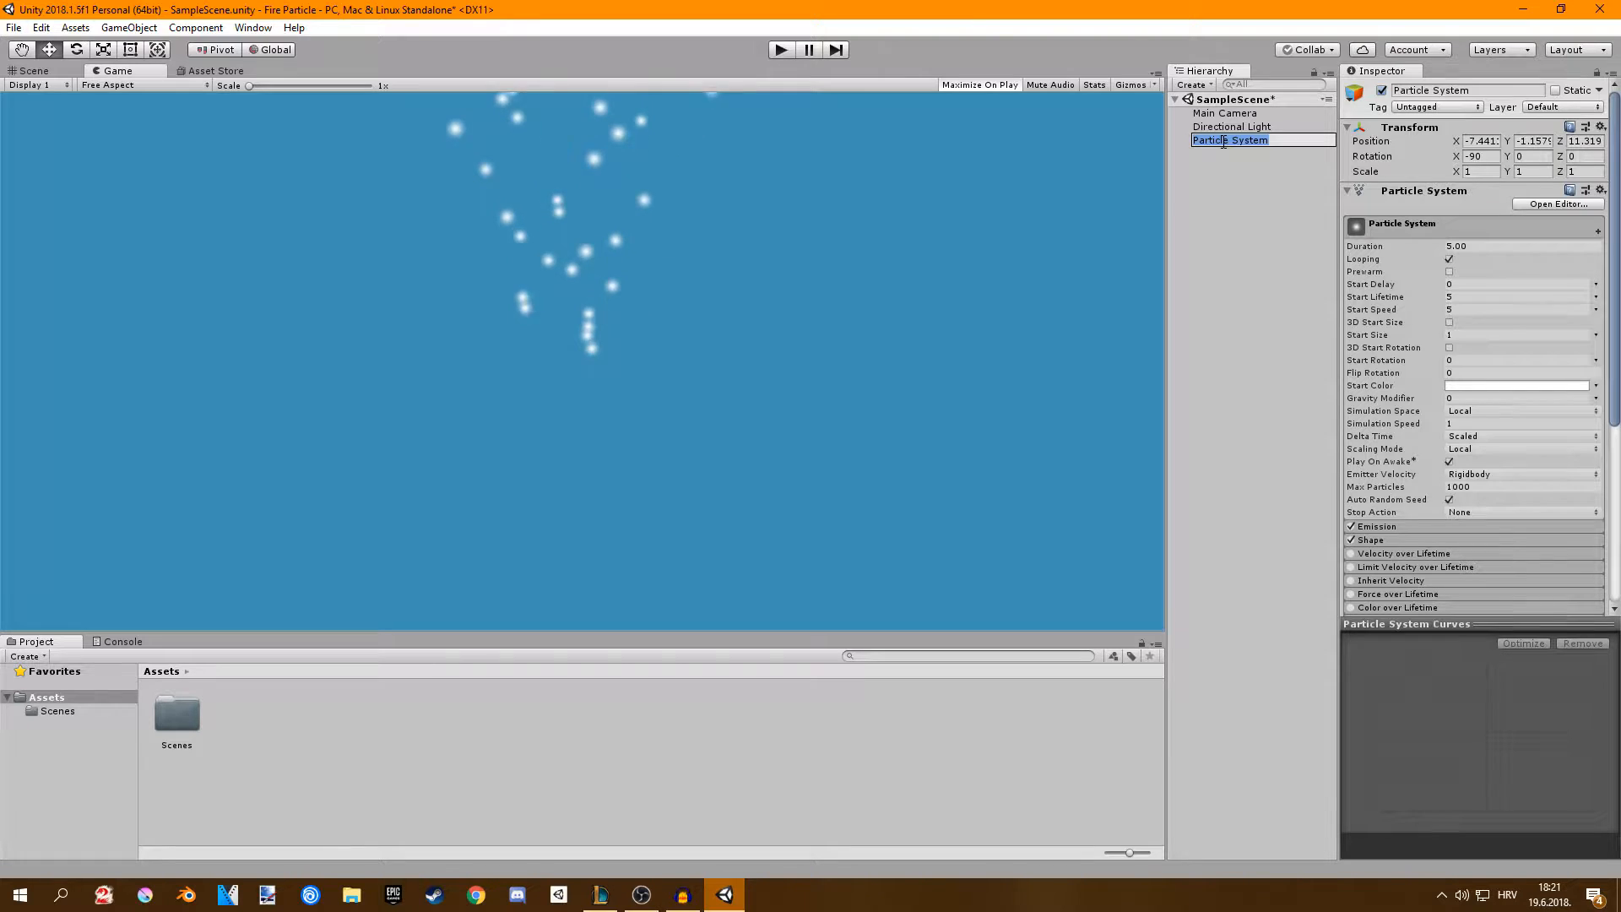
{"action": "type", "text": "F"}
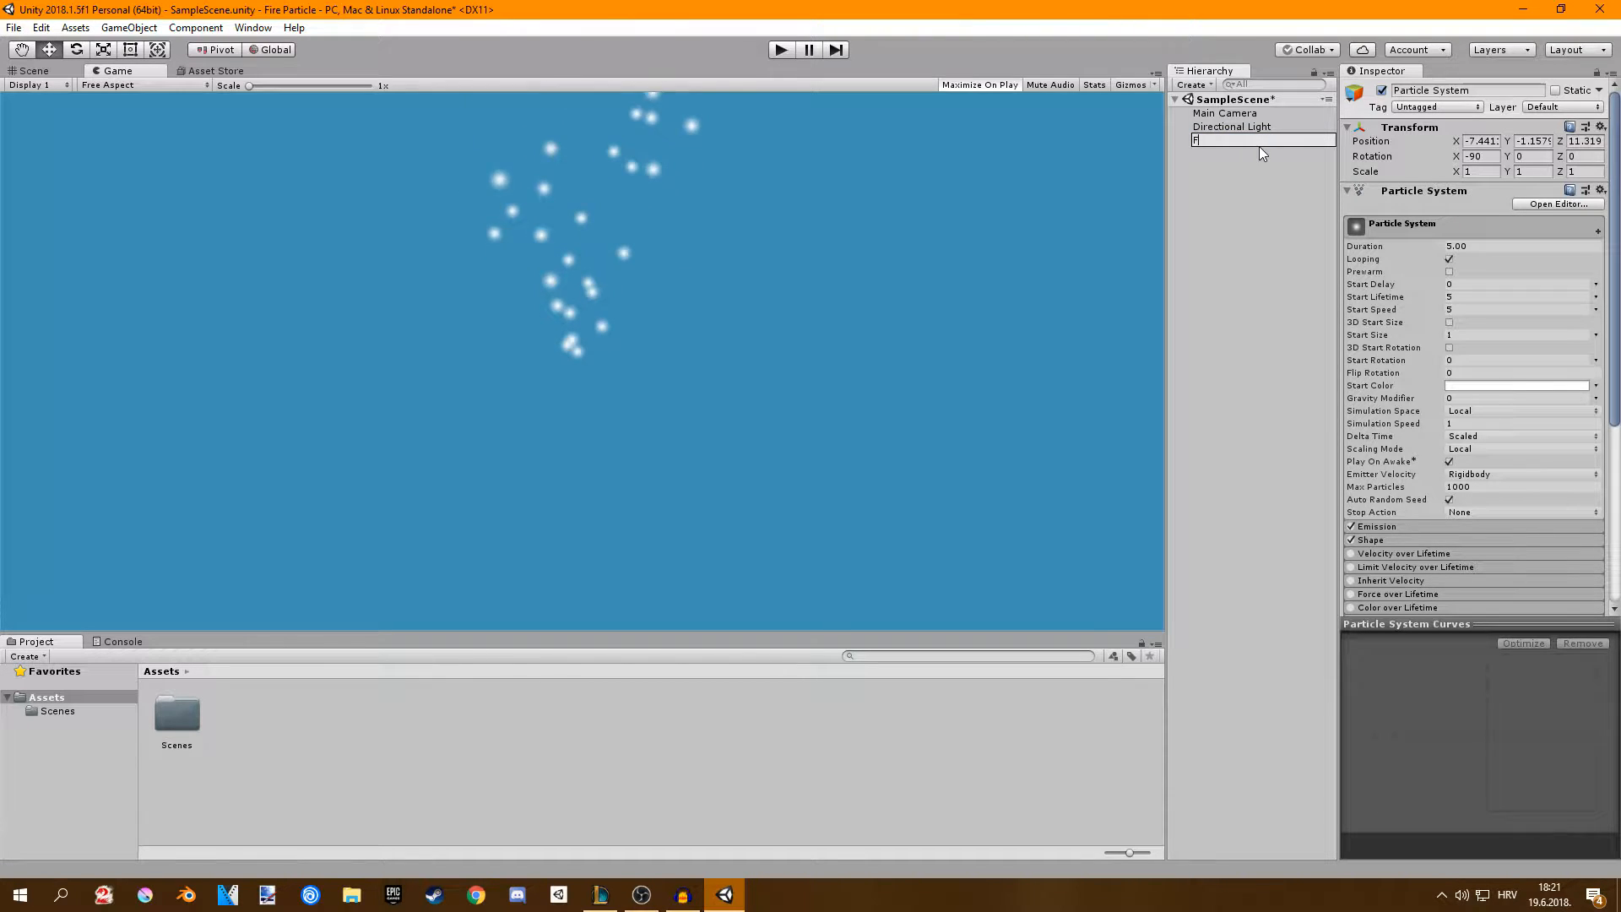
{"action": "type", "text": "ire_PS"}
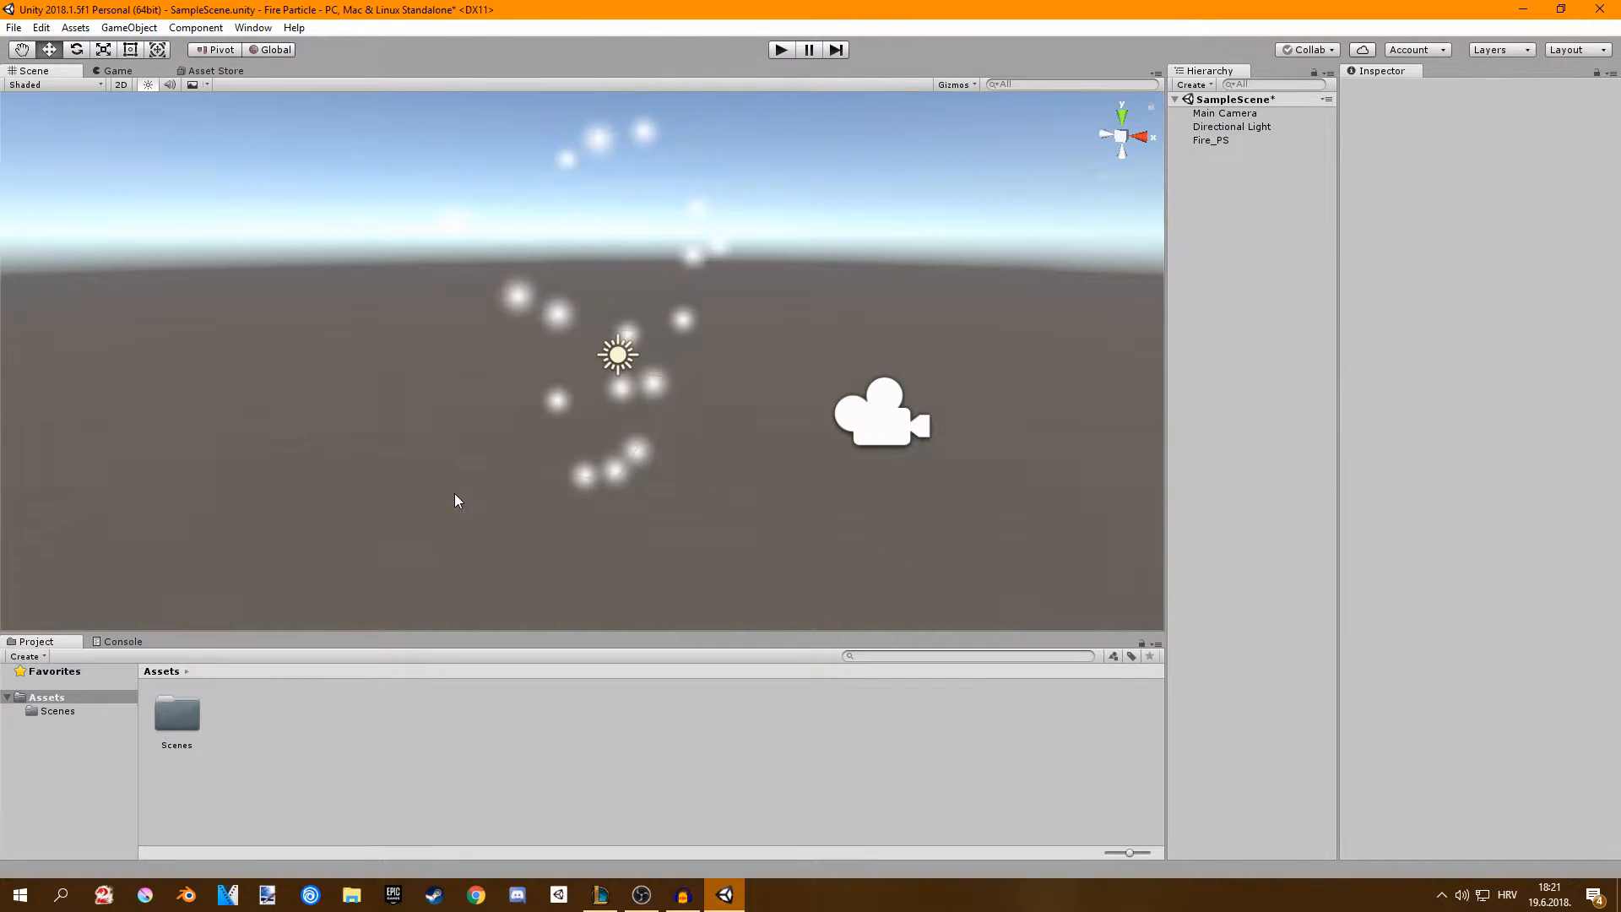
Create a material asset Fire_PS_Mat and give it the Particles > Alpha Blended shader.
{"action": "right_click", "coordinate": [289, 705]}
{"action": "mouse_move", "coordinate": [327, 360]}
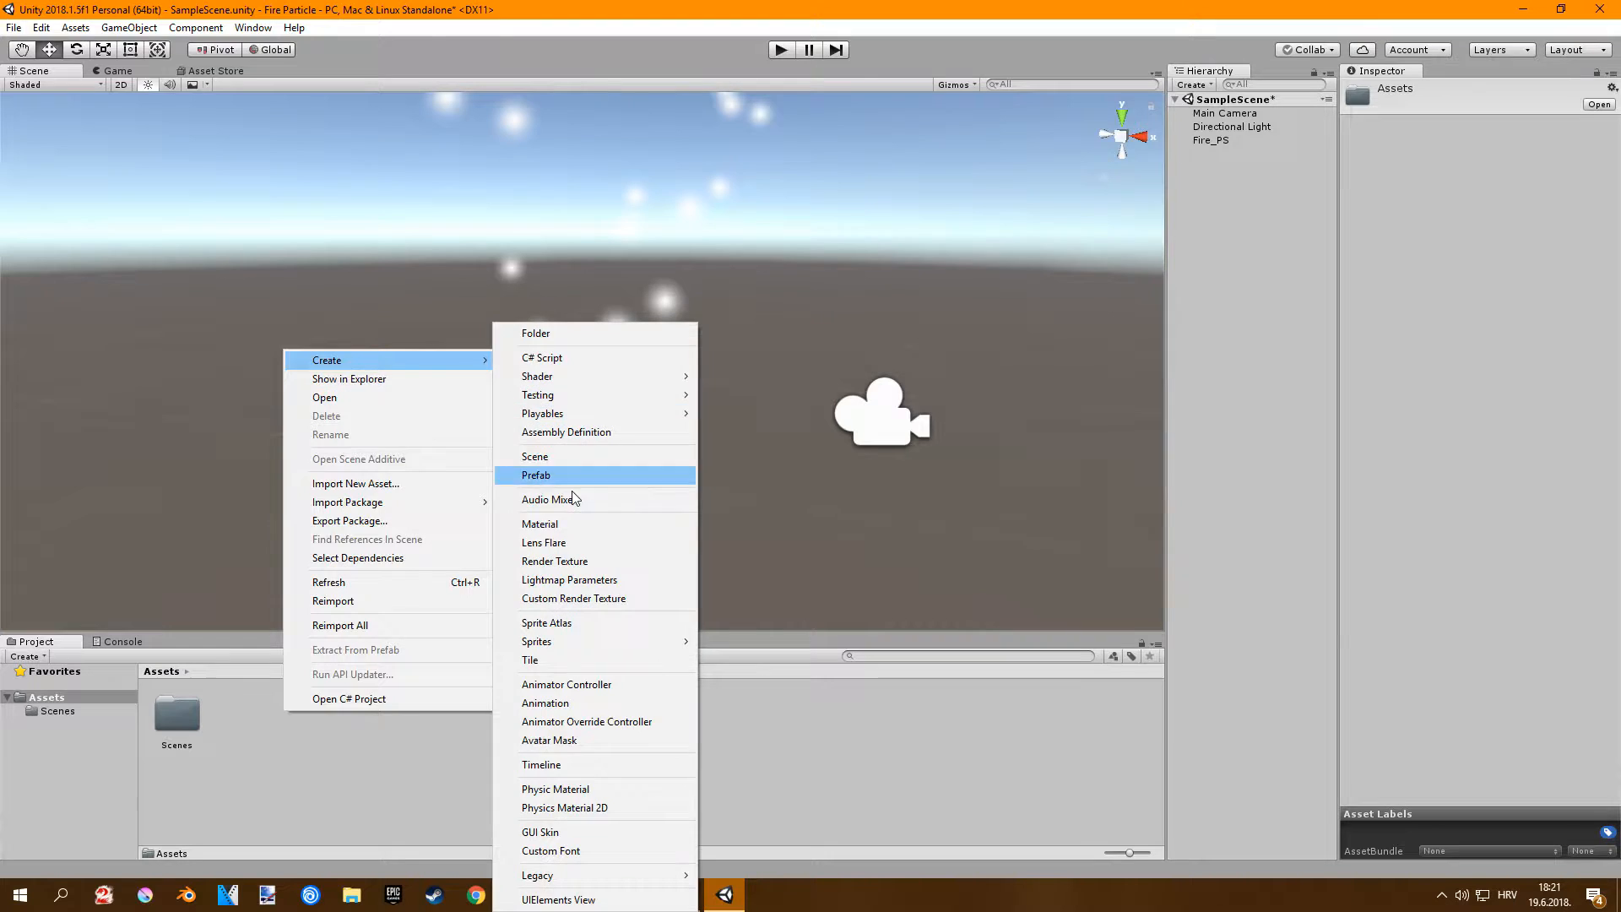
{"action": "left_click", "coordinate": [569, 524]}
{"action": "type", "text": "Fi"}
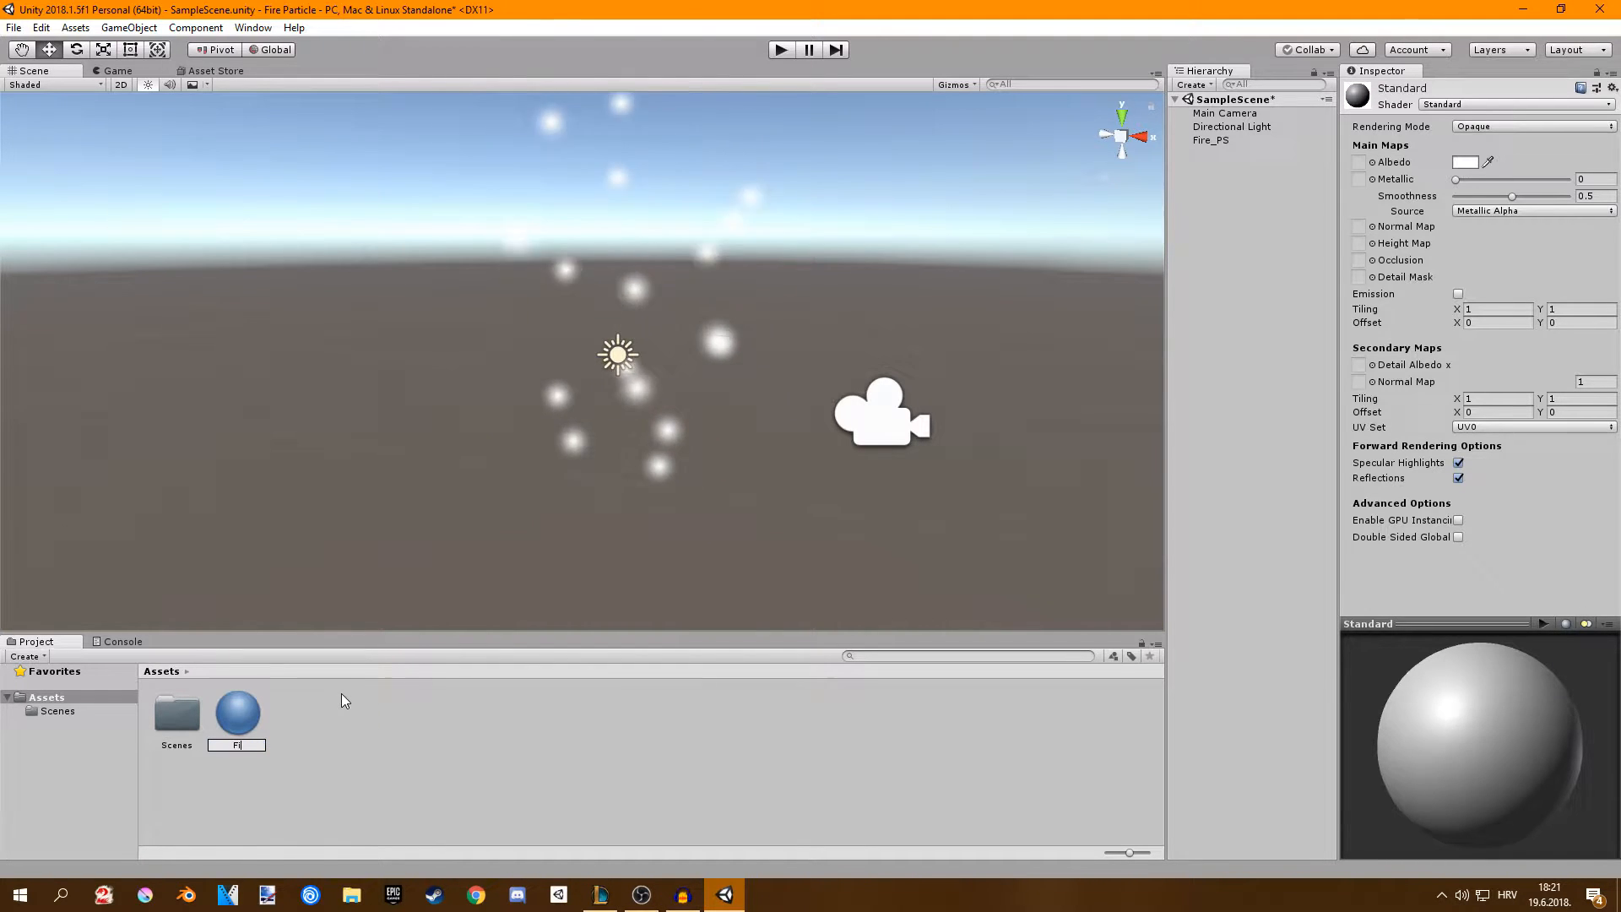
{"action": "type", "text": "re_PS_"}
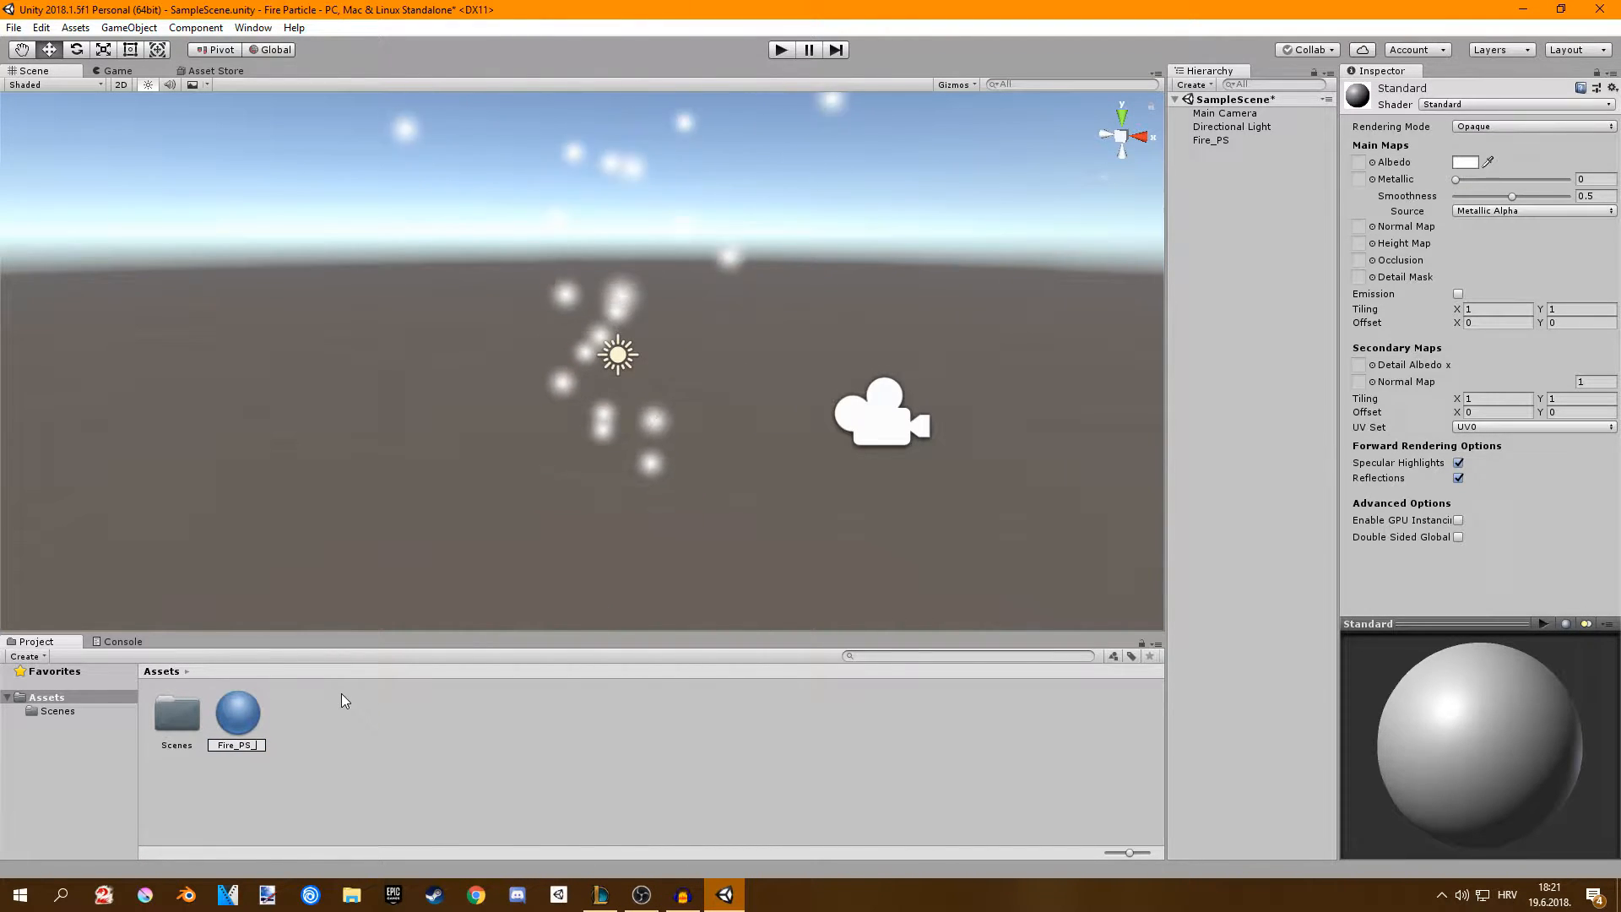
{"action": "type", "text": "Mat"}
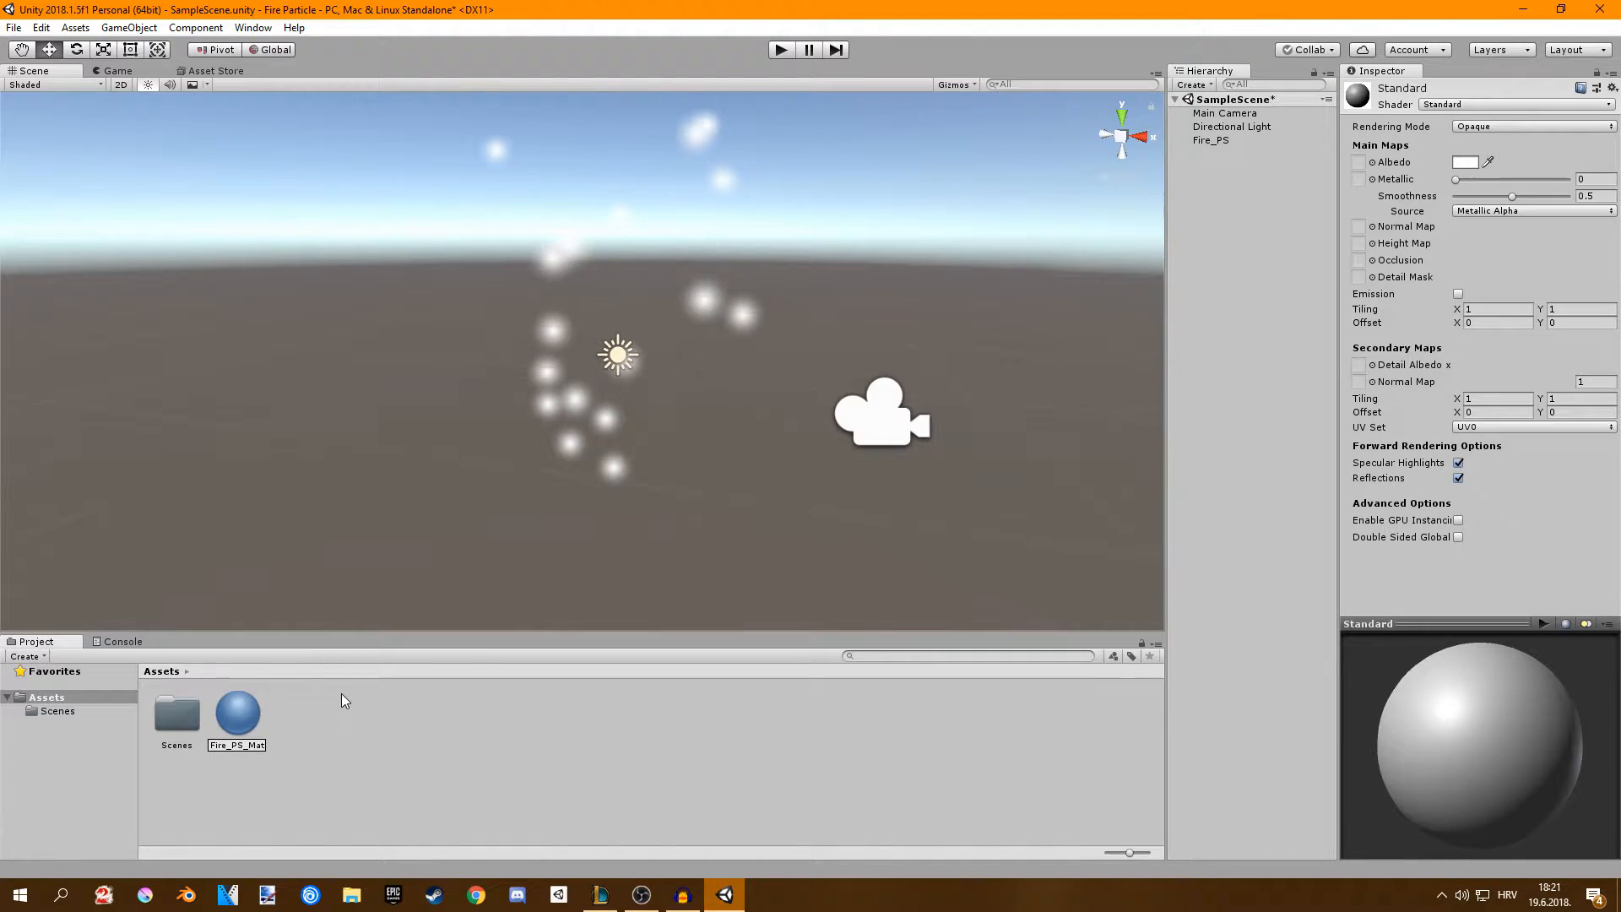
{"action": "key", "text": "Return"}
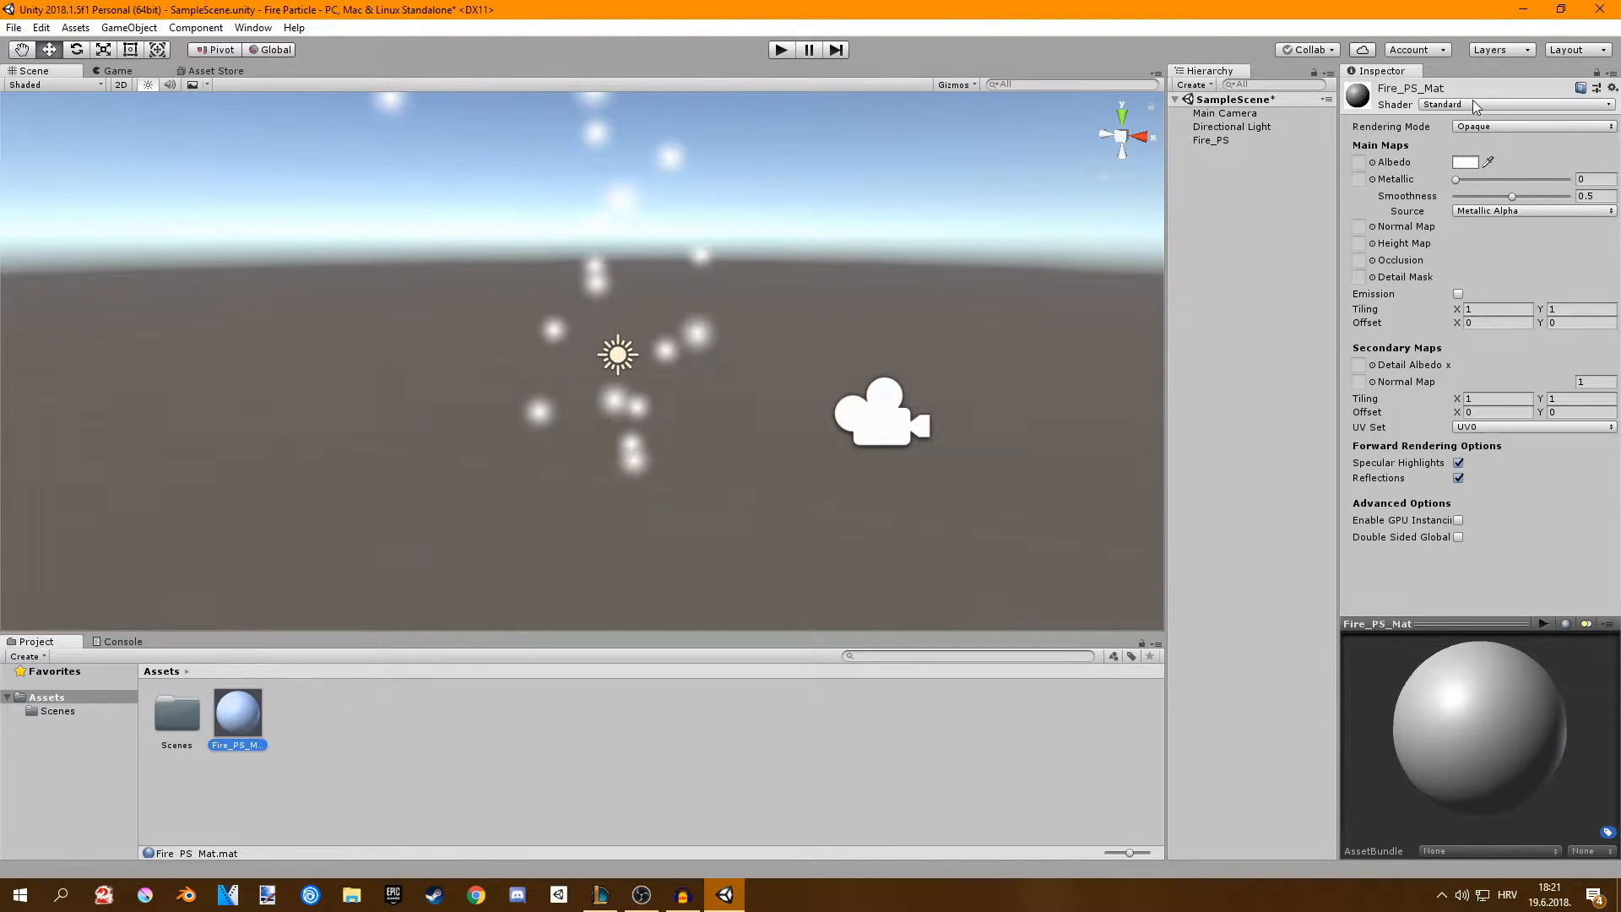
{"action": "left_click", "coordinate": [1475, 106]}
{"action": "mouse_move", "coordinate": [1467, 254]}
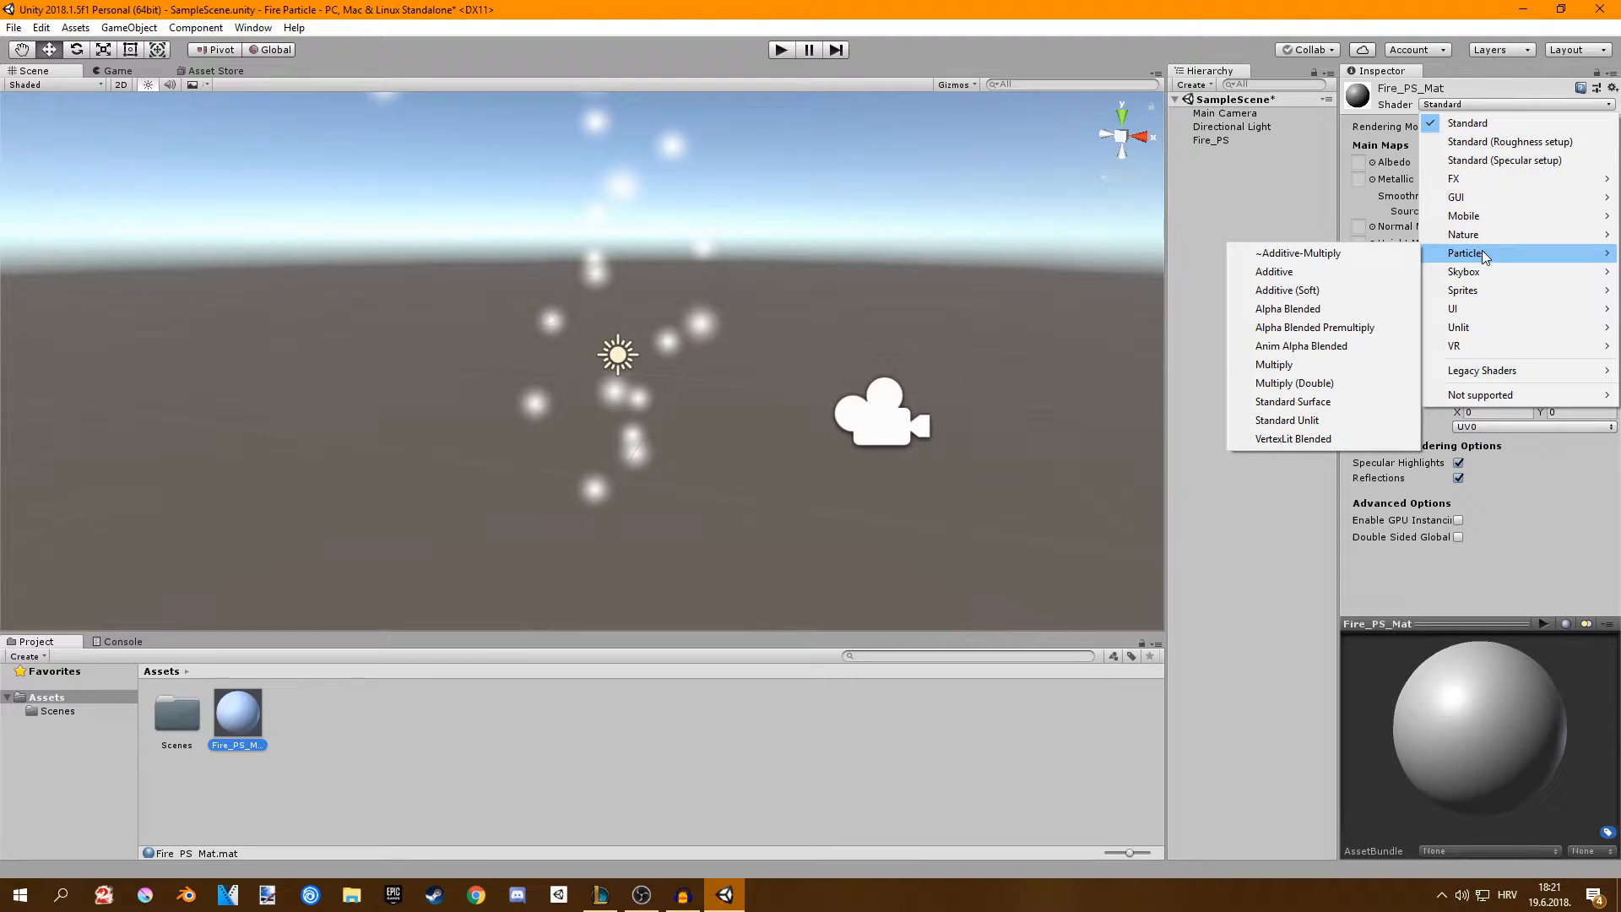
{"action": "left_click", "coordinate": [1295, 314]}
Assign Fire_PS_Mat in the Fire_PS Renderer module so particles render as white squares.
{"action": "left_click", "coordinate": [1218, 143]}
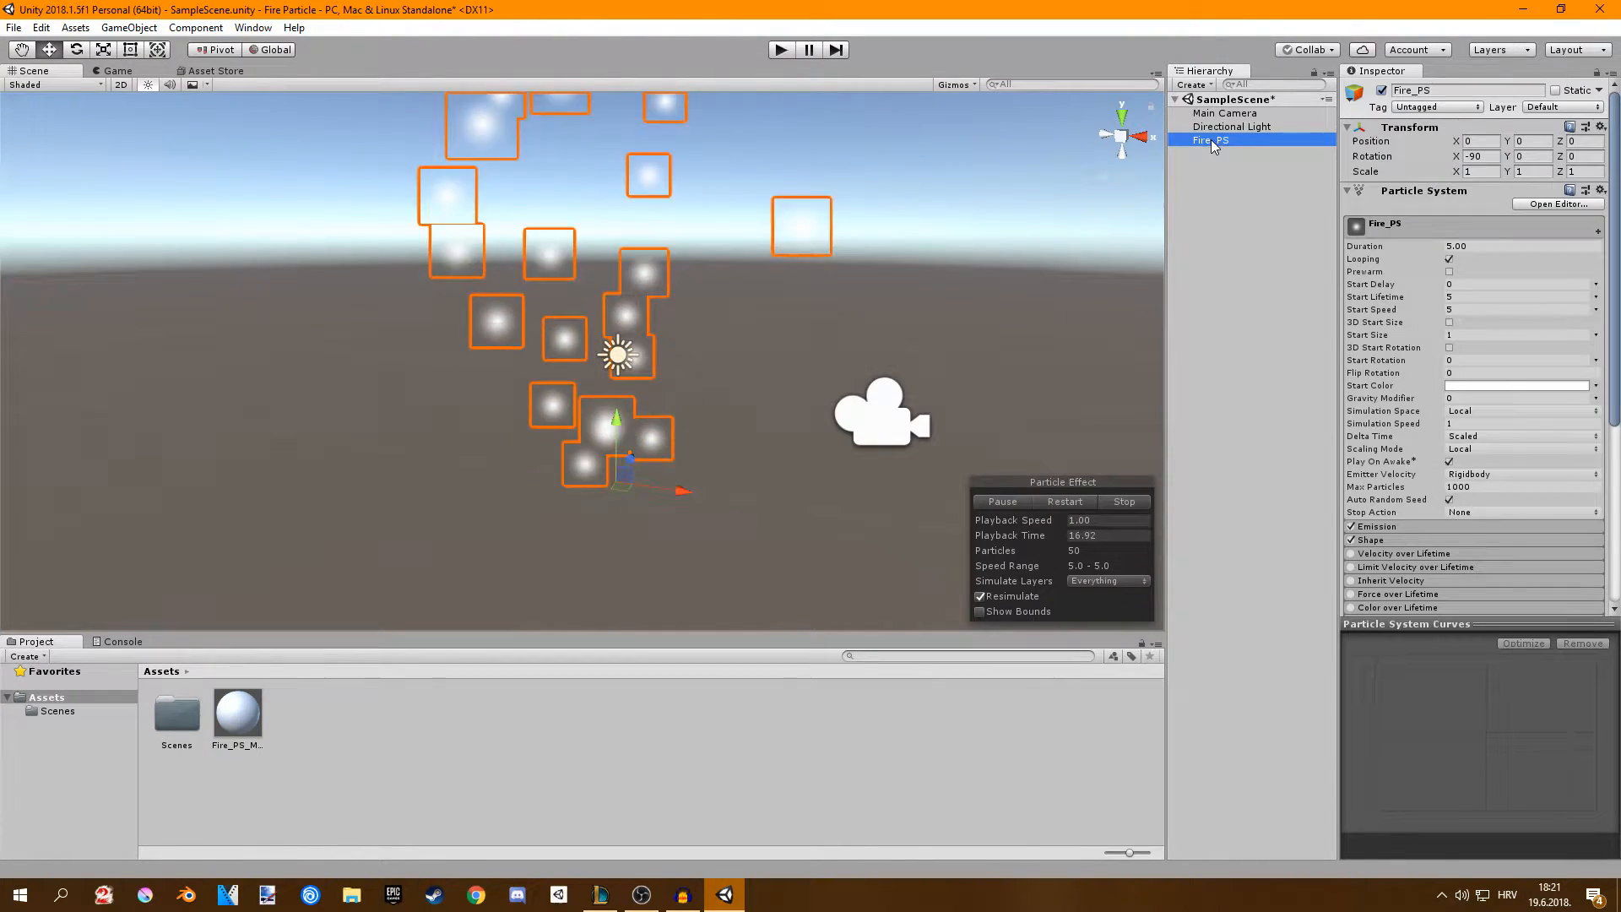
{"action": "scroll", "coordinate": [1410, 482], "scroll_direction": "down", "scroll_amount": 5}
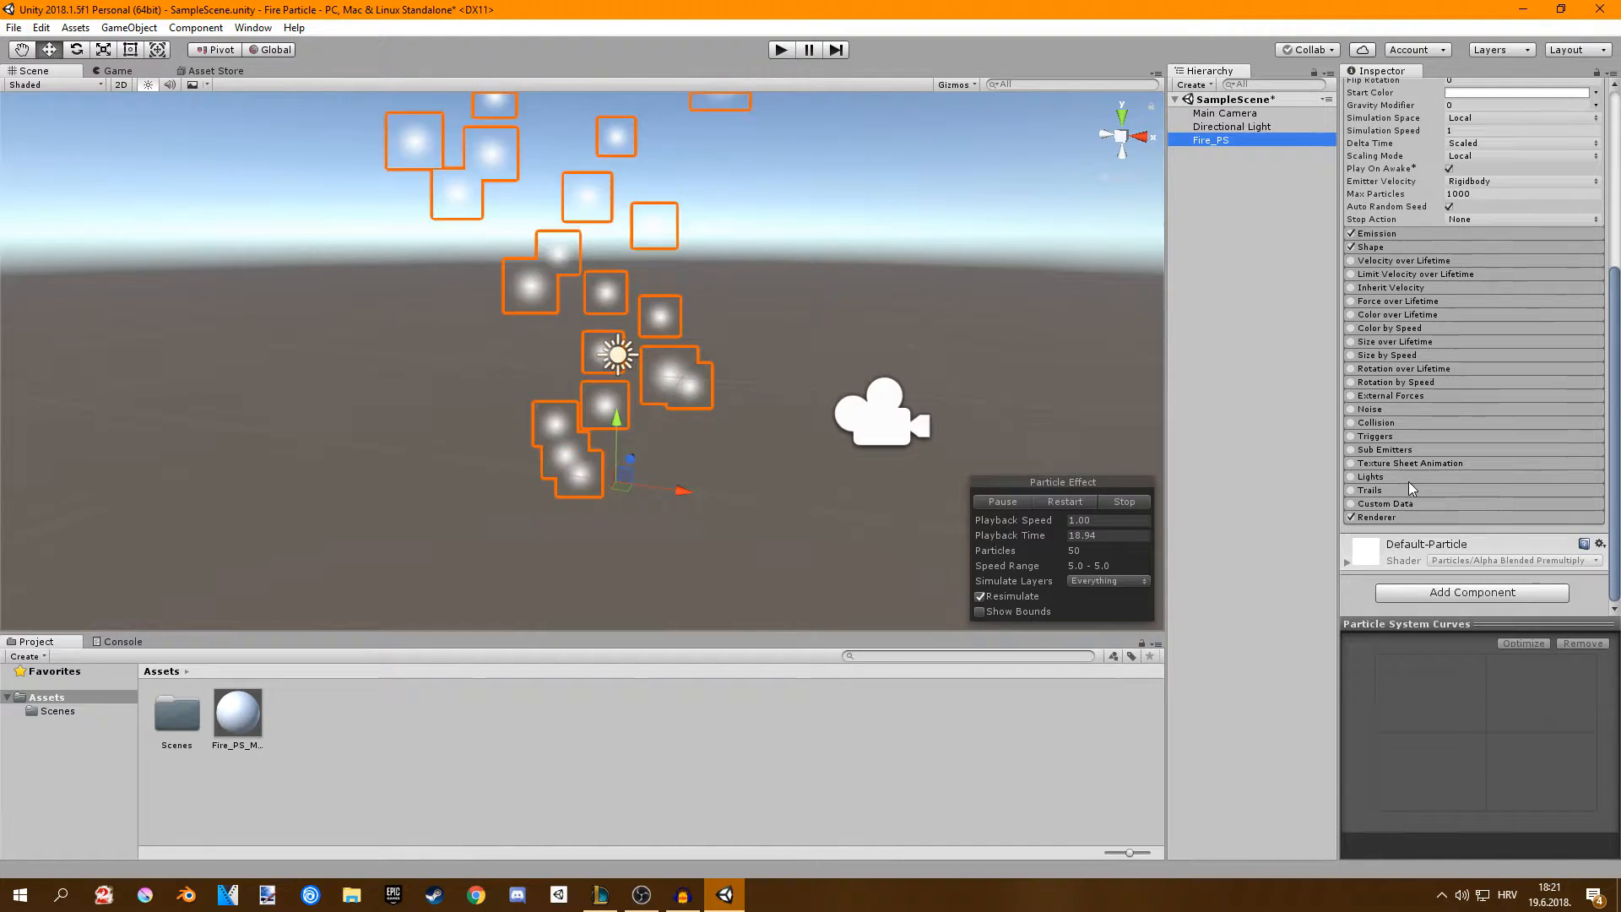
{"action": "left_click", "coordinate": [1378, 518]}
{"action": "scroll", "coordinate": [1408, 517], "scroll_direction": "down", "scroll_amount": 5}
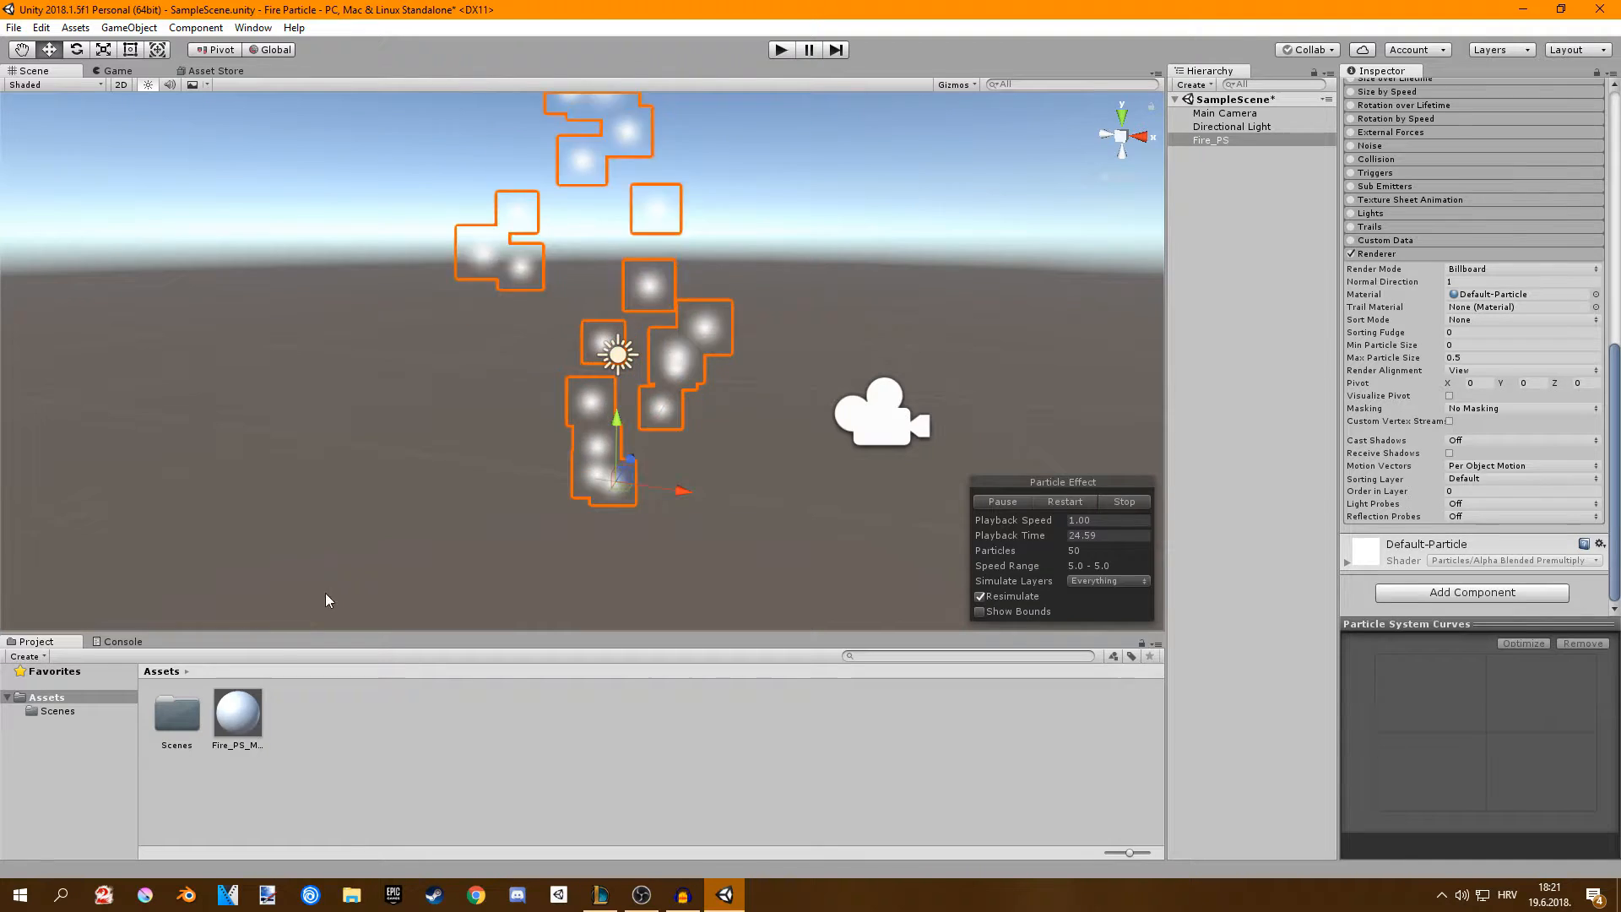
{"action": "left_click", "coordinate": [1492, 296]}
{"action": "left_click_drag", "start_coordinate": [237, 715], "coordinate": [1492, 294]}
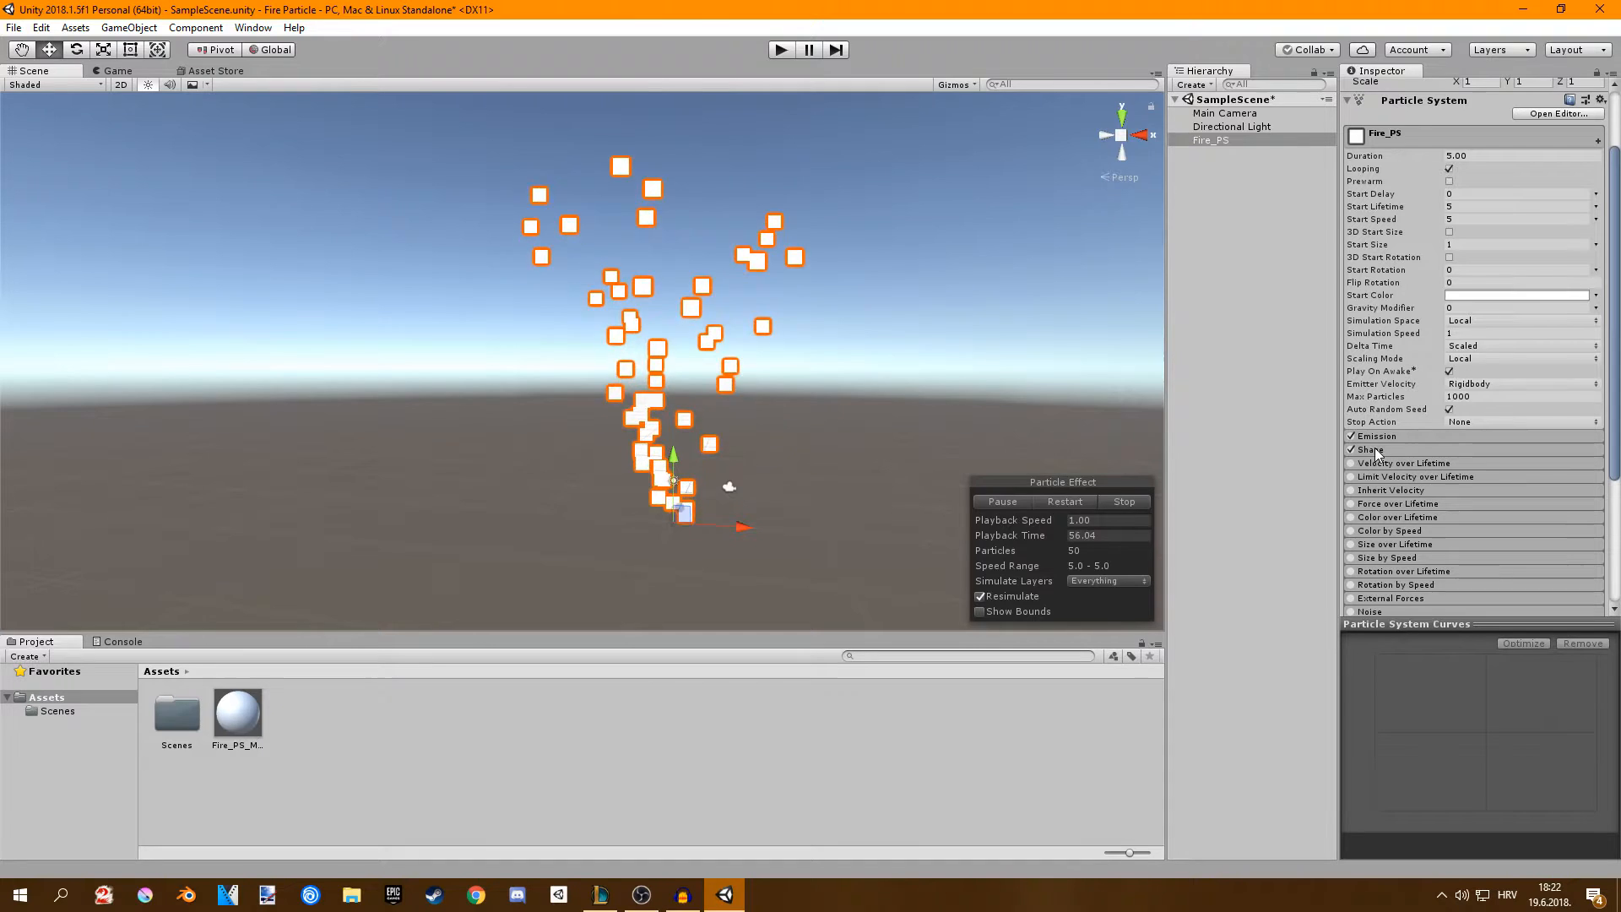
{"action": "scroll", "coordinate": [1396, 459], "scroll_direction": "down", "scroll_amount": 2}
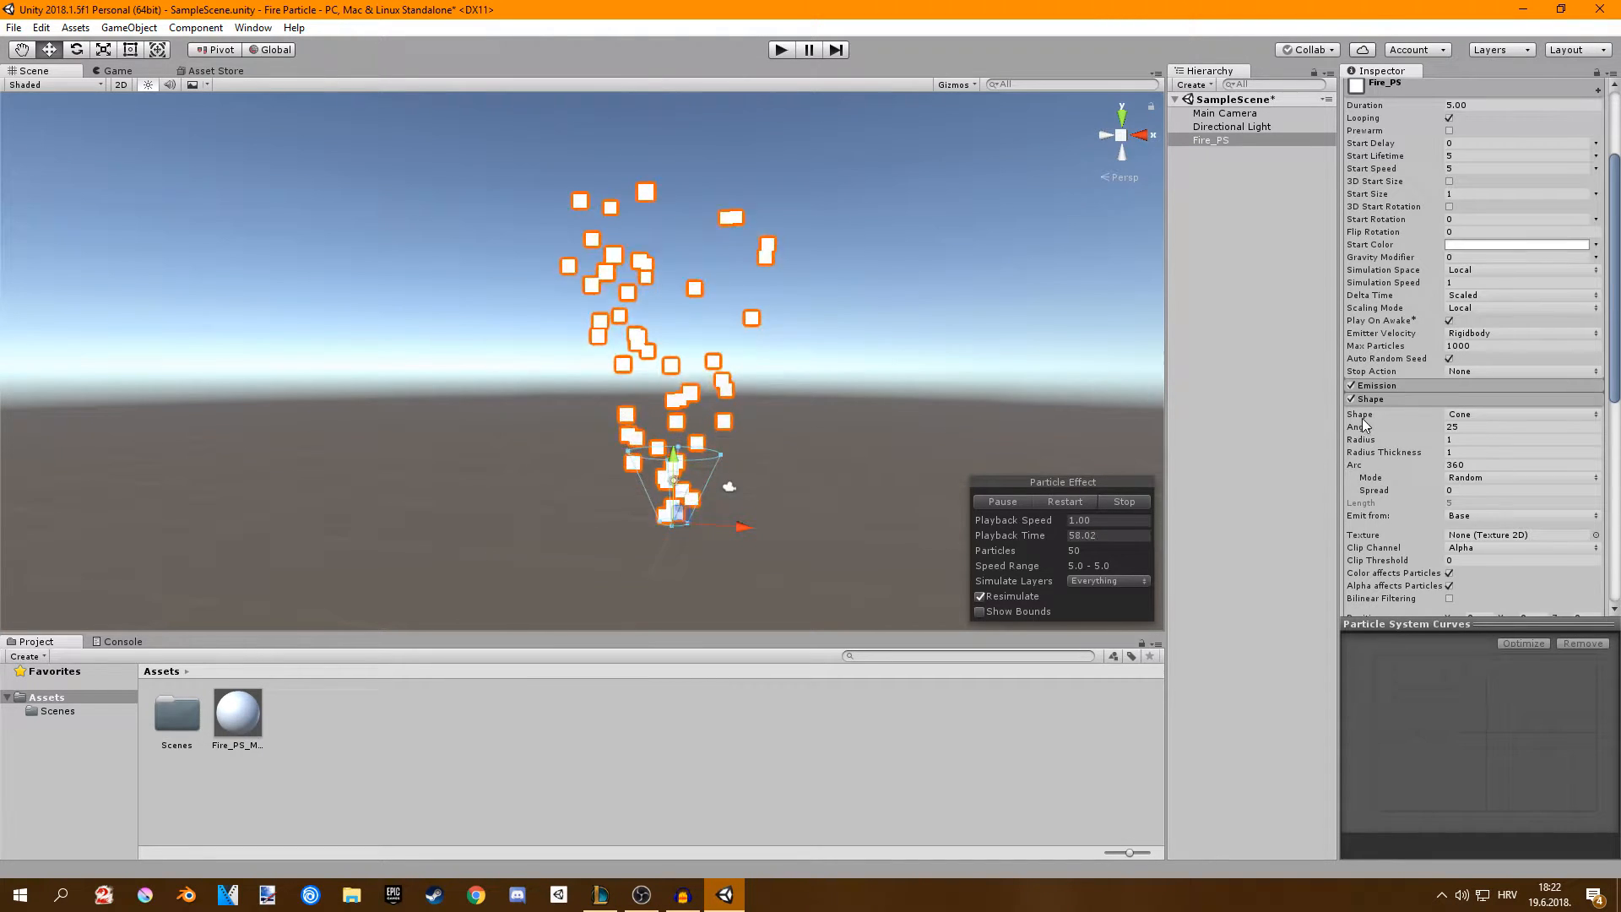
Set the Shape module's cone Angle to 10 and Radius to 0.5.
{"action": "left_click", "coordinate": [1452, 427]}
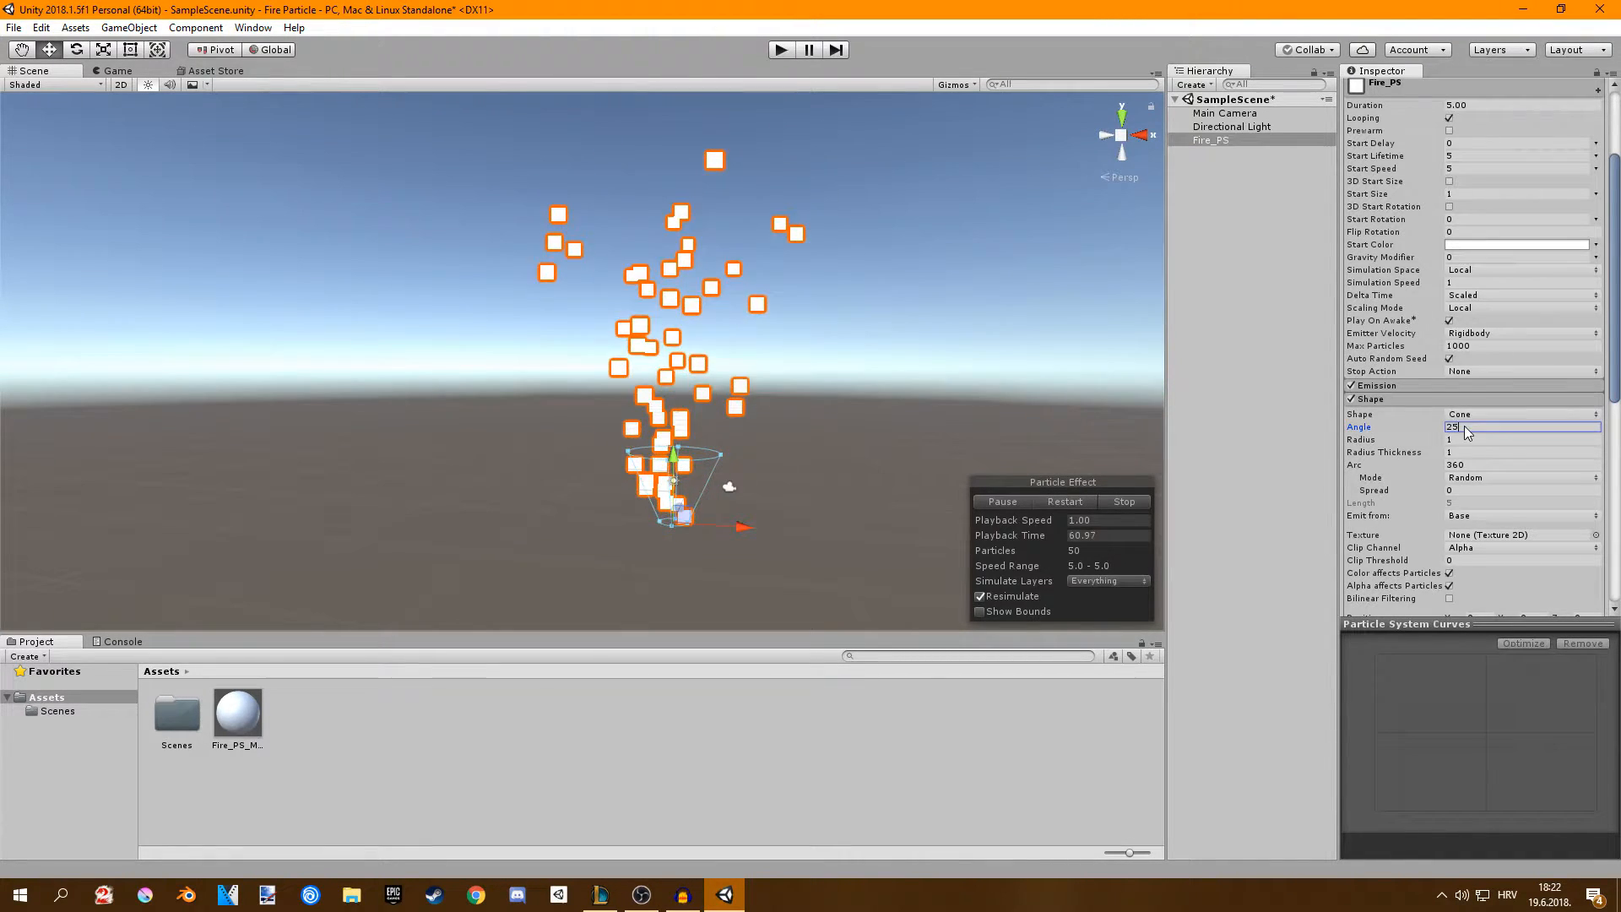
{"action": "type", "text": "010"}
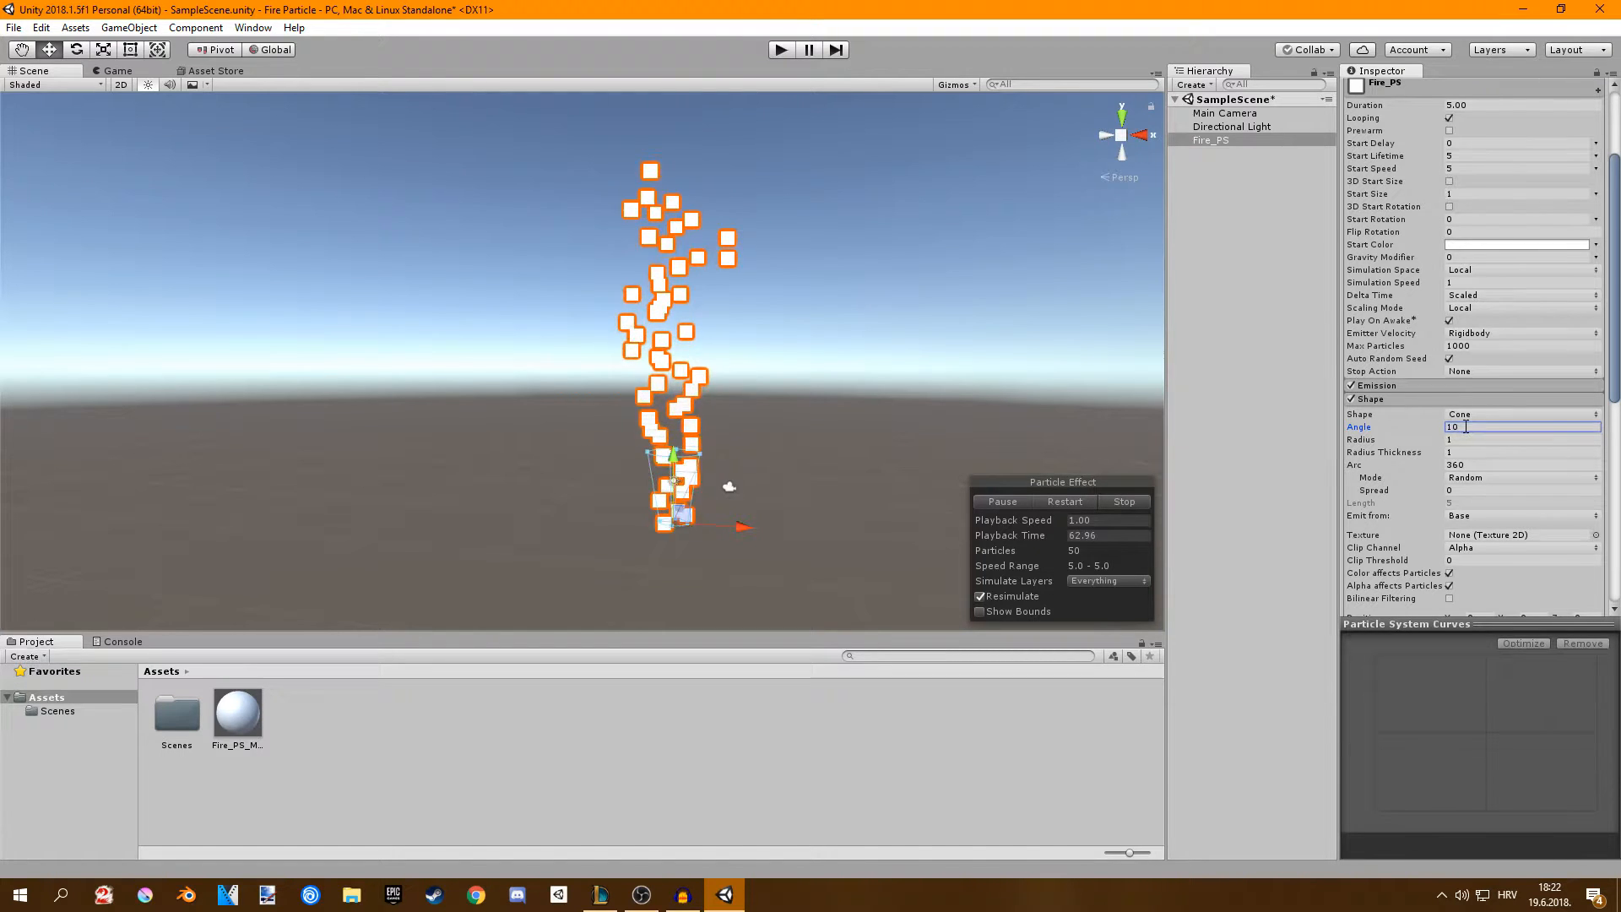
{"action": "left_click_drag", "start_coordinate": [796, 279], "coordinate": [790, 300], "text": "alt"}
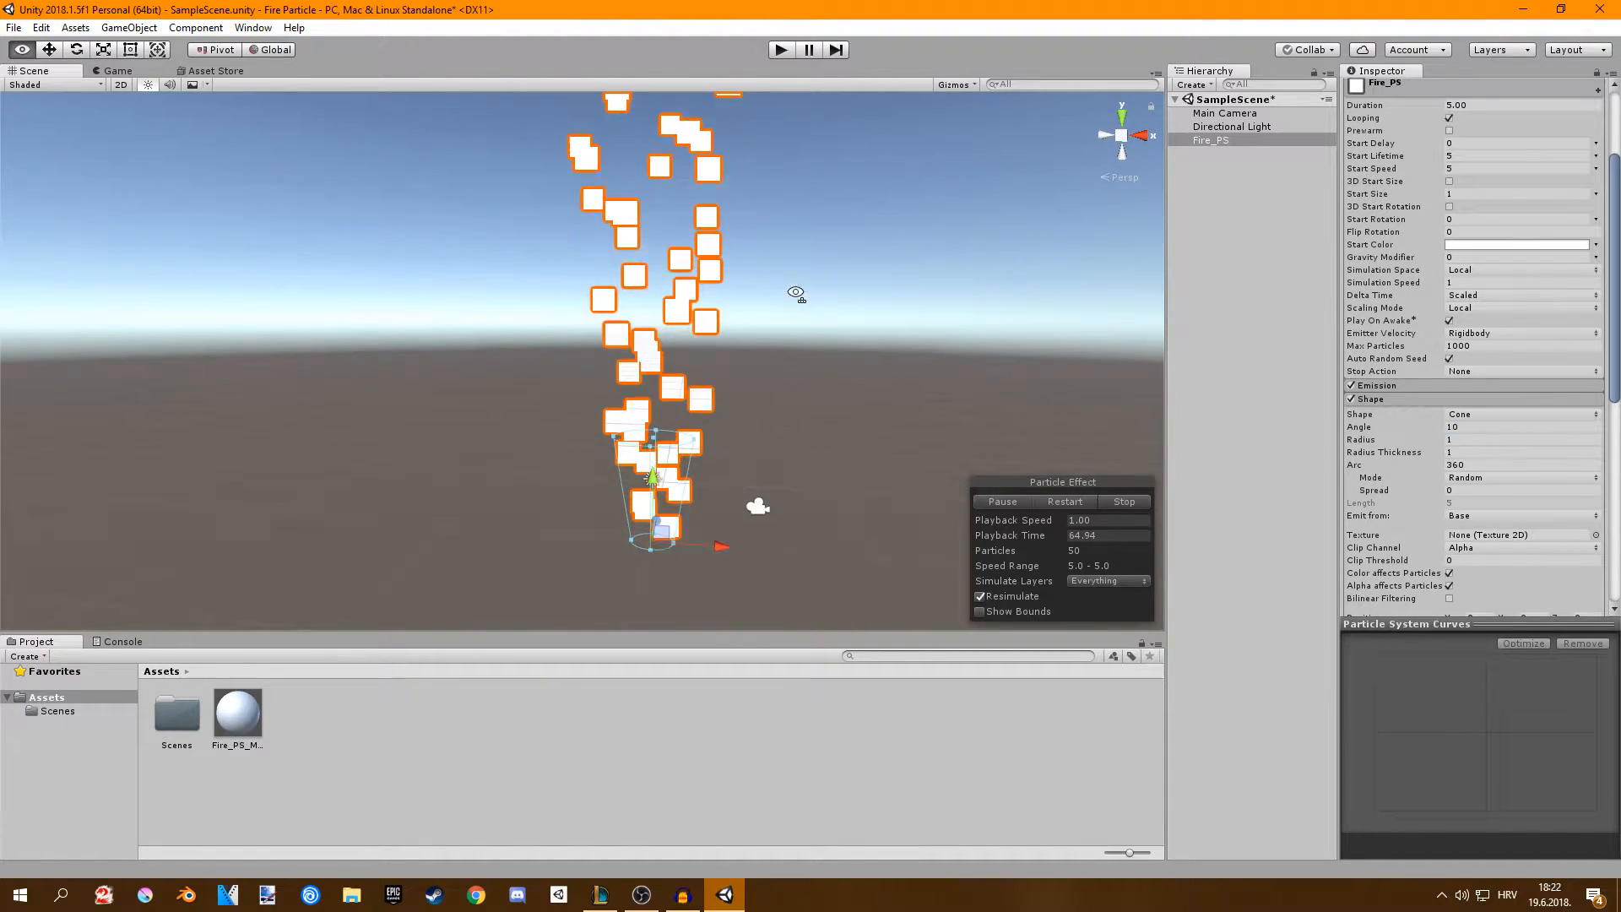
{"action": "left_click", "coordinate": [1479, 438]}
{"action": "type", "text": "0.5"}
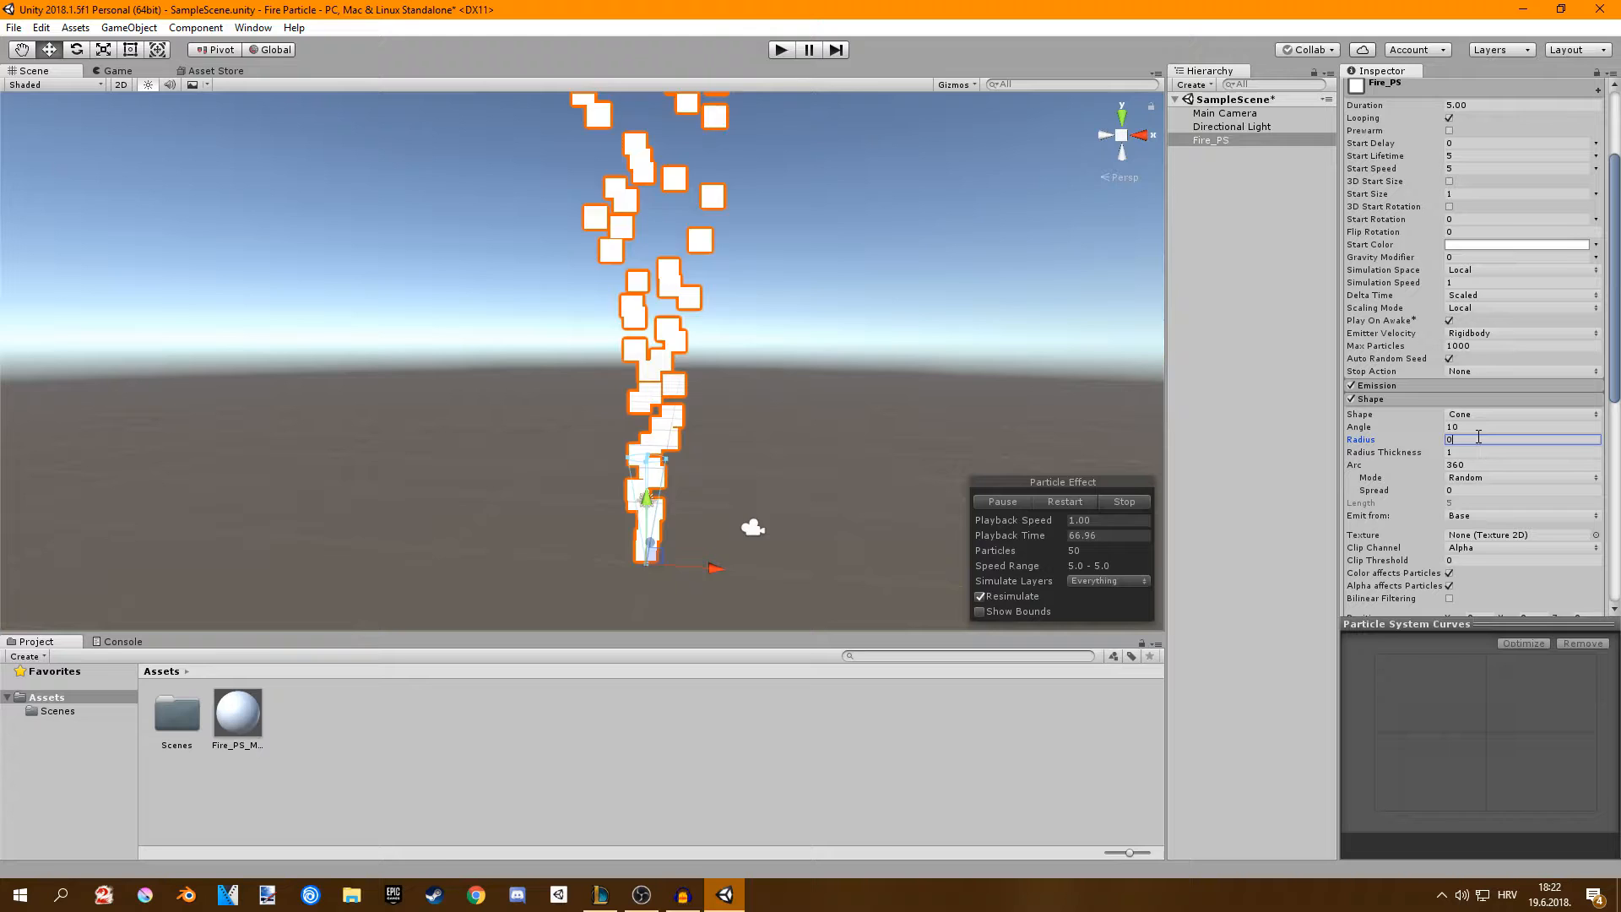
{"action": "left_click_drag", "start_coordinate": [789, 300], "coordinate": [787, 310], "text": "alt"}
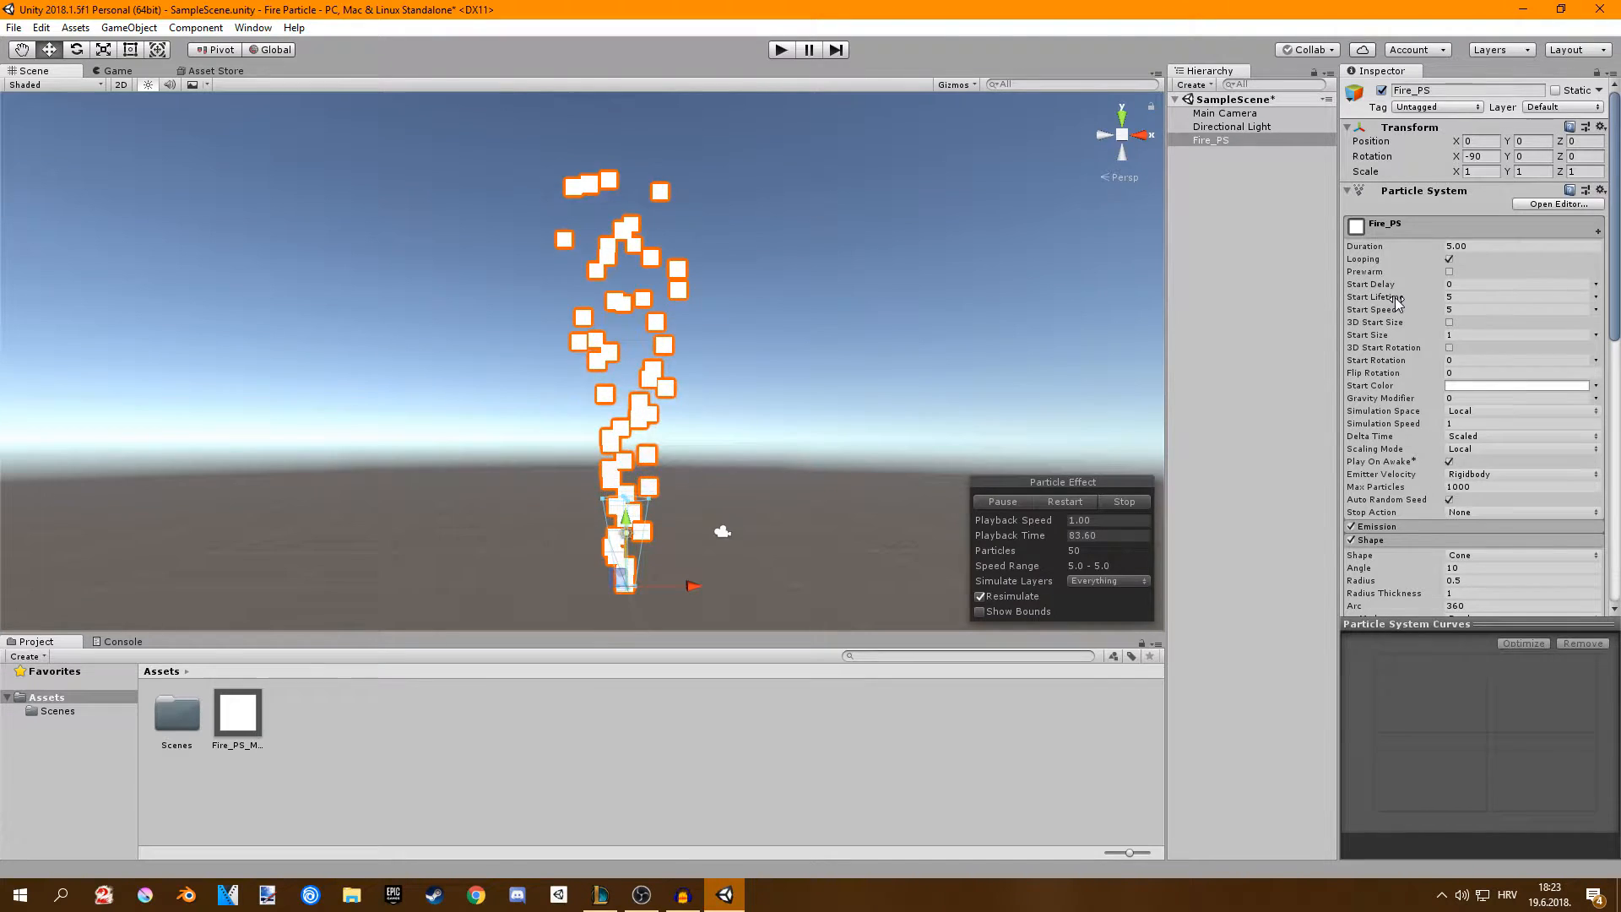
Set the main module's Start Lifetime to 1.5 for a lower fire column.
{"action": "left_click", "coordinate": [1466, 296]}
{"action": "type", "text": "1.5"}
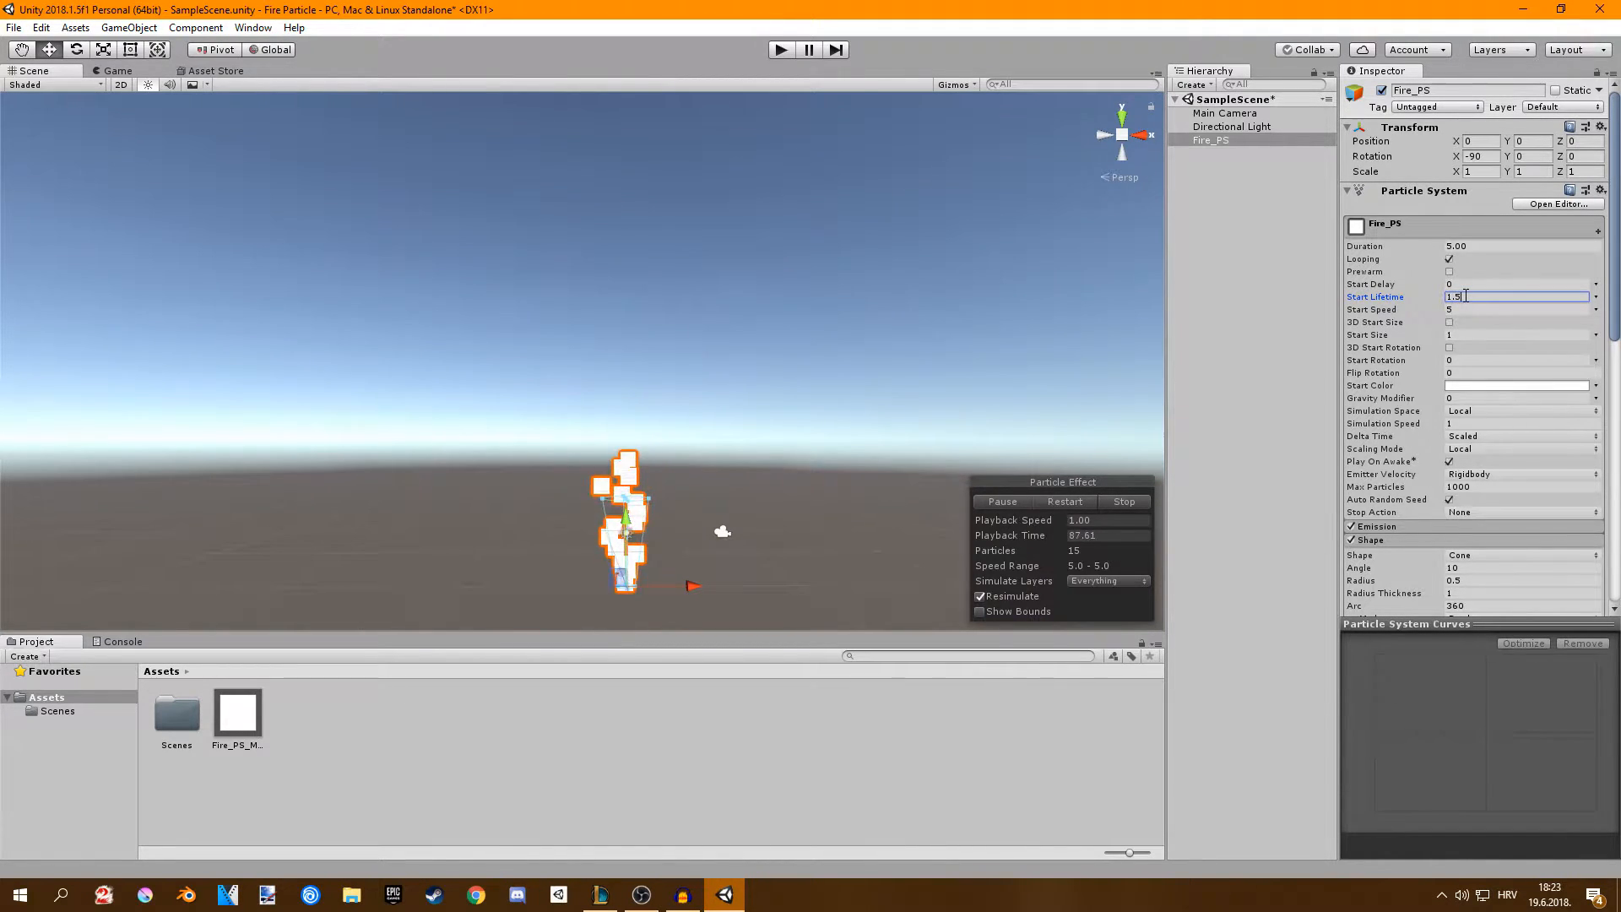
{"action": "mouse_move", "coordinate": [1026, 327]}
{"action": "right_mouse_down"}
{"action": "mouse_move", "coordinate": [974, 387]}
{"action": "mouse_move", "coordinate": [1013, 367]}
{"action": "right_mouse_up"}
{"action": "scroll", "coordinate": [1470, 380], "scroll_direction": "down", "scroll_amount": 5}
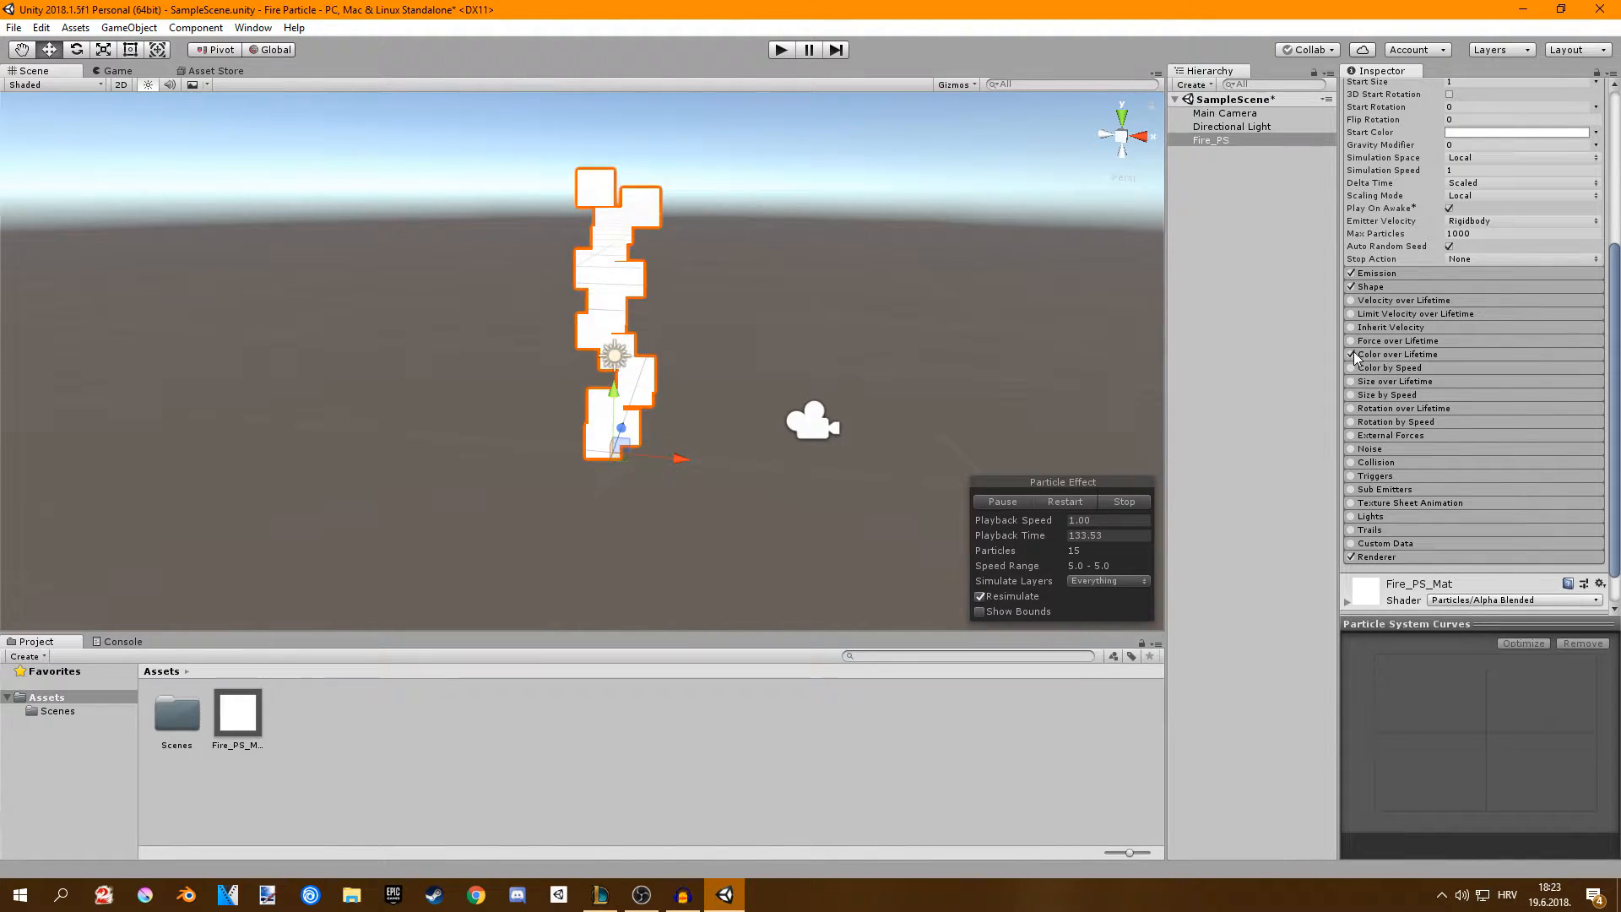
In the Color over Lifetime gradient, make the final colour key dark red.
{"action": "left_click", "coordinate": [1380, 357]}
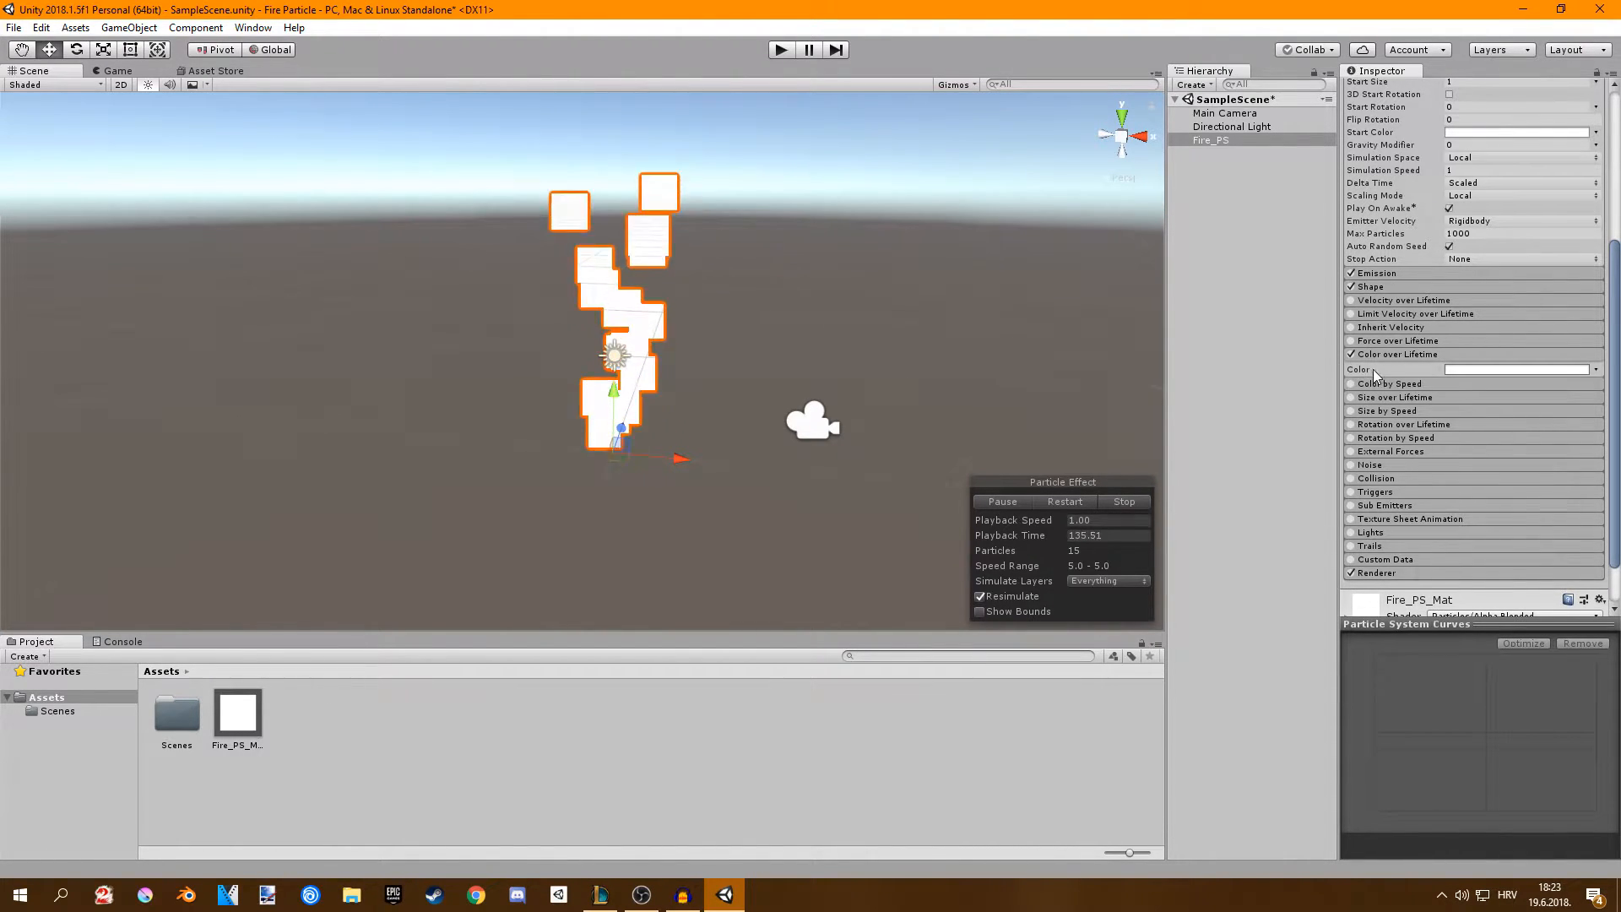
{"action": "left_click", "coordinate": [1470, 369]}
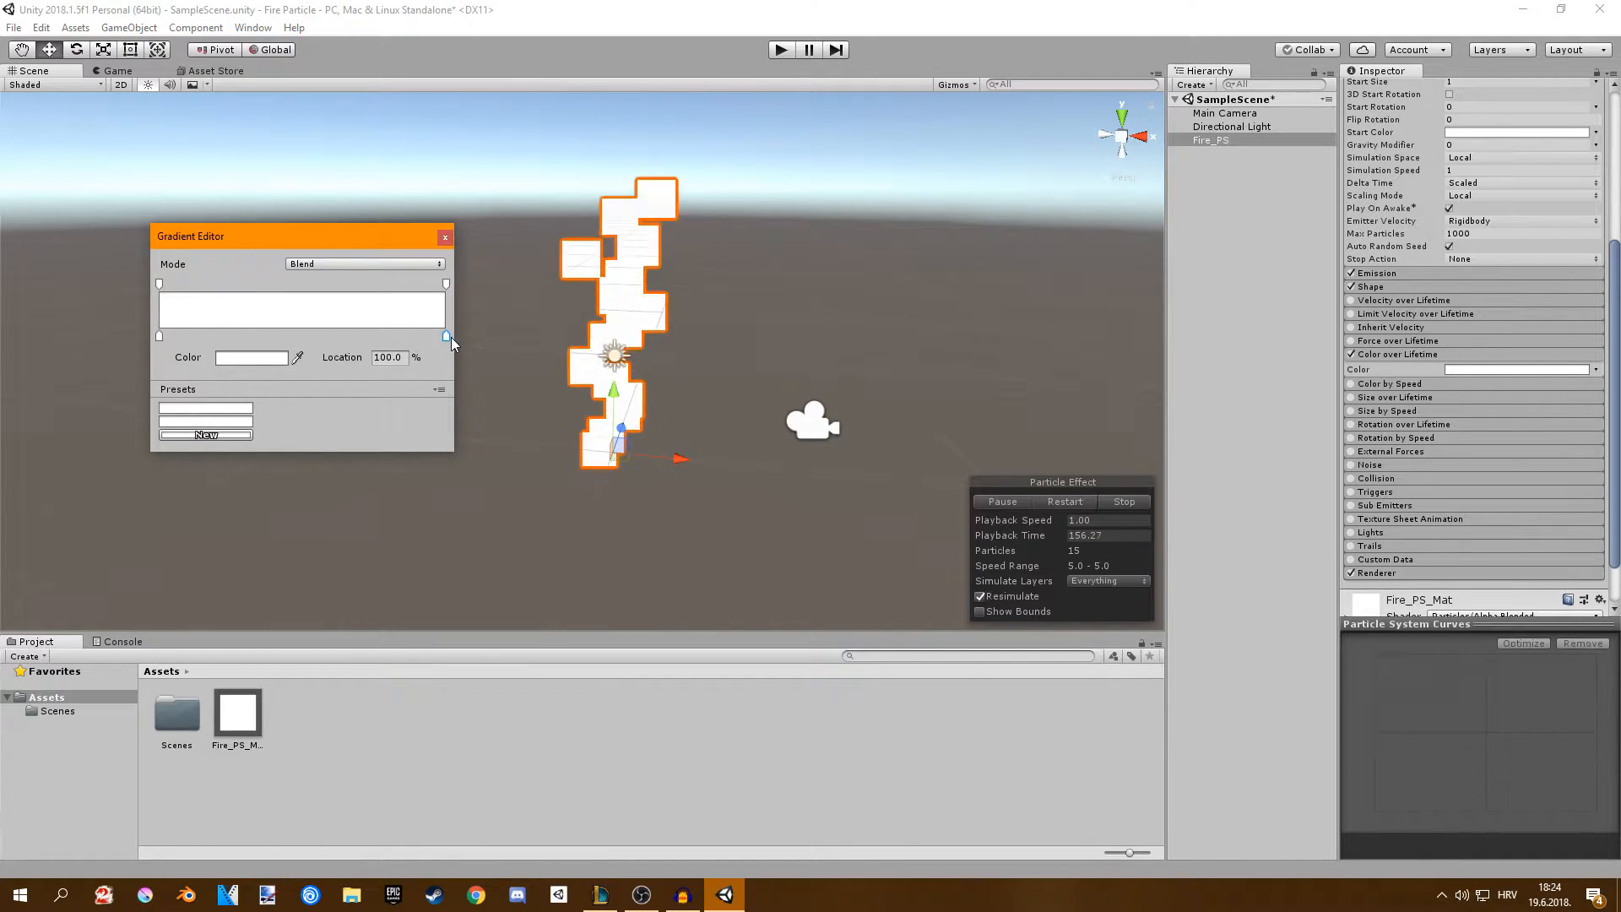
{"action": "left_click", "coordinate": [266, 357]}
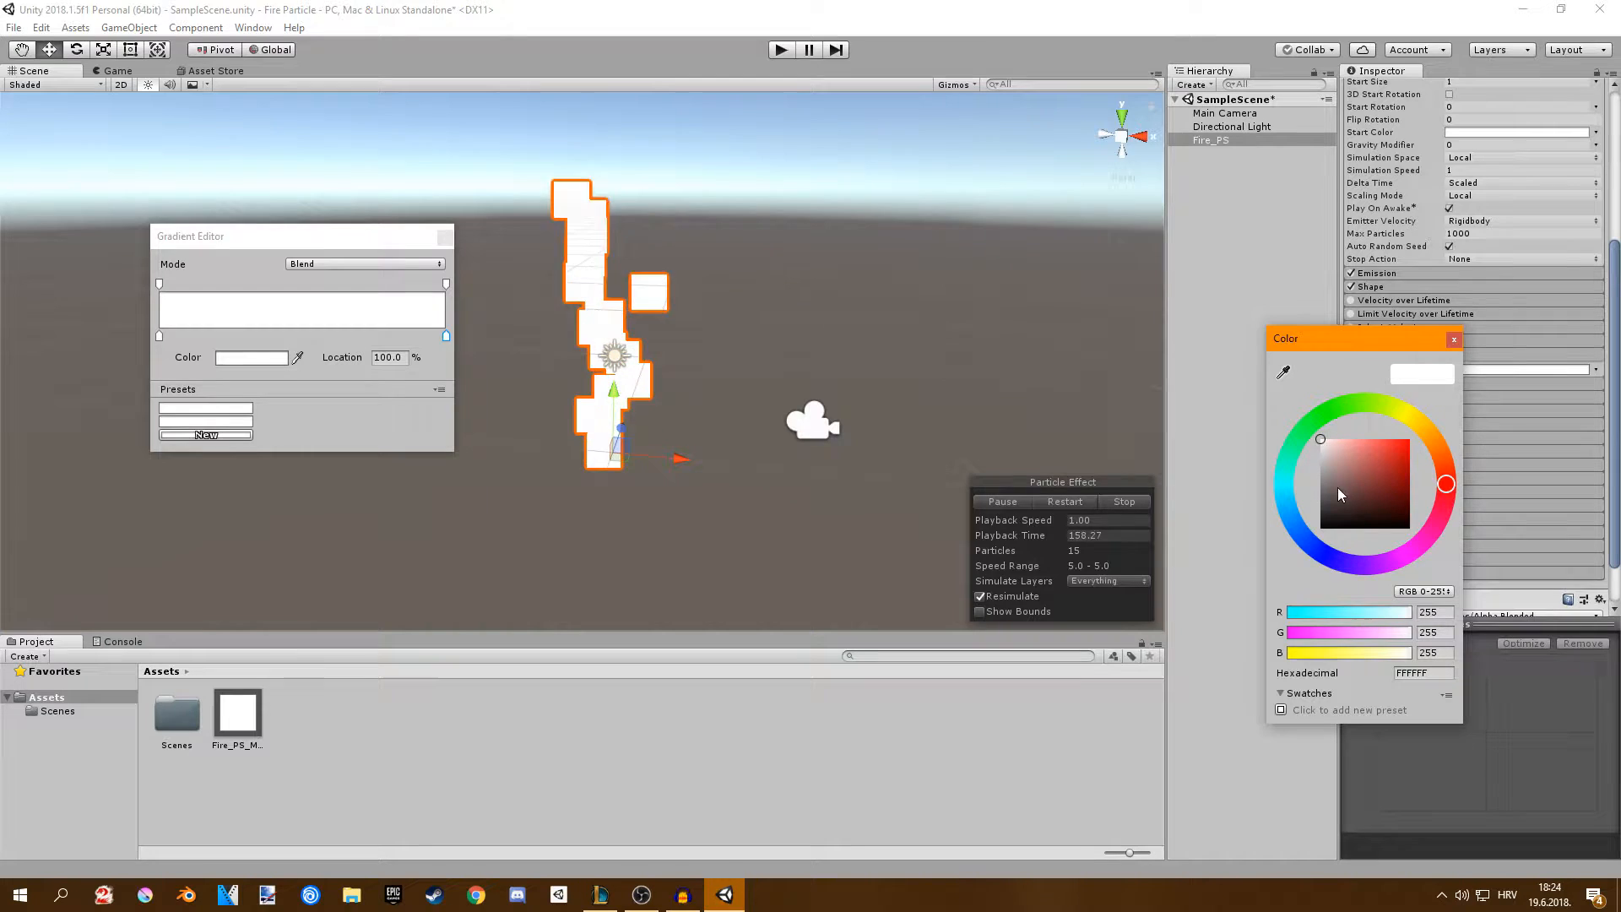
{"action": "left_click_drag", "start_coordinate": [1340, 495], "coordinate": [1429, 488]}
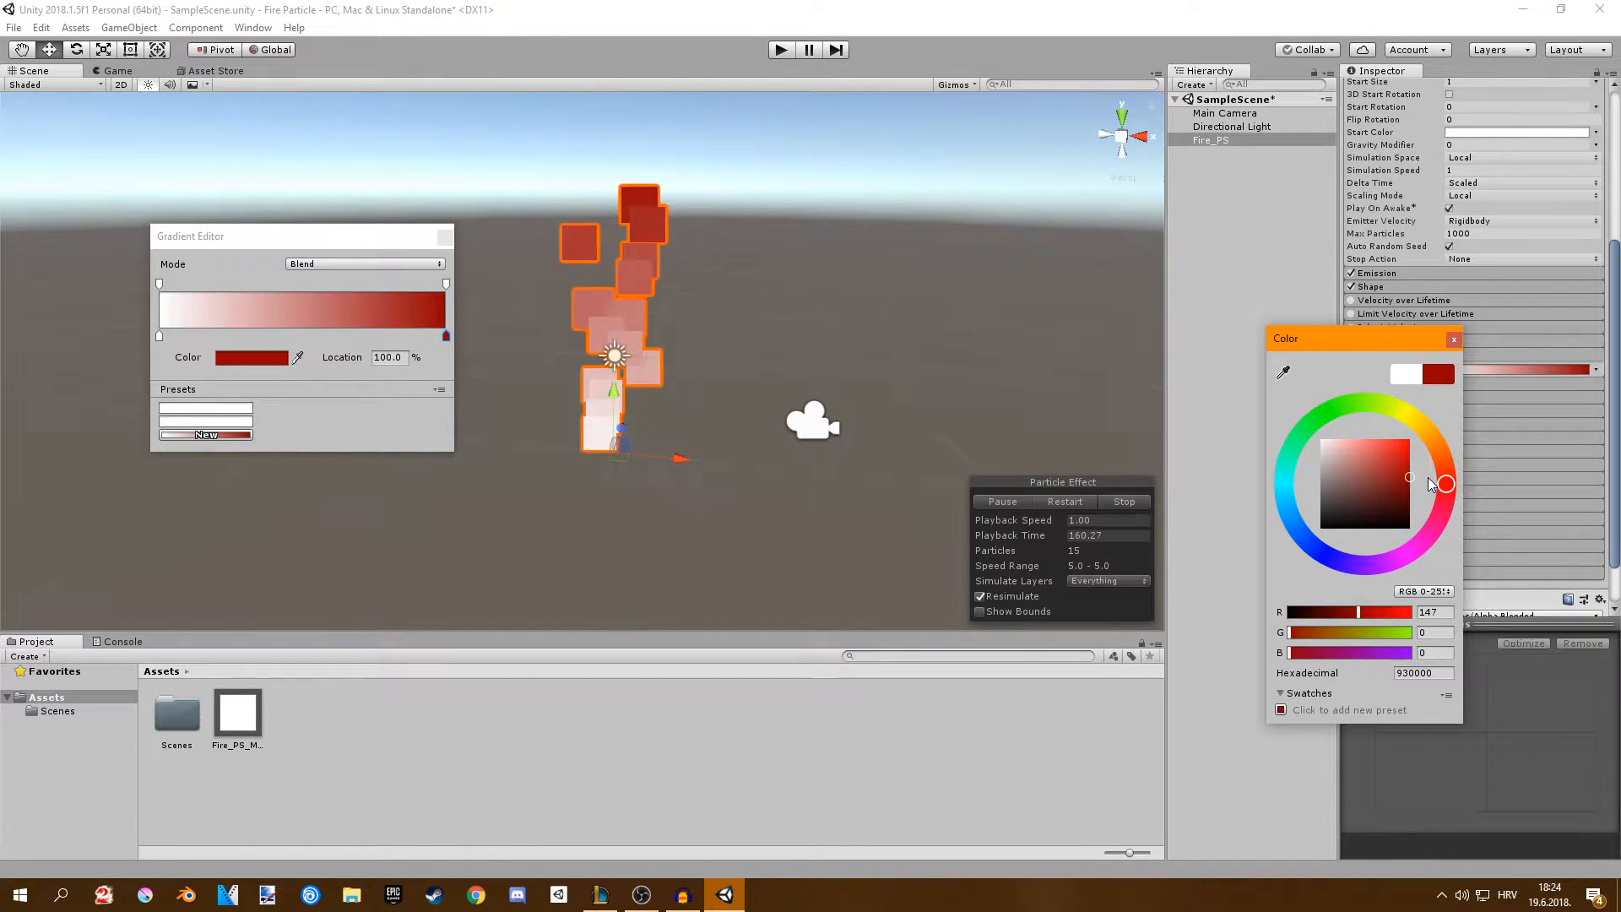
Make the starting key bright yellow and add a middle key at about 27% for orange E1AA00.
{"action": "left_click", "coordinate": [159, 336]}
{"action": "left_click", "coordinate": [251, 357]}
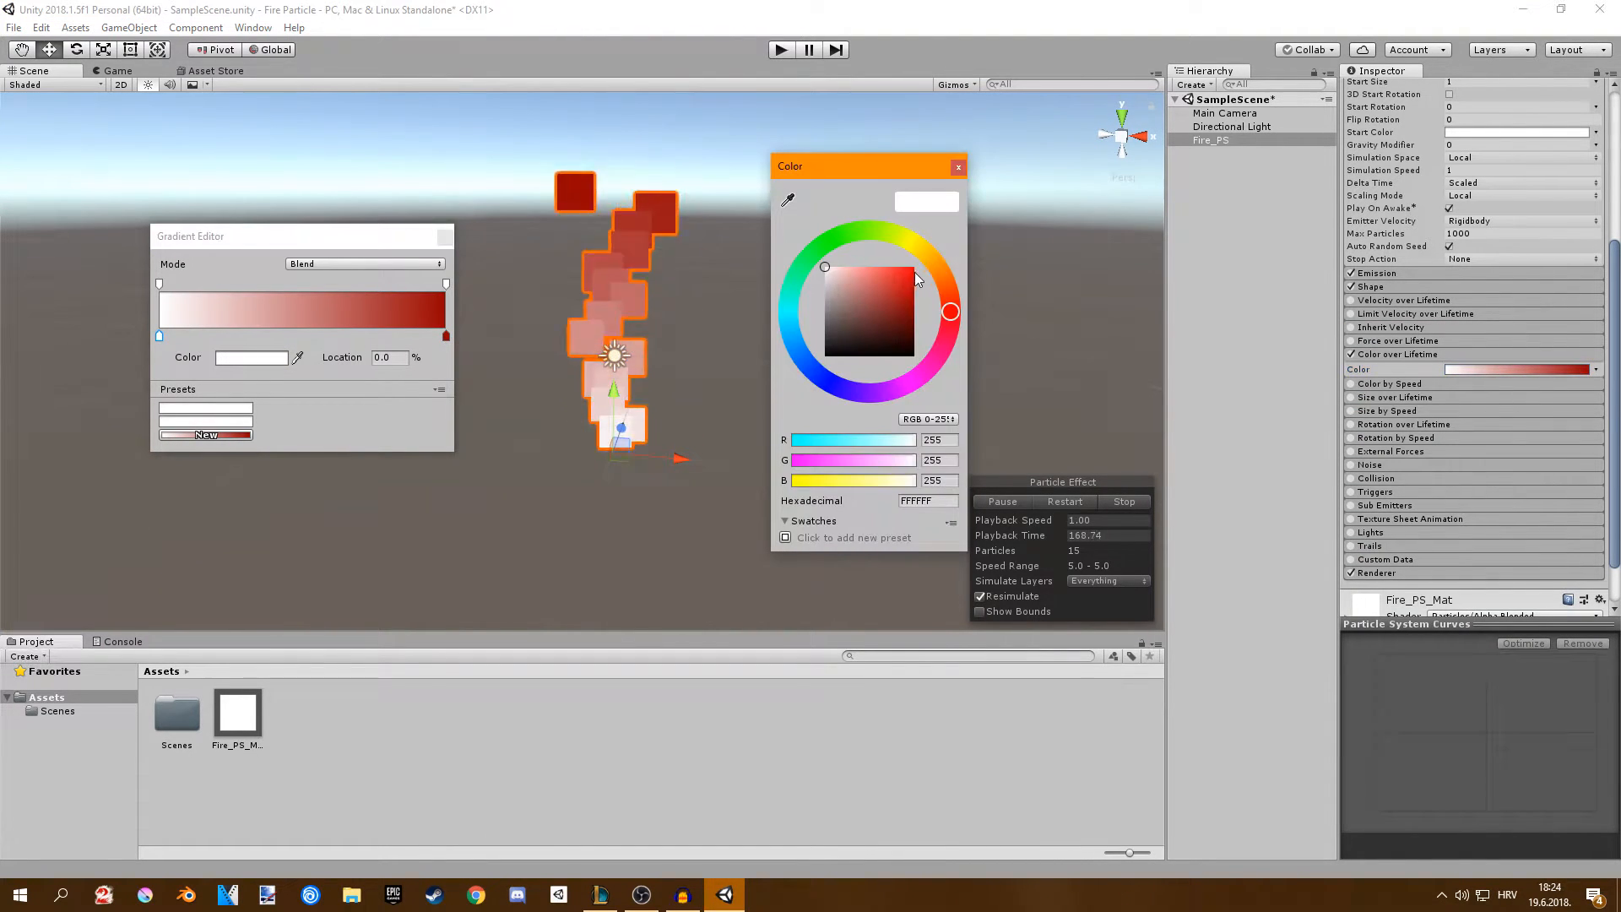
{"action": "left_click", "coordinate": [918, 243]}
{"action": "left_click", "coordinate": [900, 267]}
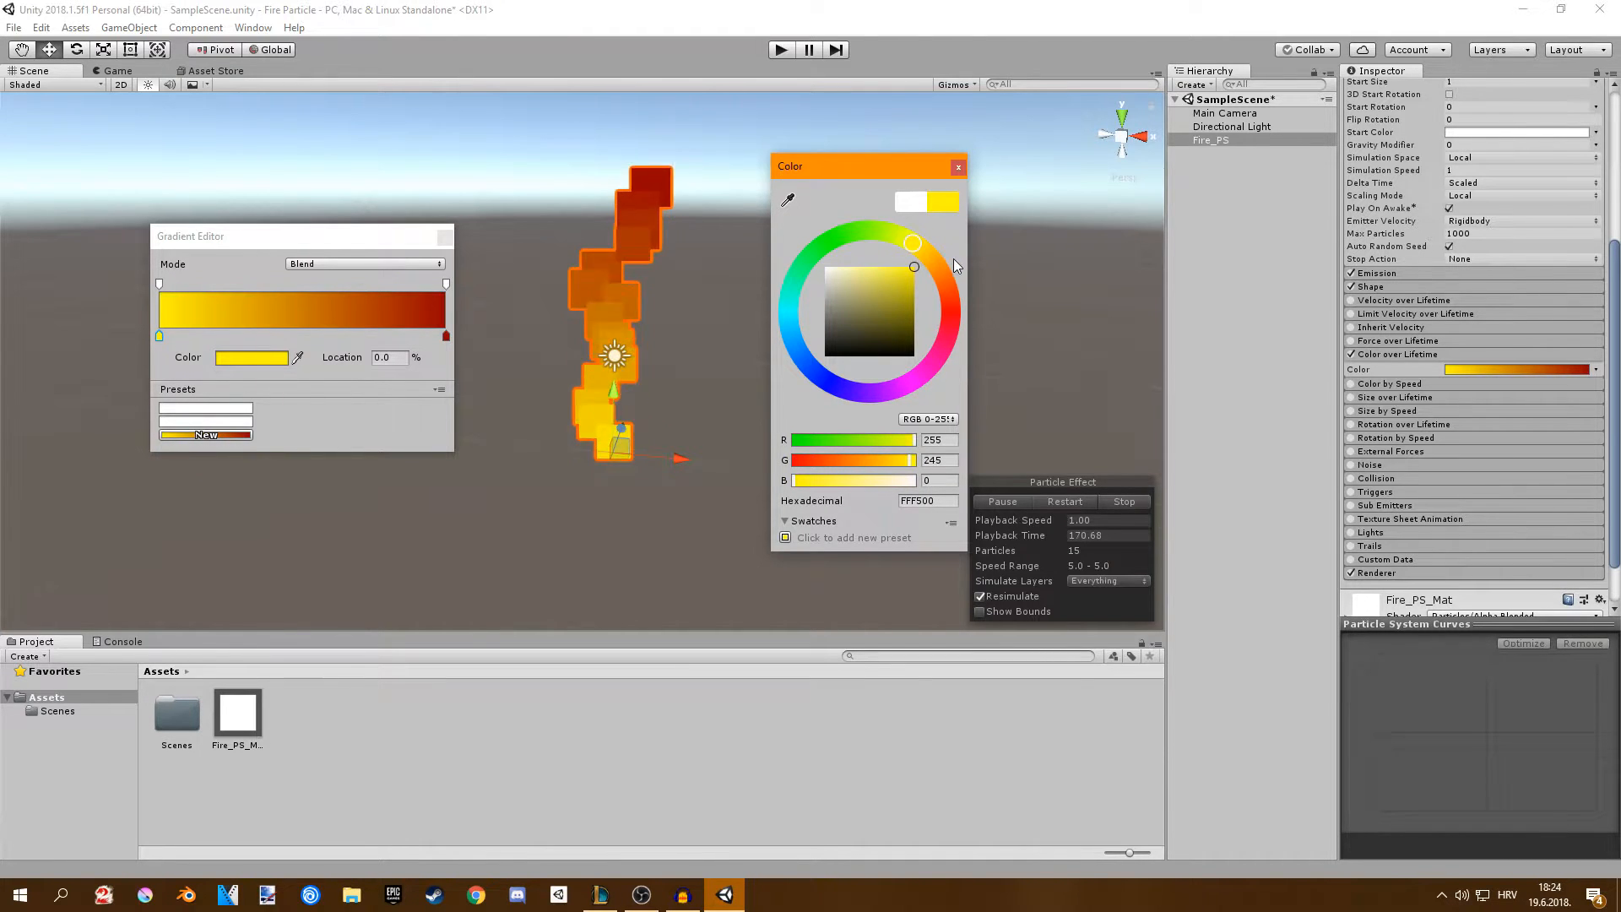
{"action": "left_click", "coordinate": [976, 227]}
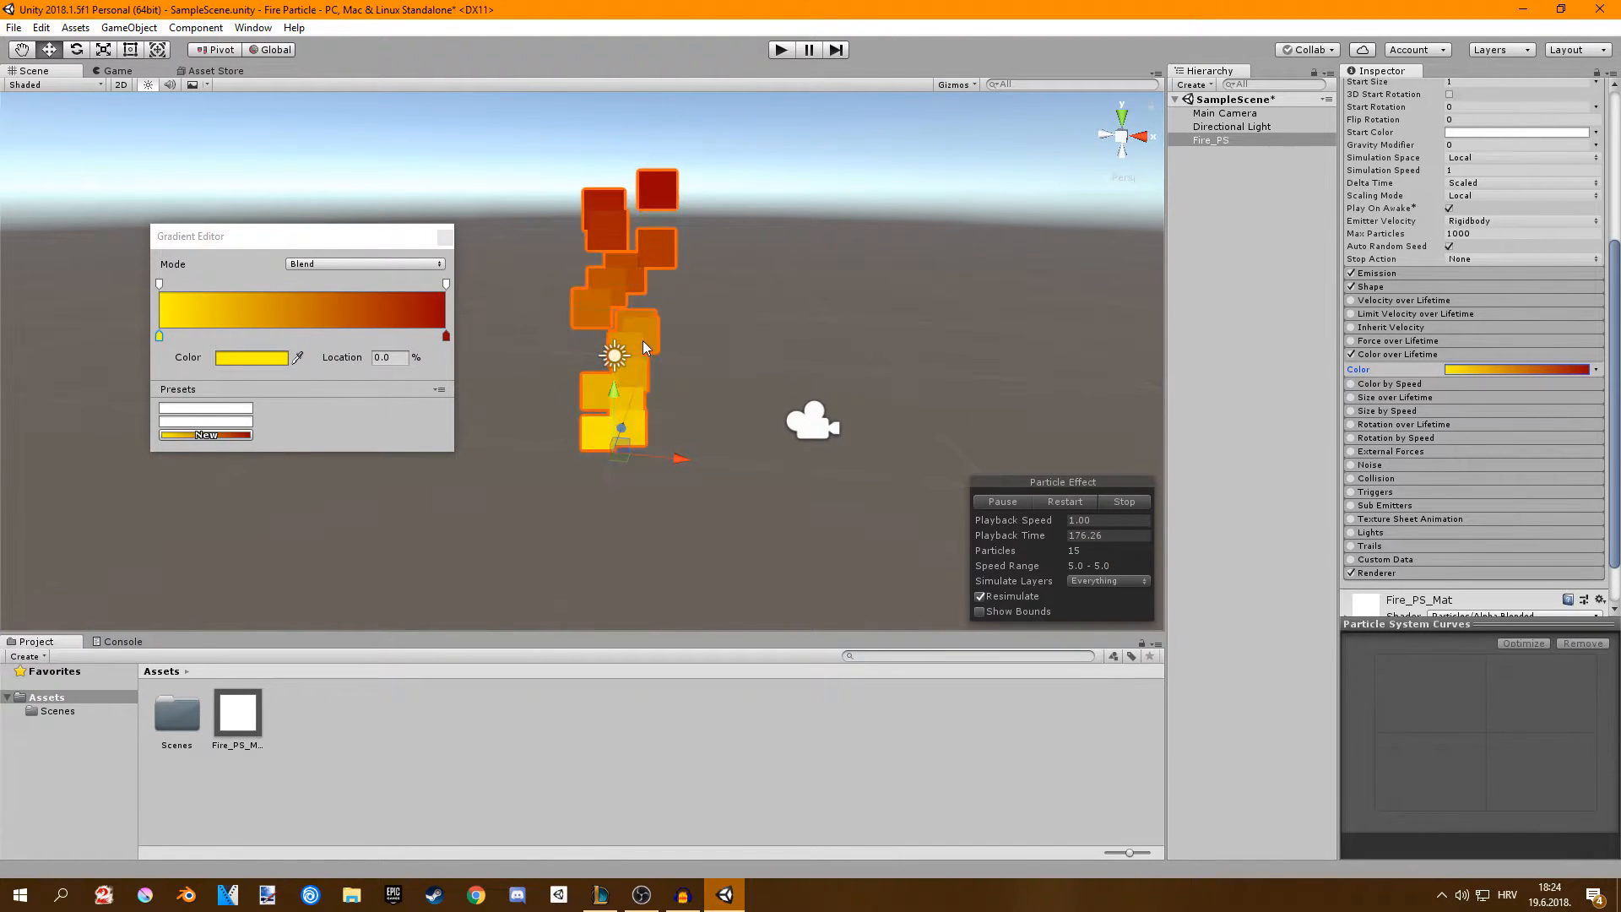
{"action": "left_click", "coordinate": [237, 335]}
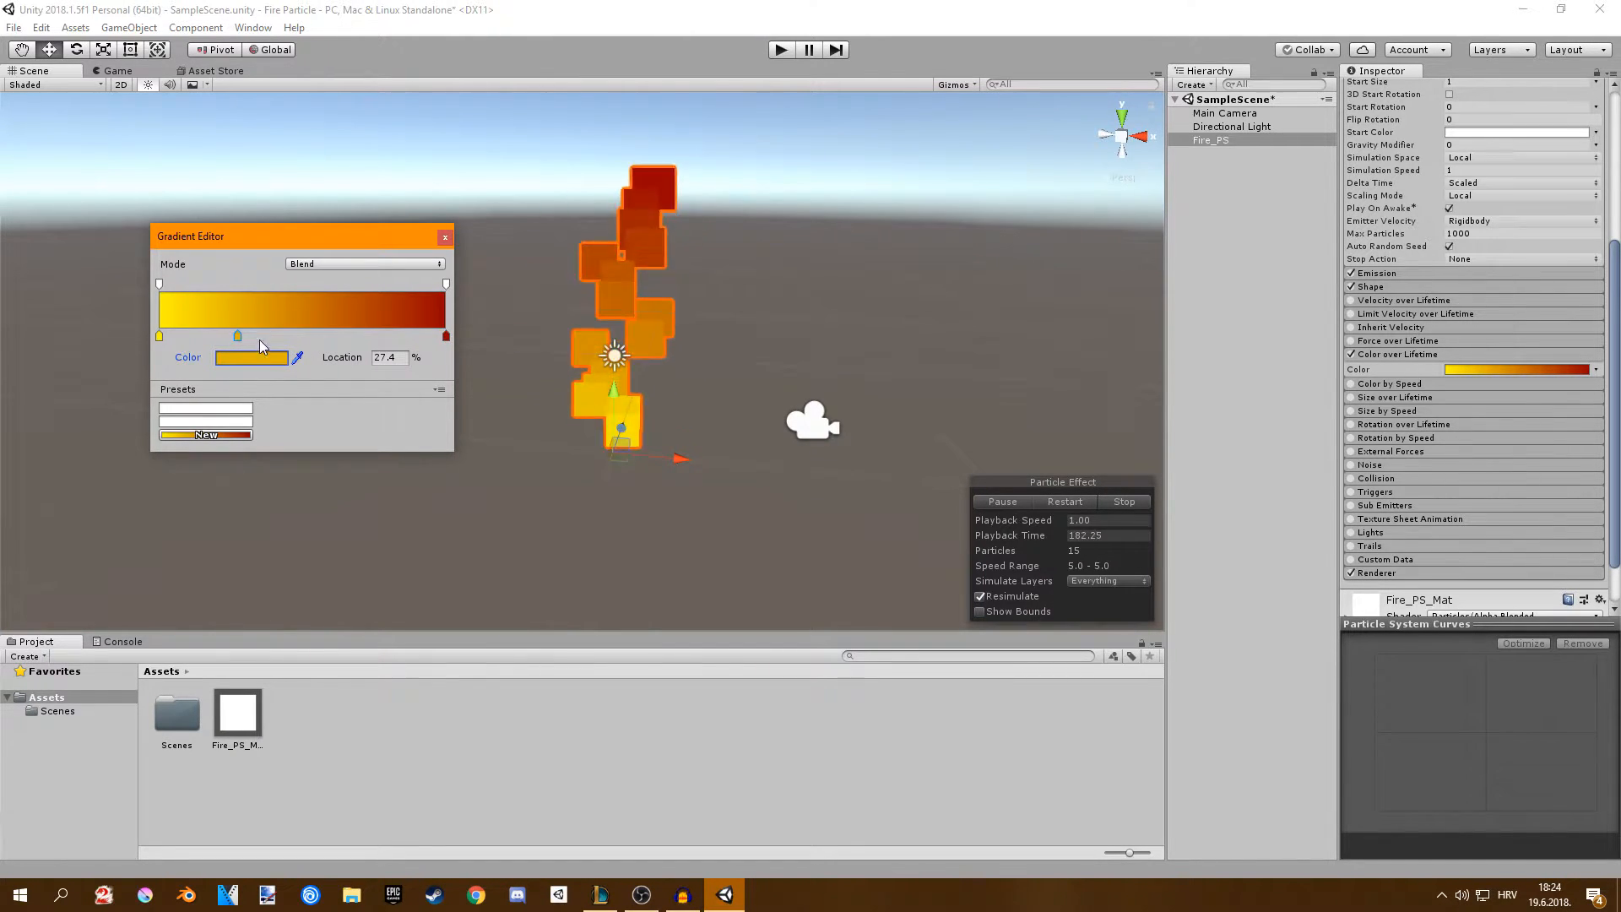
{"action": "left_click", "coordinate": [260, 356]}
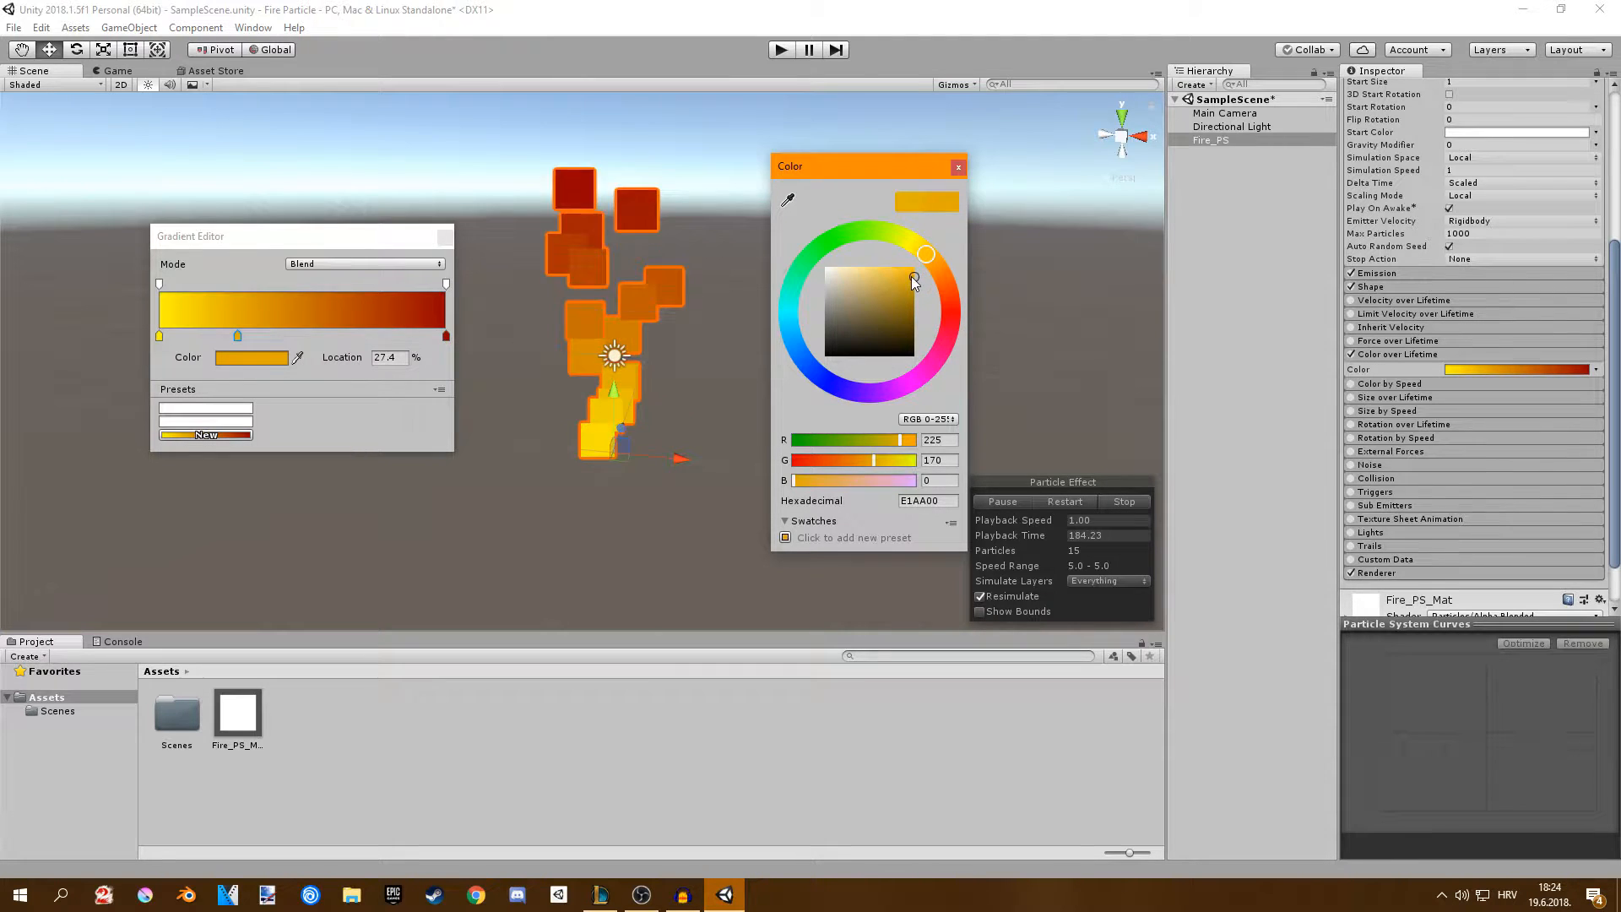
Confirm the orange key, add an alpha key near 19%, and set both end alpha keys to 0.
{"action": "left_click", "coordinate": [959, 167]}
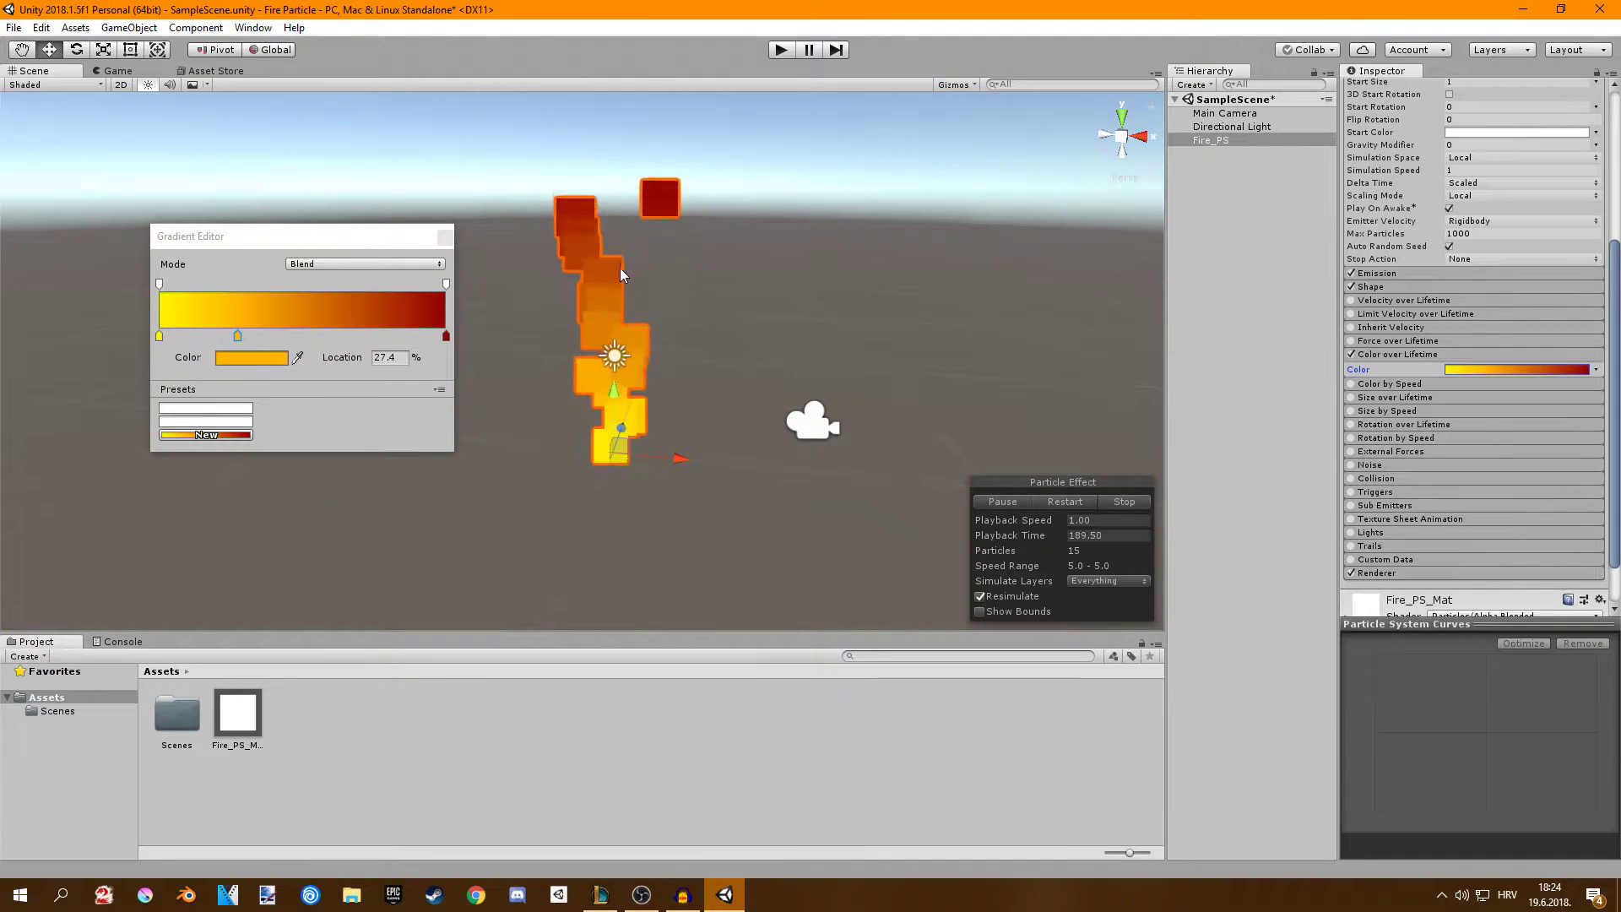
{"action": "left_click", "coordinate": [238, 285]}
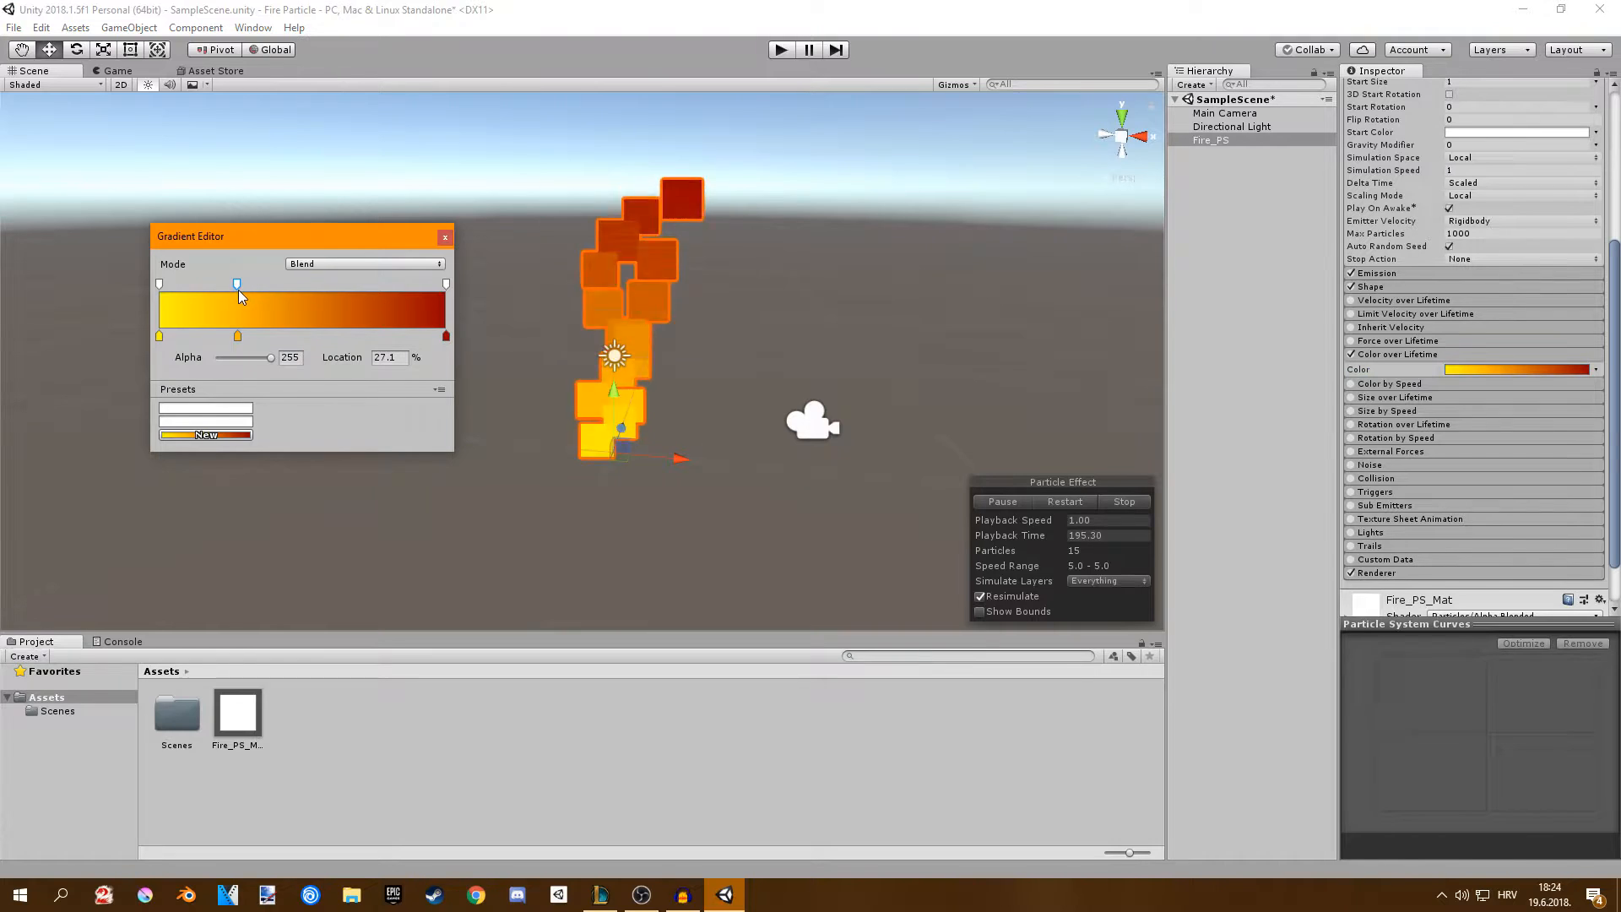
{"action": "left_click_drag", "start_coordinate": [238, 289], "coordinate": [212, 289]}
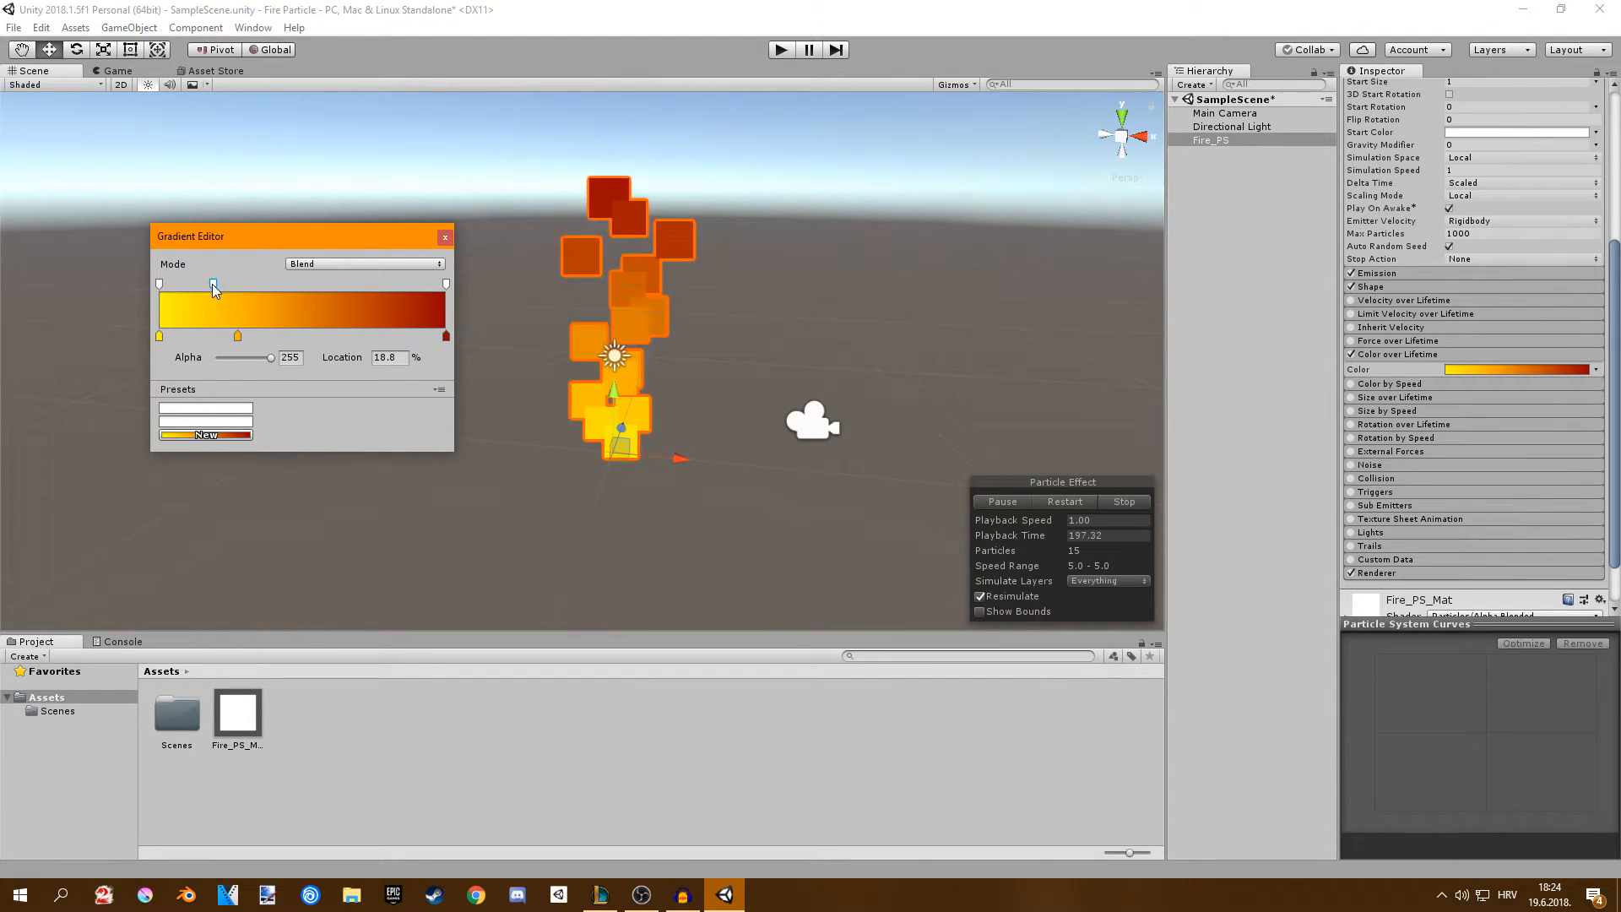
{"action": "left_click", "coordinate": [161, 287]}
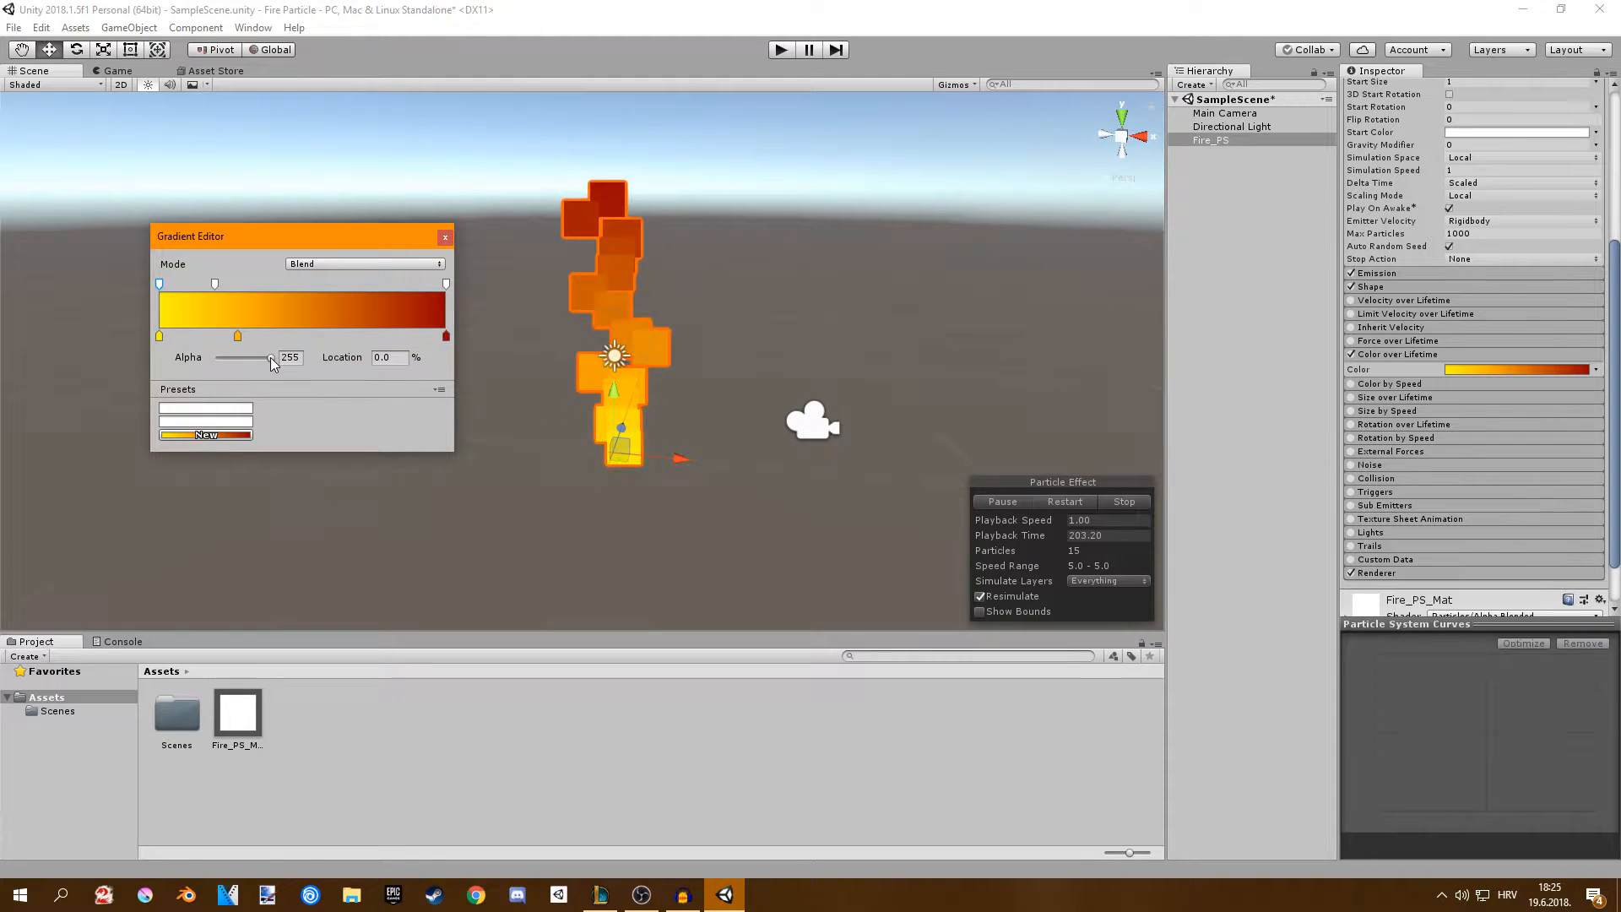
{"action": "left_click_drag", "start_coordinate": [269, 357], "coordinate": [196, 368]}
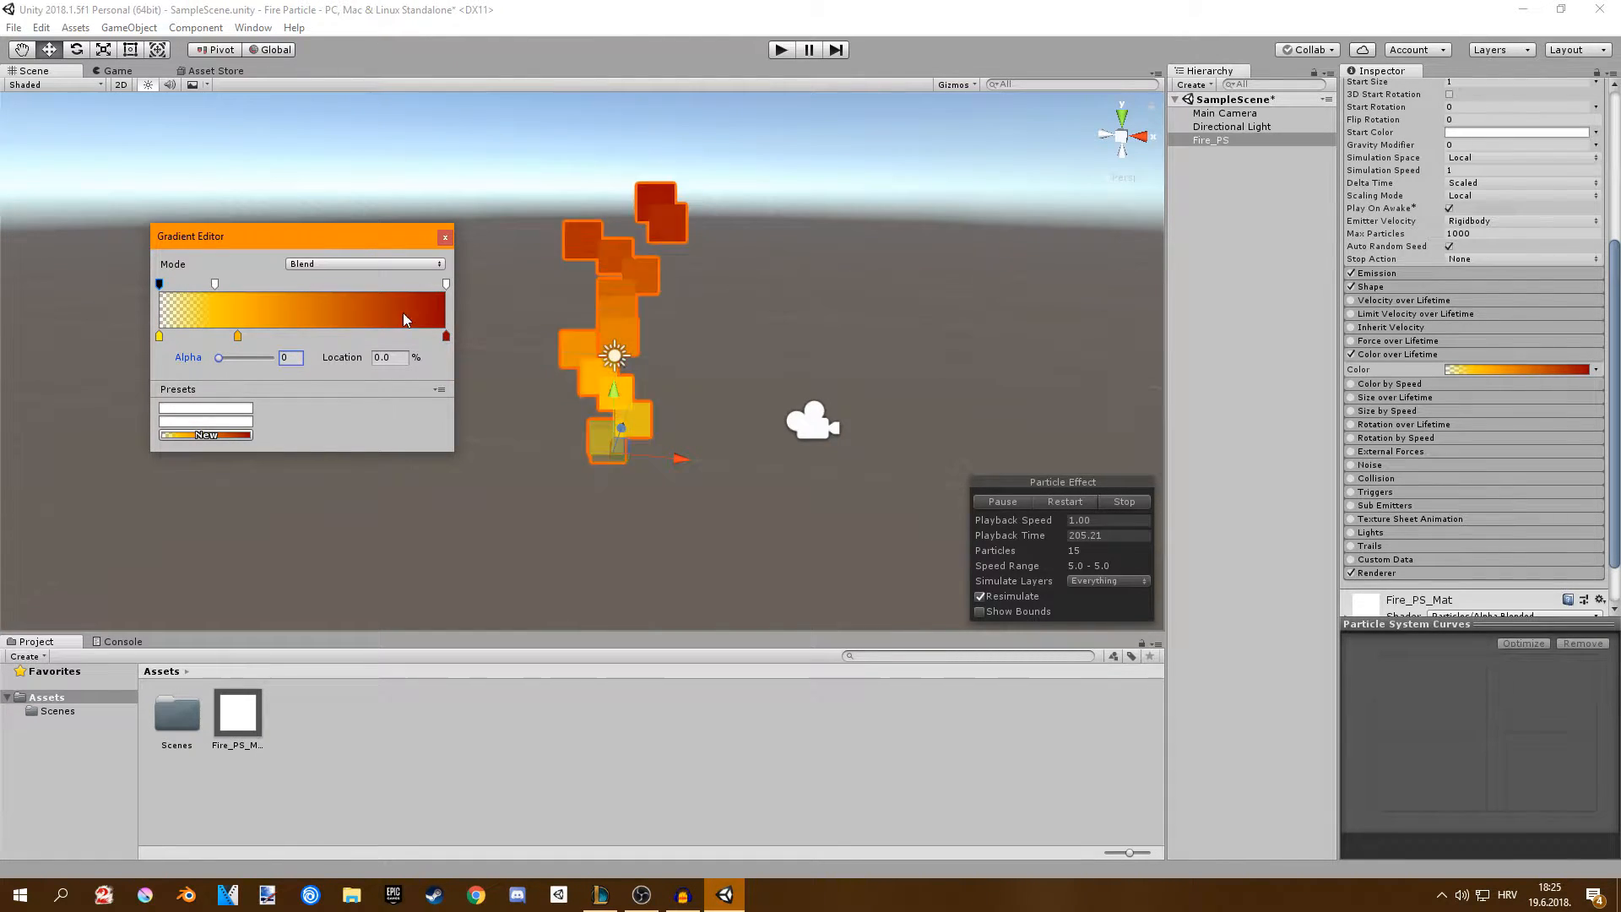
{"action": "left_click", "coordinate": [445, 284]}
{"action": "left_click_drag", "start_coordinate": [264, 368], "coordinate": [182, 372]}
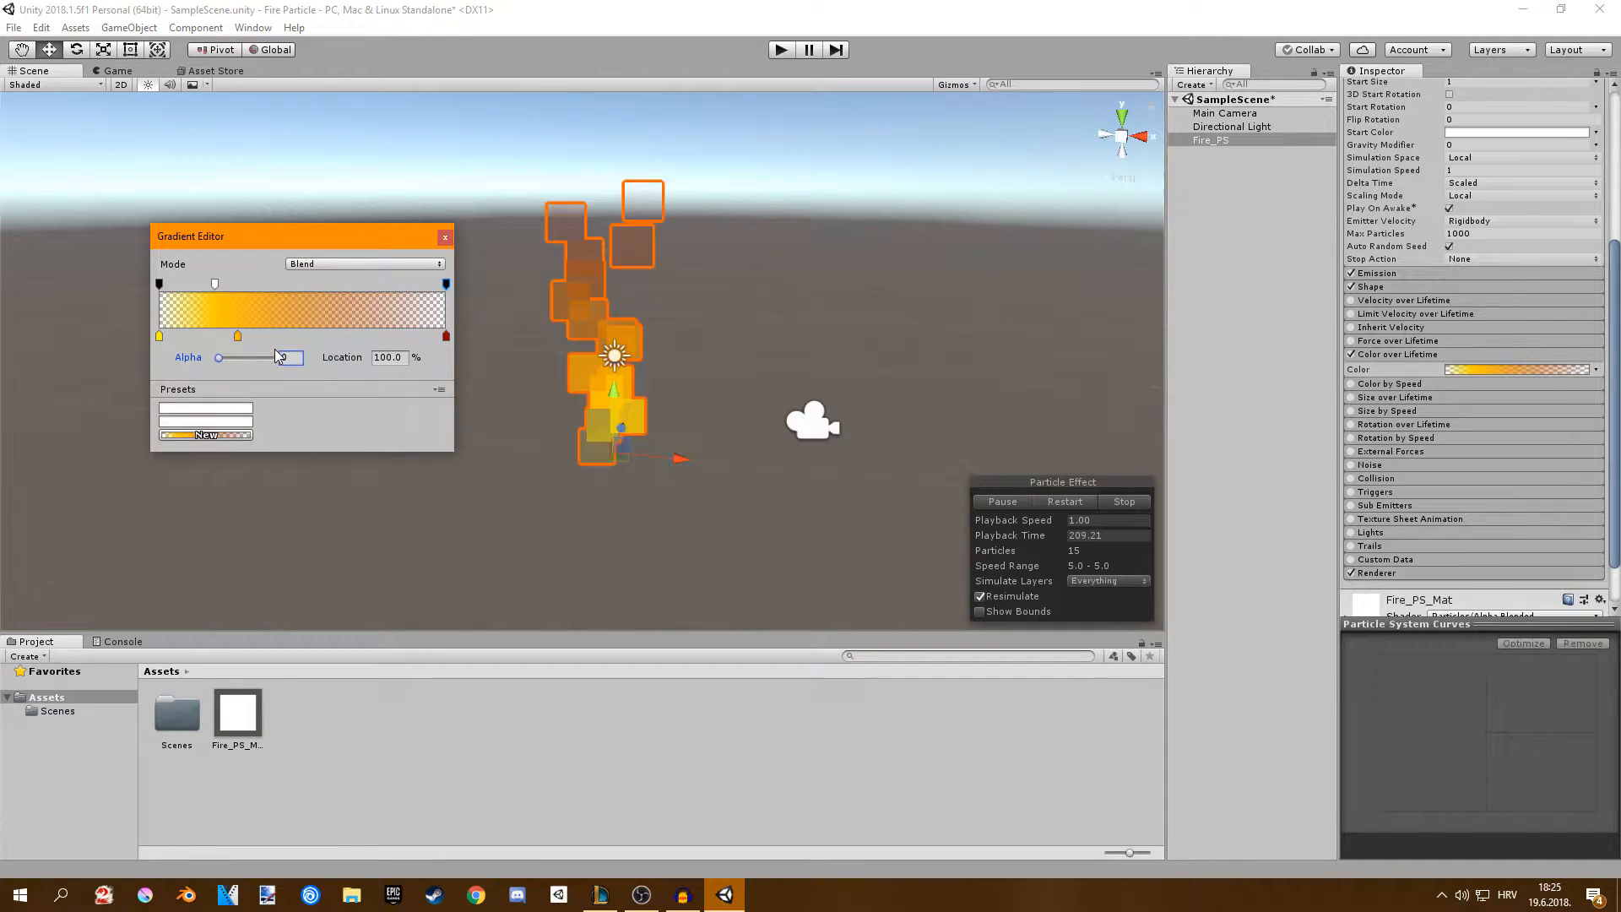
{"action": "left_click", "coordinate": [714, 384]}
Move the dark red key inward to about 80% and the orange key to about 33%.
{"action": "left_click_drag", "start_coordinate": [698, 358], "coordinate": [729, 327], "text": "alt"}
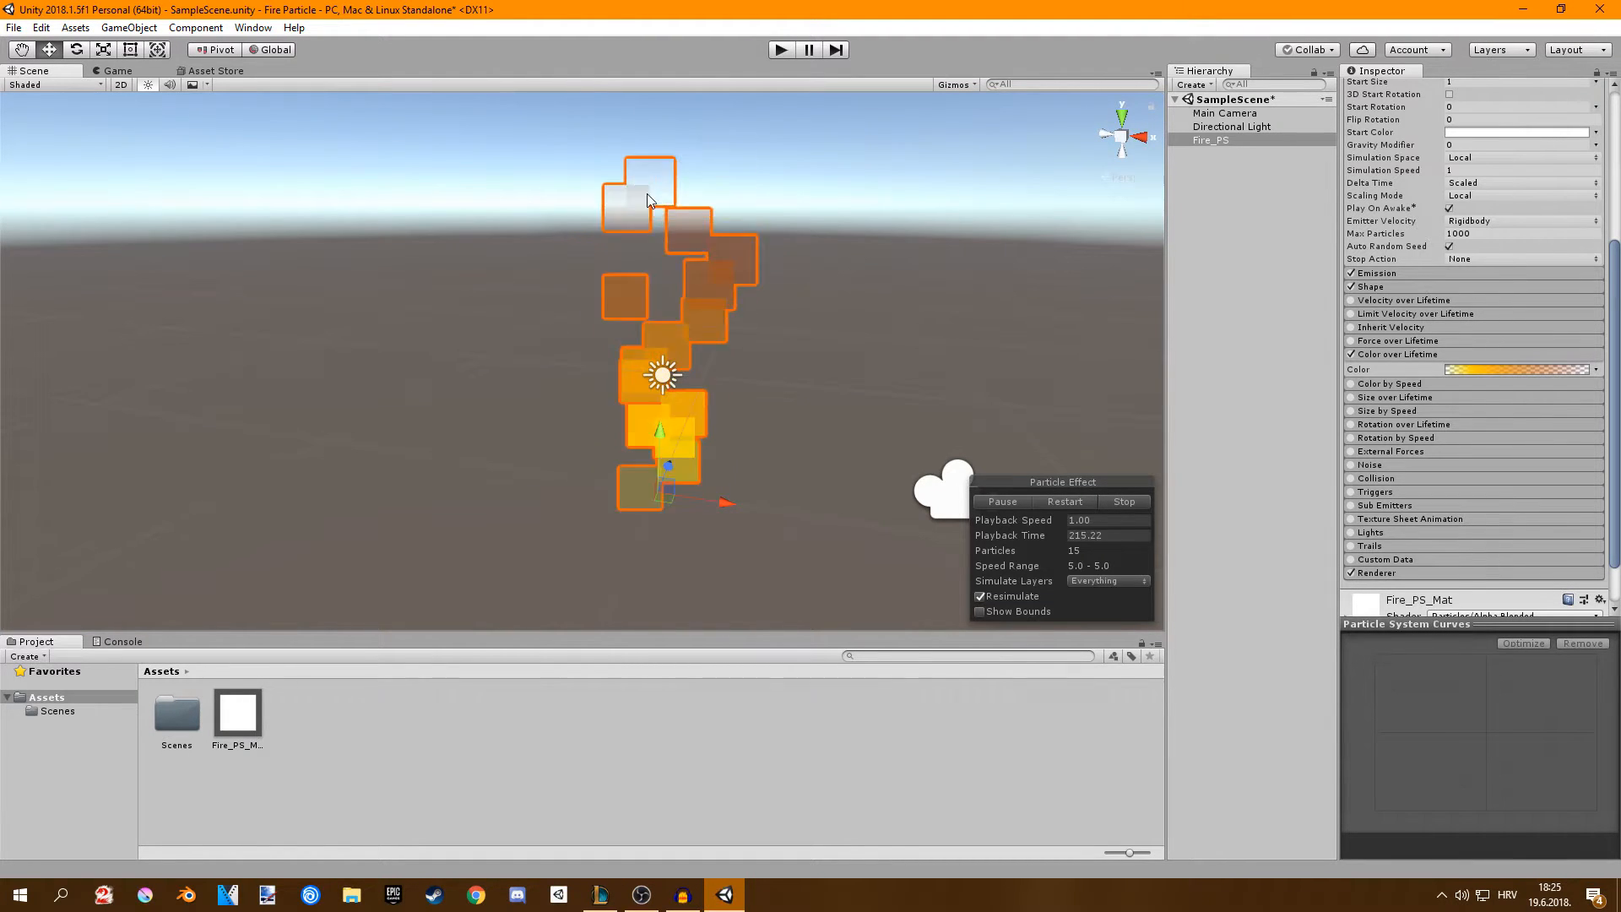
{"action": "left_click", "coordinate": [1499, 372]}
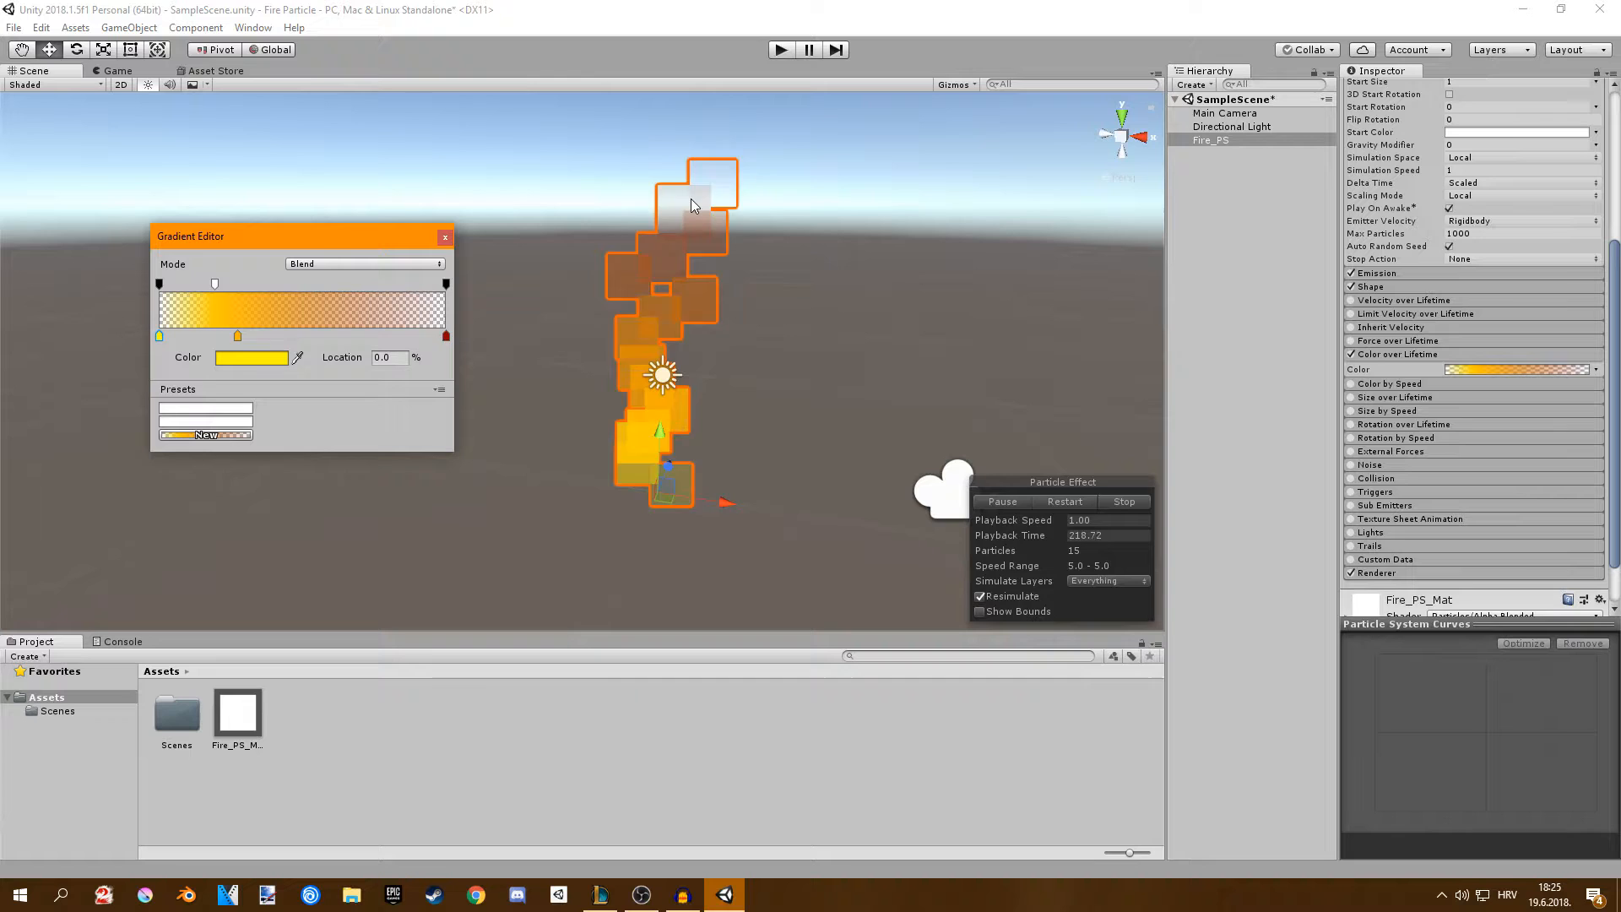
{"action": "left_click_drag", "start_coordinate": [446, 336], "coordinate": [381, 335]}
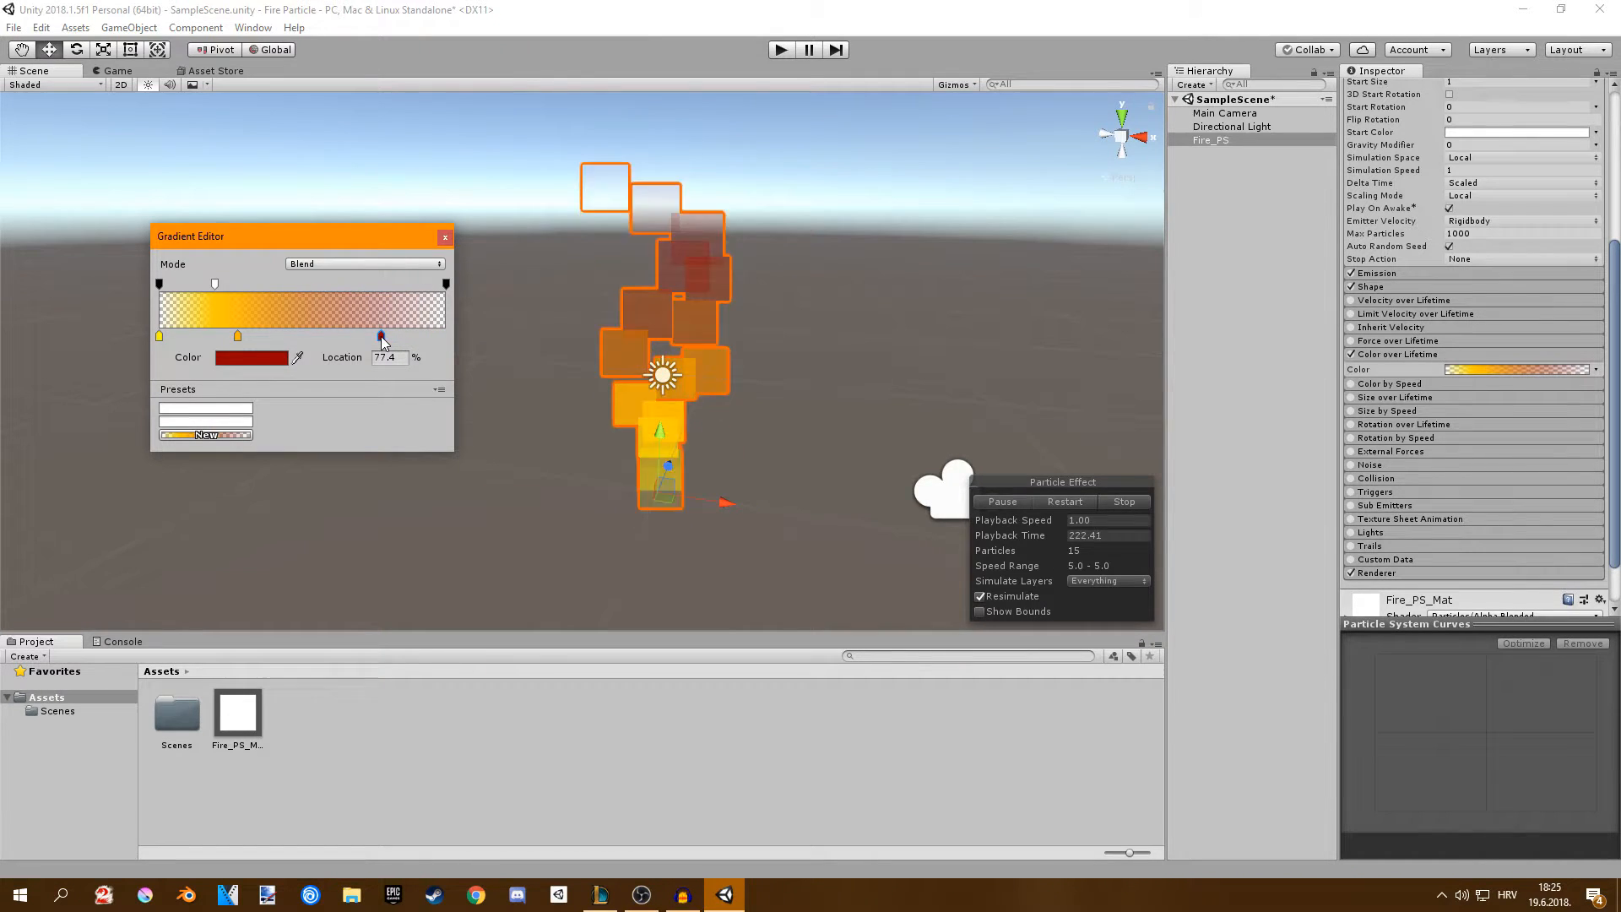
{"action": "mouse_move", "coordinate": [238, 335]}
{"action": "left_mouse_down"}
{"action": "mouse_move", "coordinate": [255, 334]}
{"action": "mouse_move", "coordinate": [200, 336]}
{"action": "left_mouse_up"}
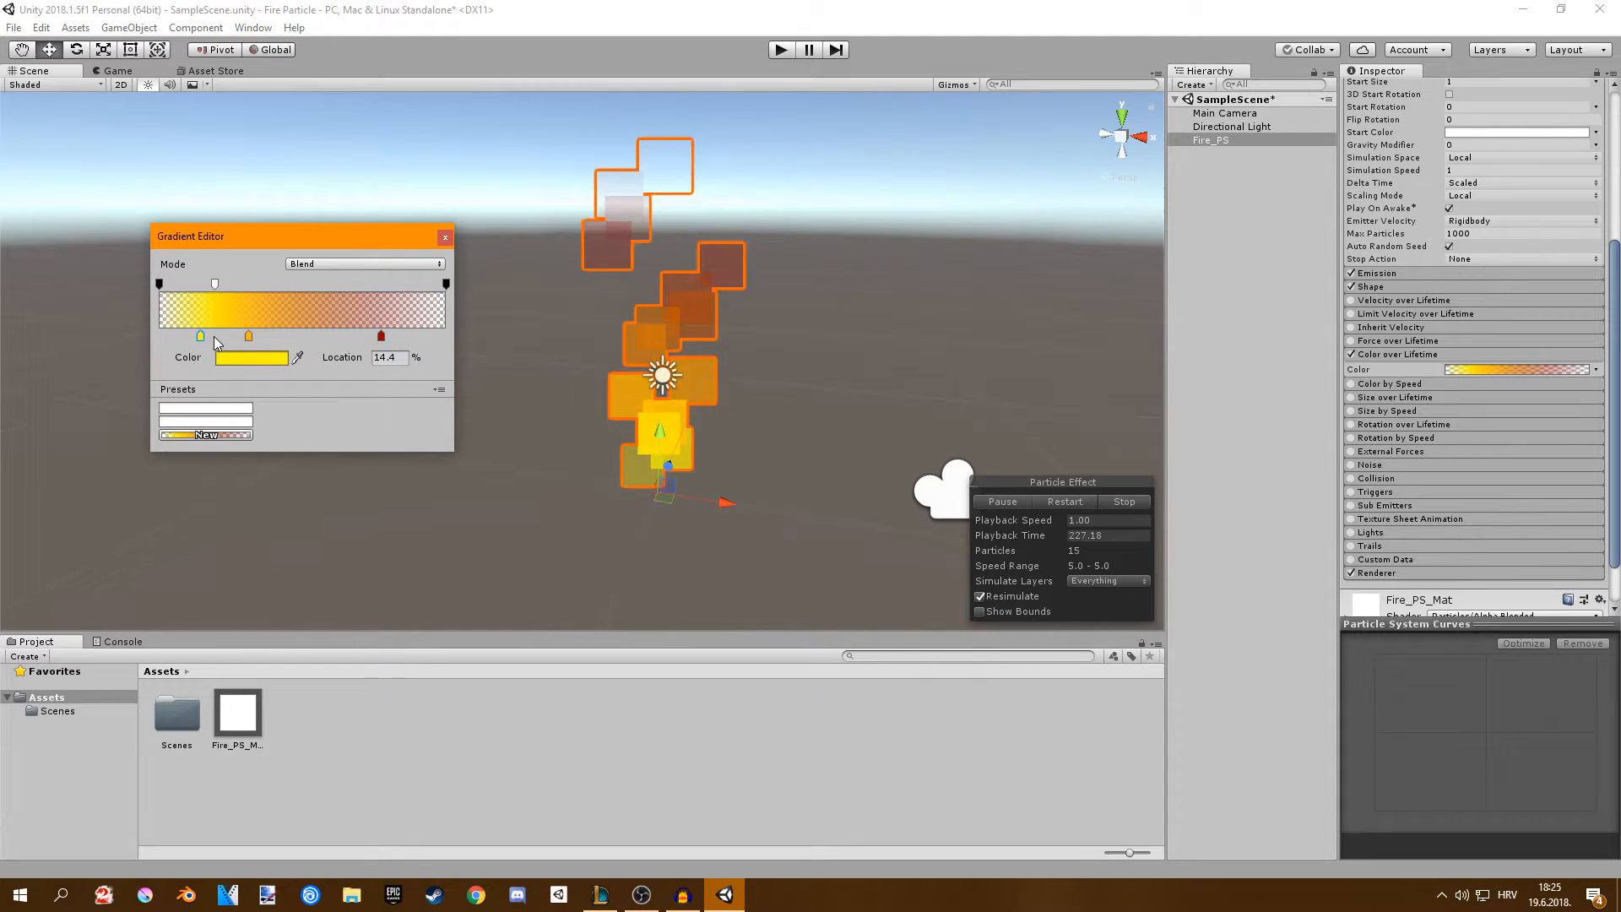
{"action": "left_click", "coordinate": [911, 480]}
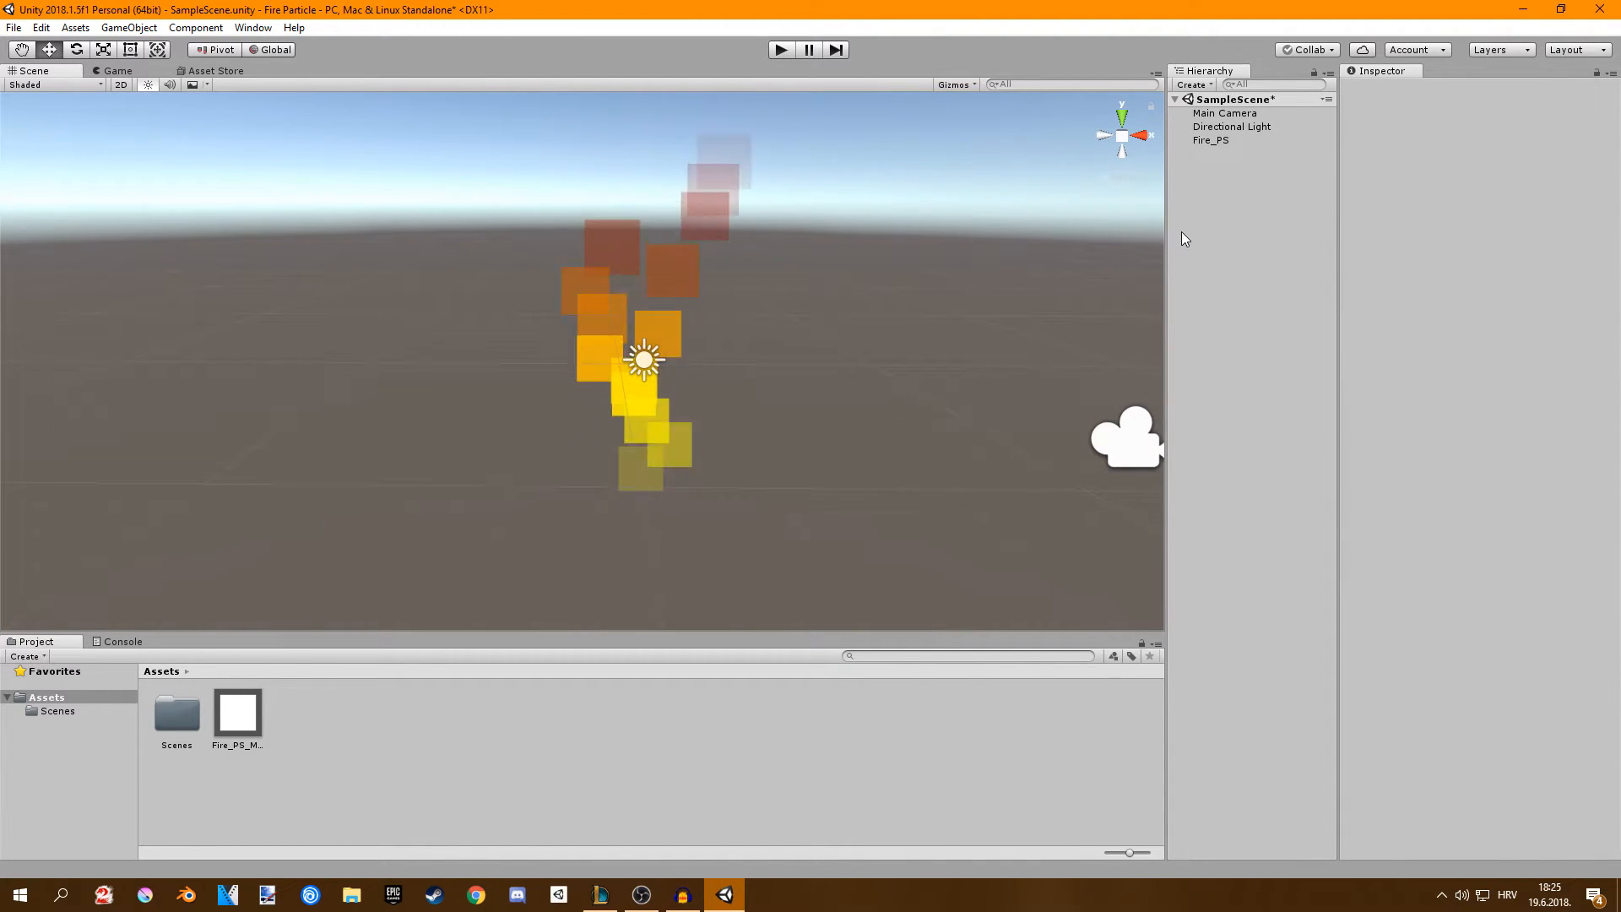
{"action": "left_click", "coordinate": [1212, 140]}
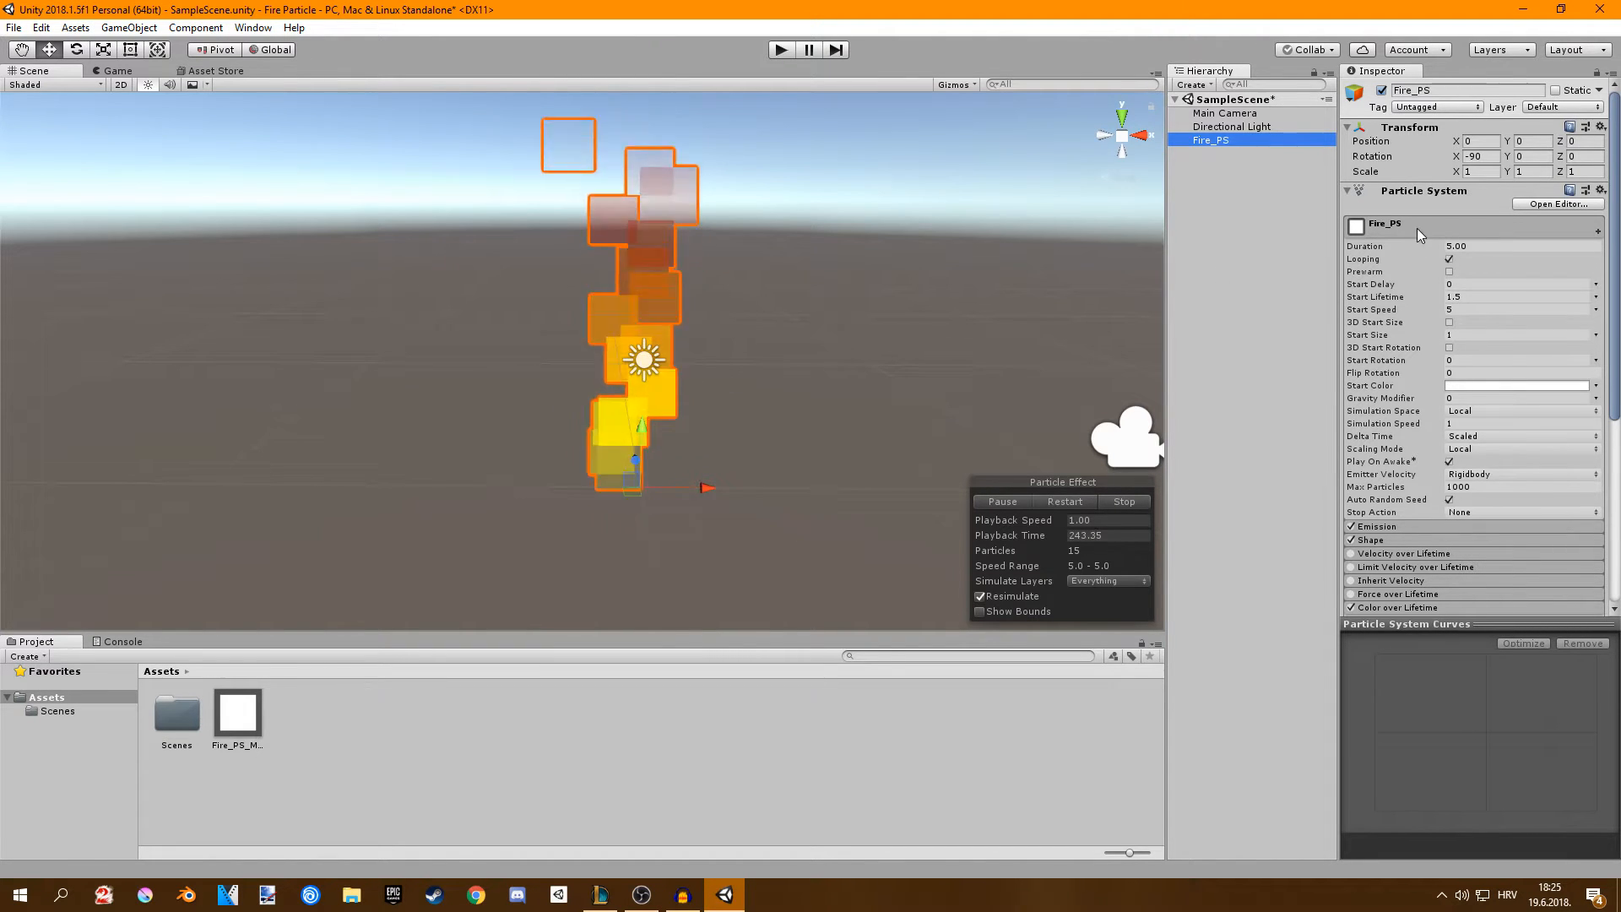
{"action": "scroll", "coordinate": [1423, 242], "scroll_direction": "down", "scroll_amount": 3}
Set the Emission module's Rate over Time to 15 particles per second.
{"action": "left_click", "coordinate": [1383, 427]}
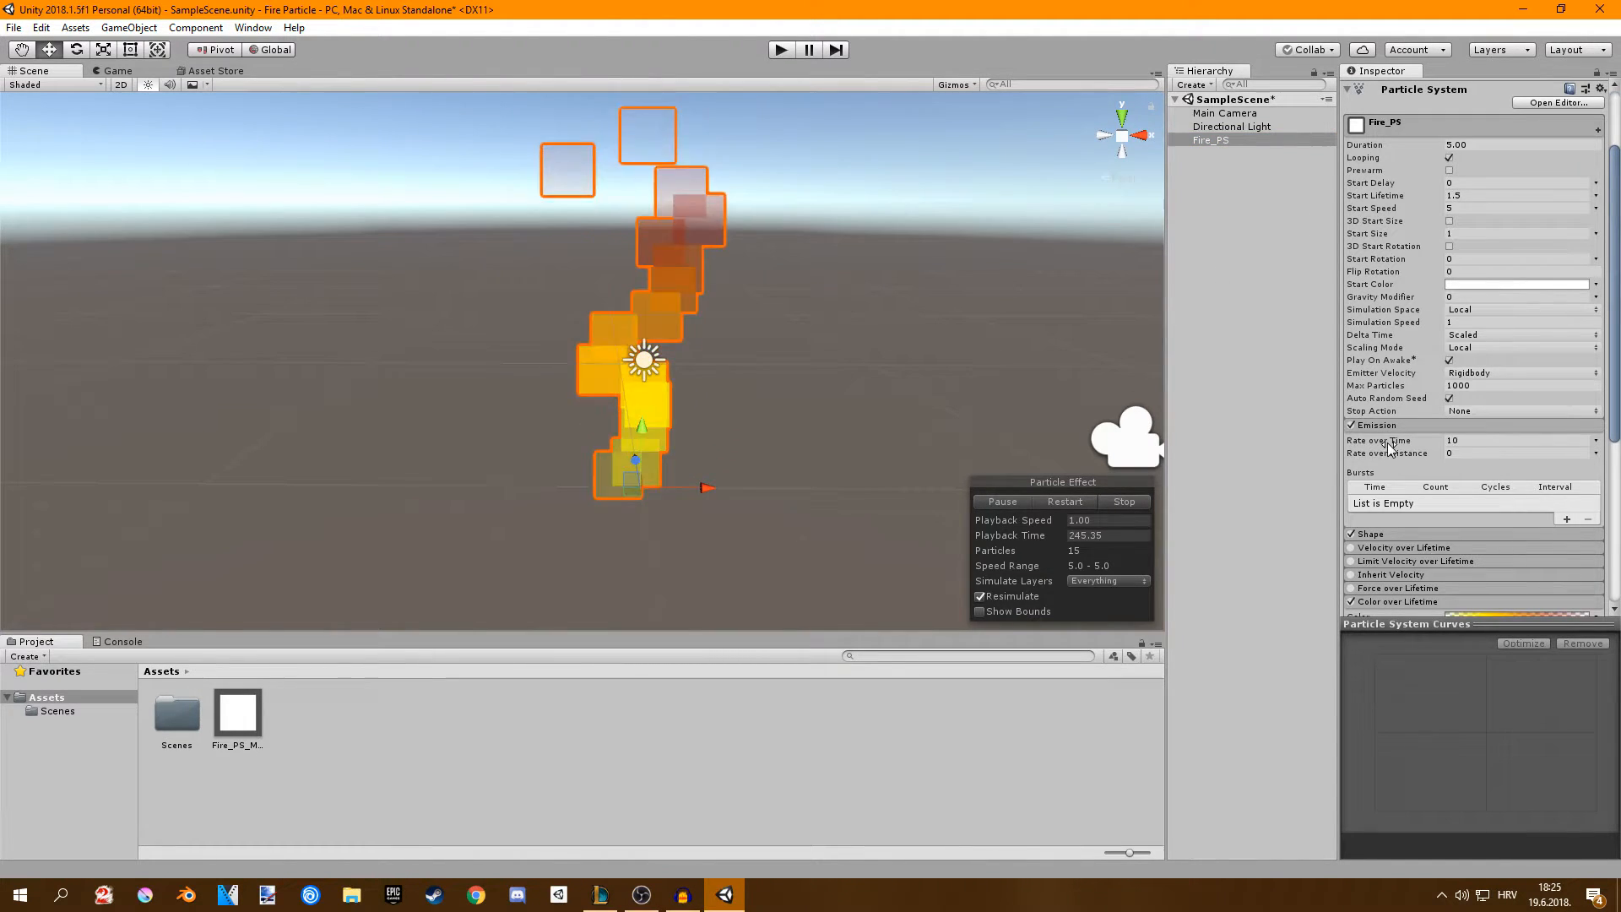
{"action": "left_click", "coordinate": [1483, 440]}
{"action": "type", "text": "20"}
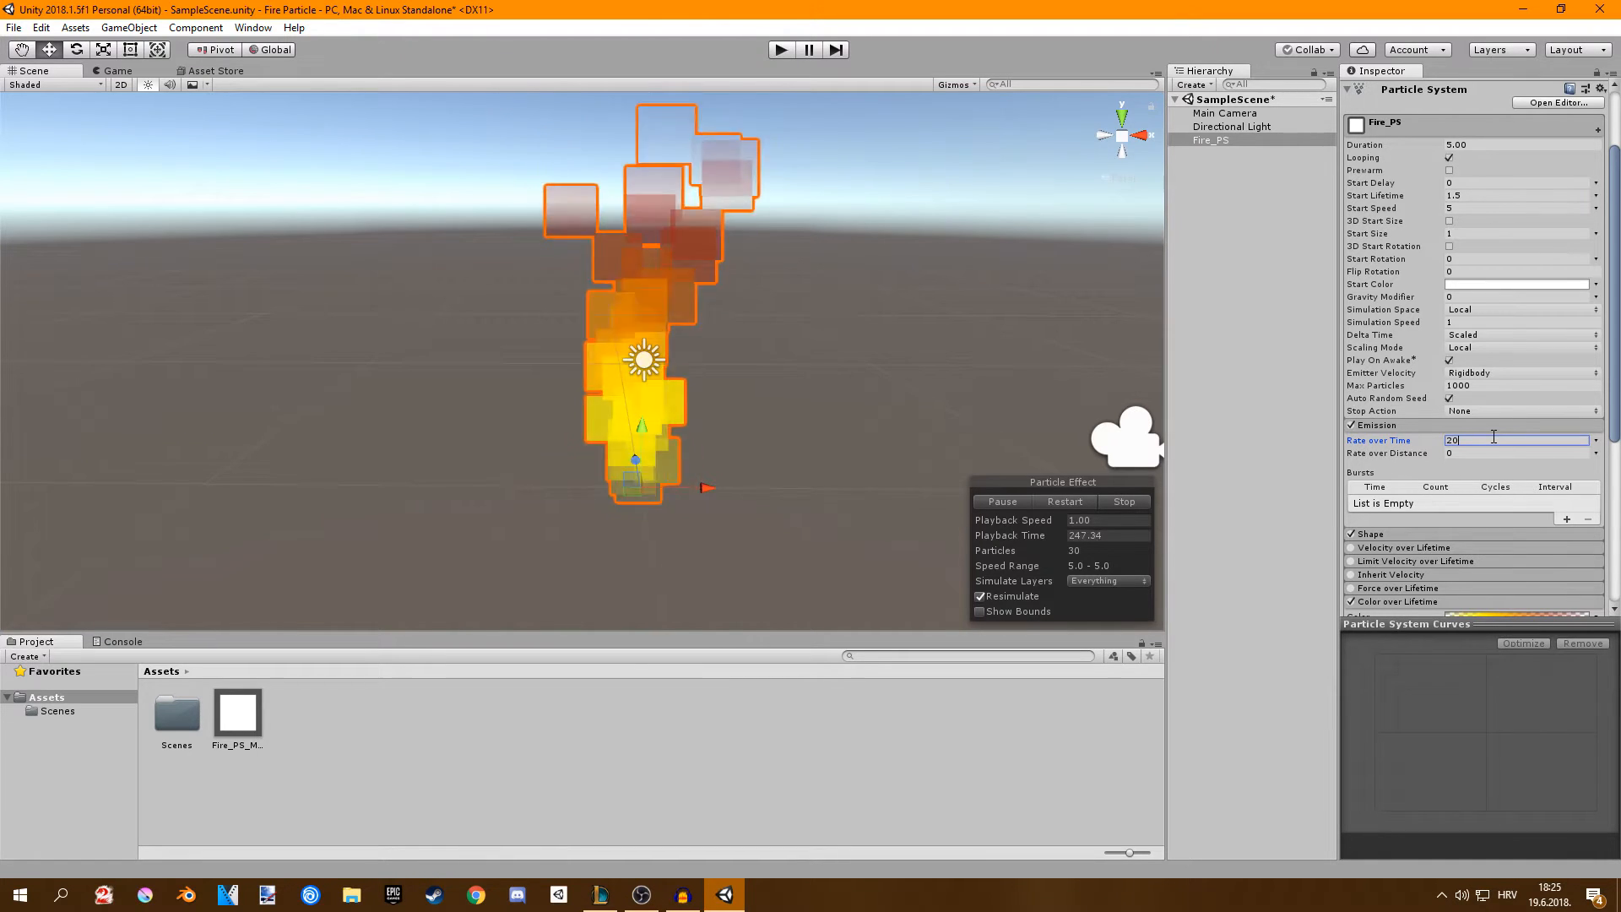
{"action": "left_click", "coordinate": [893, 333]}
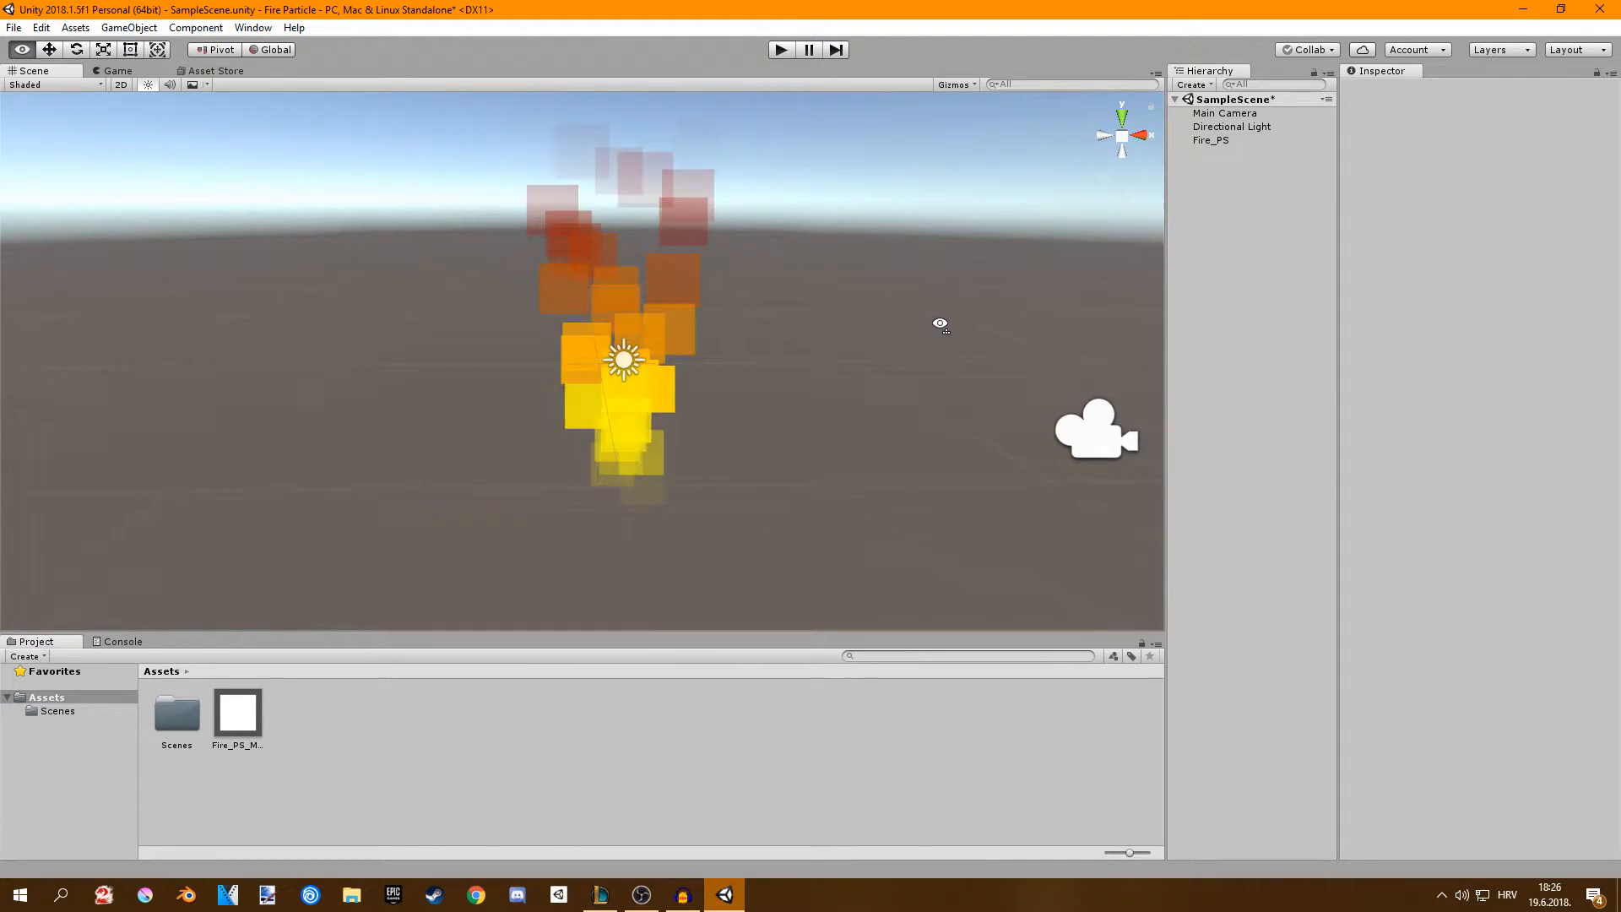
{"action": "key", "text": "ctrl+z"}
{"action": "scroll", "coordinate": [1476, 398], "scroll_direction": "down", "scroll_amount": 3}
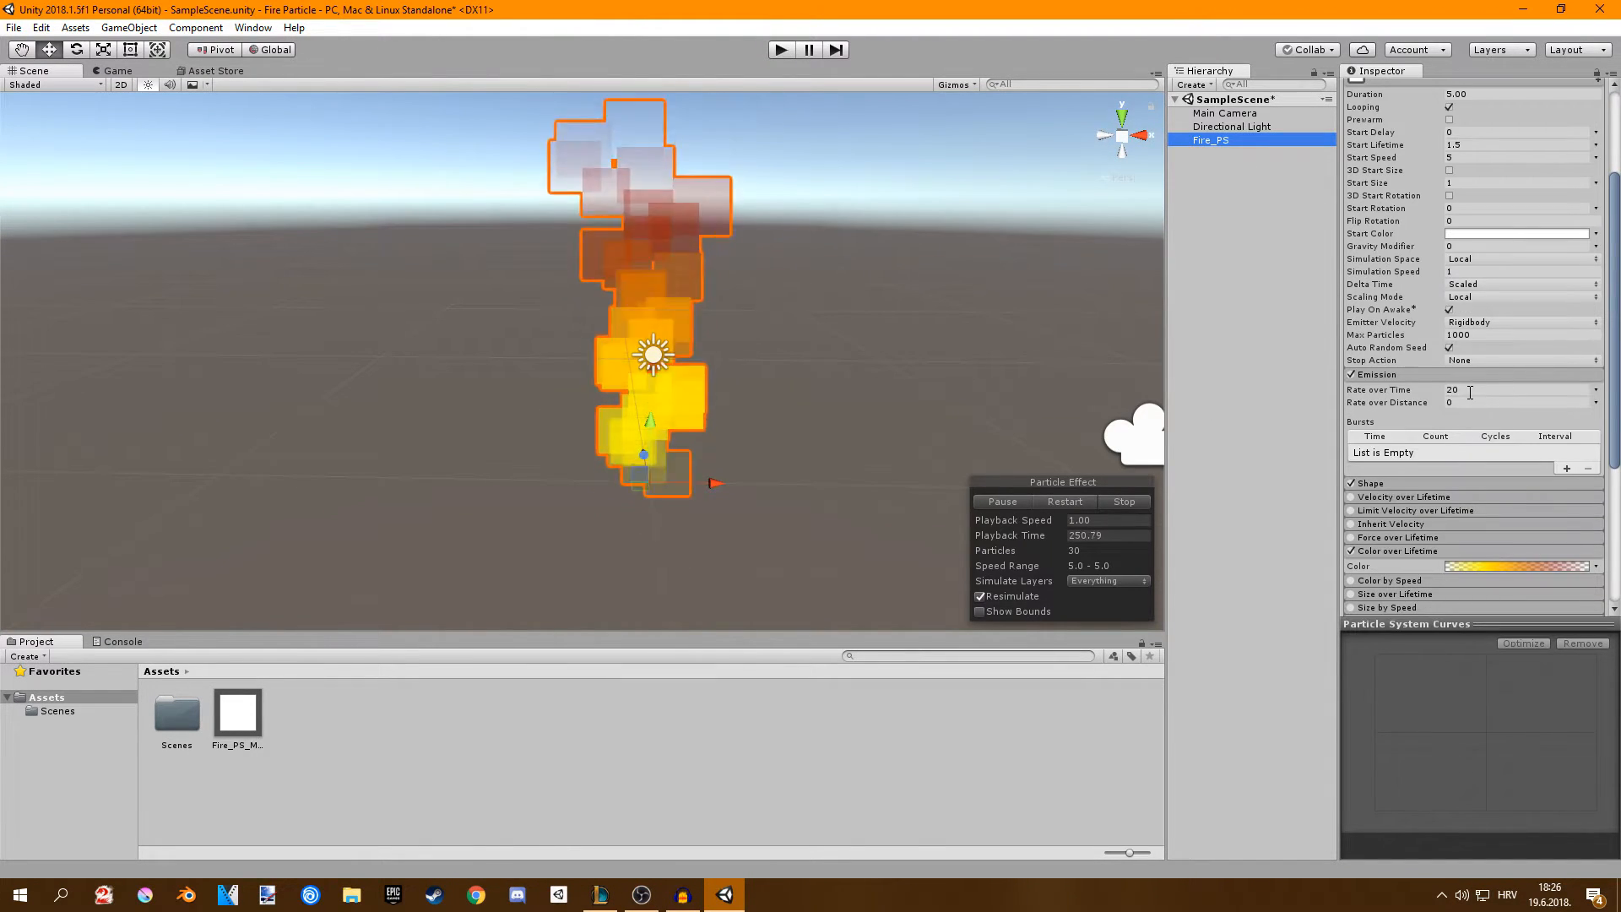
{"action": "left_click", "coordinate": [1470, 392]}
{"action": "type", "text": "15"}
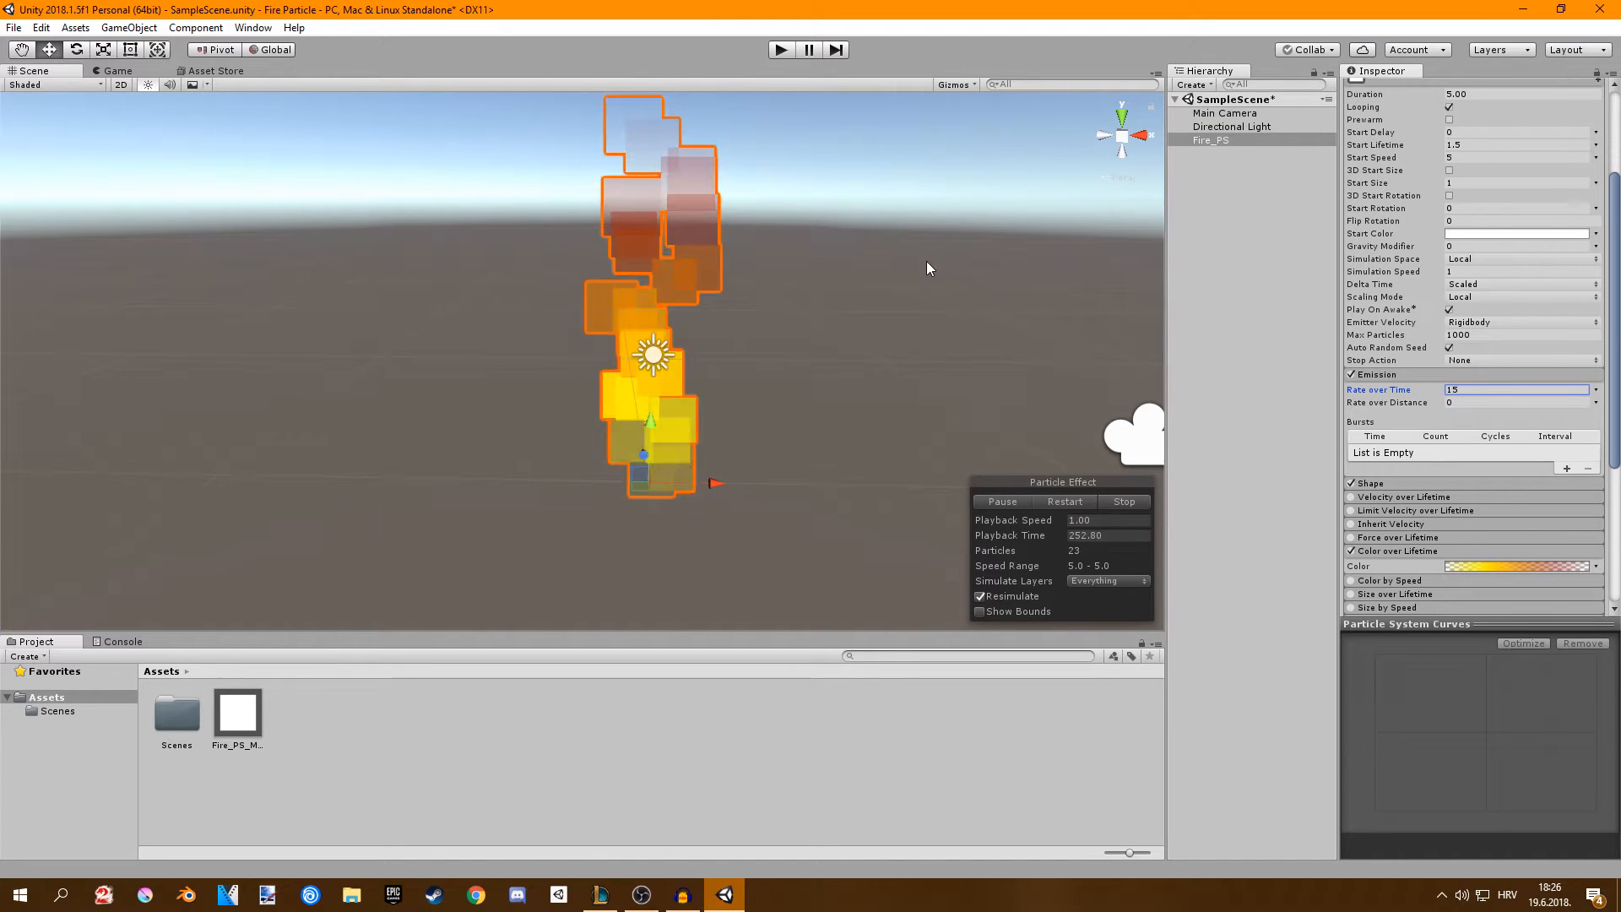
{"action": "left_click", "coordinate": [926, 261]}
{"action": "key", "text": "ctrl+z"}
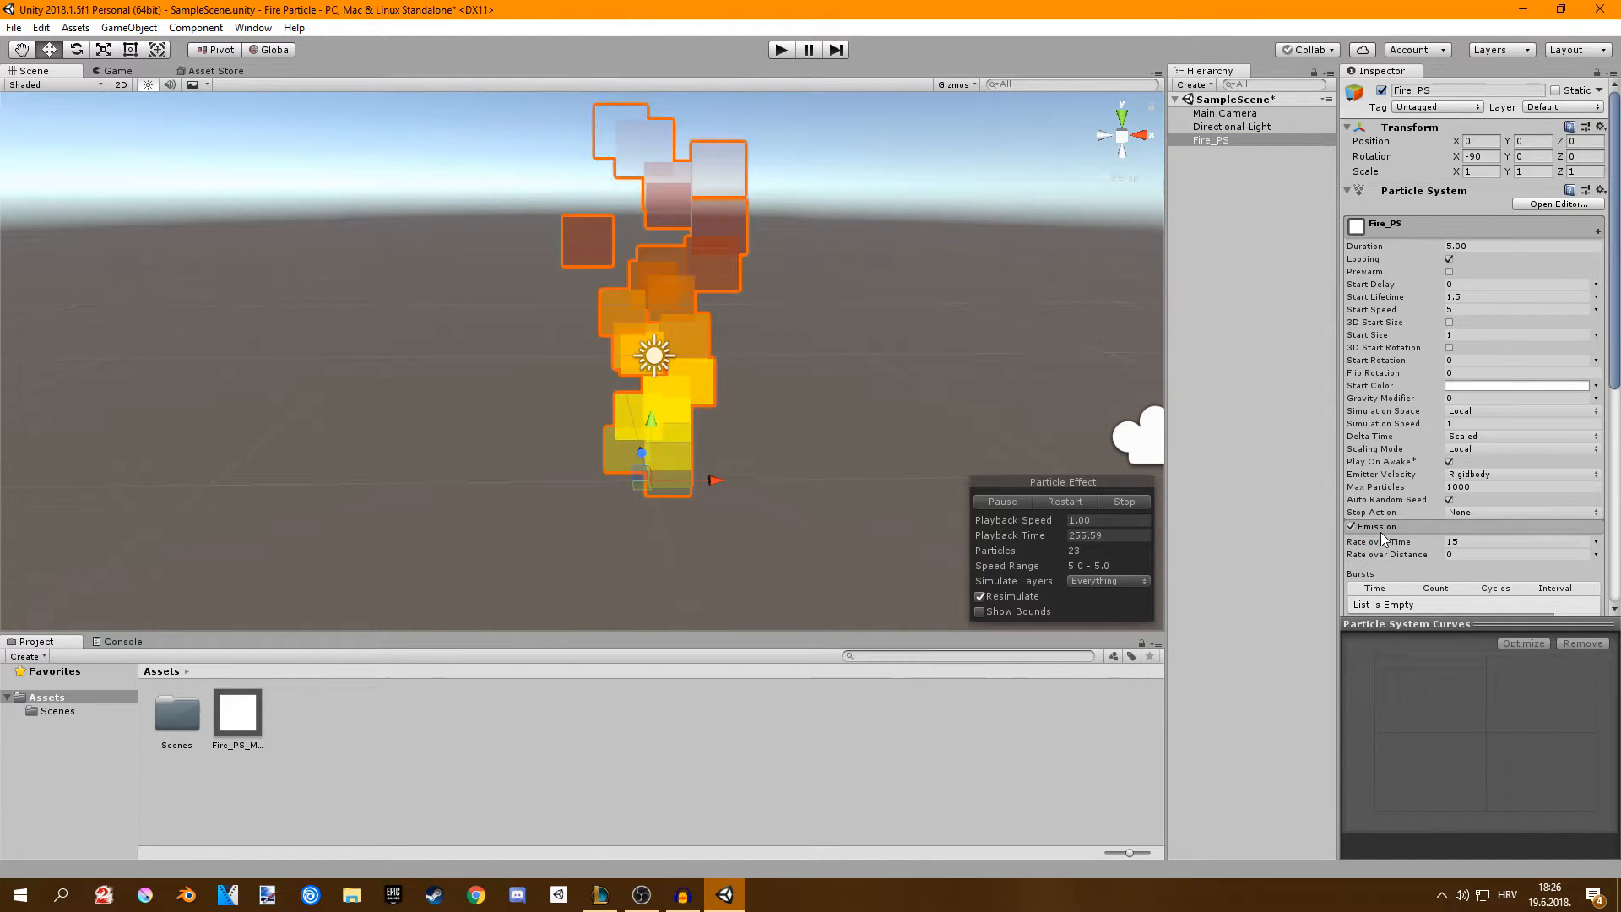
{"action": "left_click", "coordinate": [1378, 526]}
{"action": "scroll", "coordinate": [1385, 445], "scroll_direction": "down", "scroll_amount": 3}
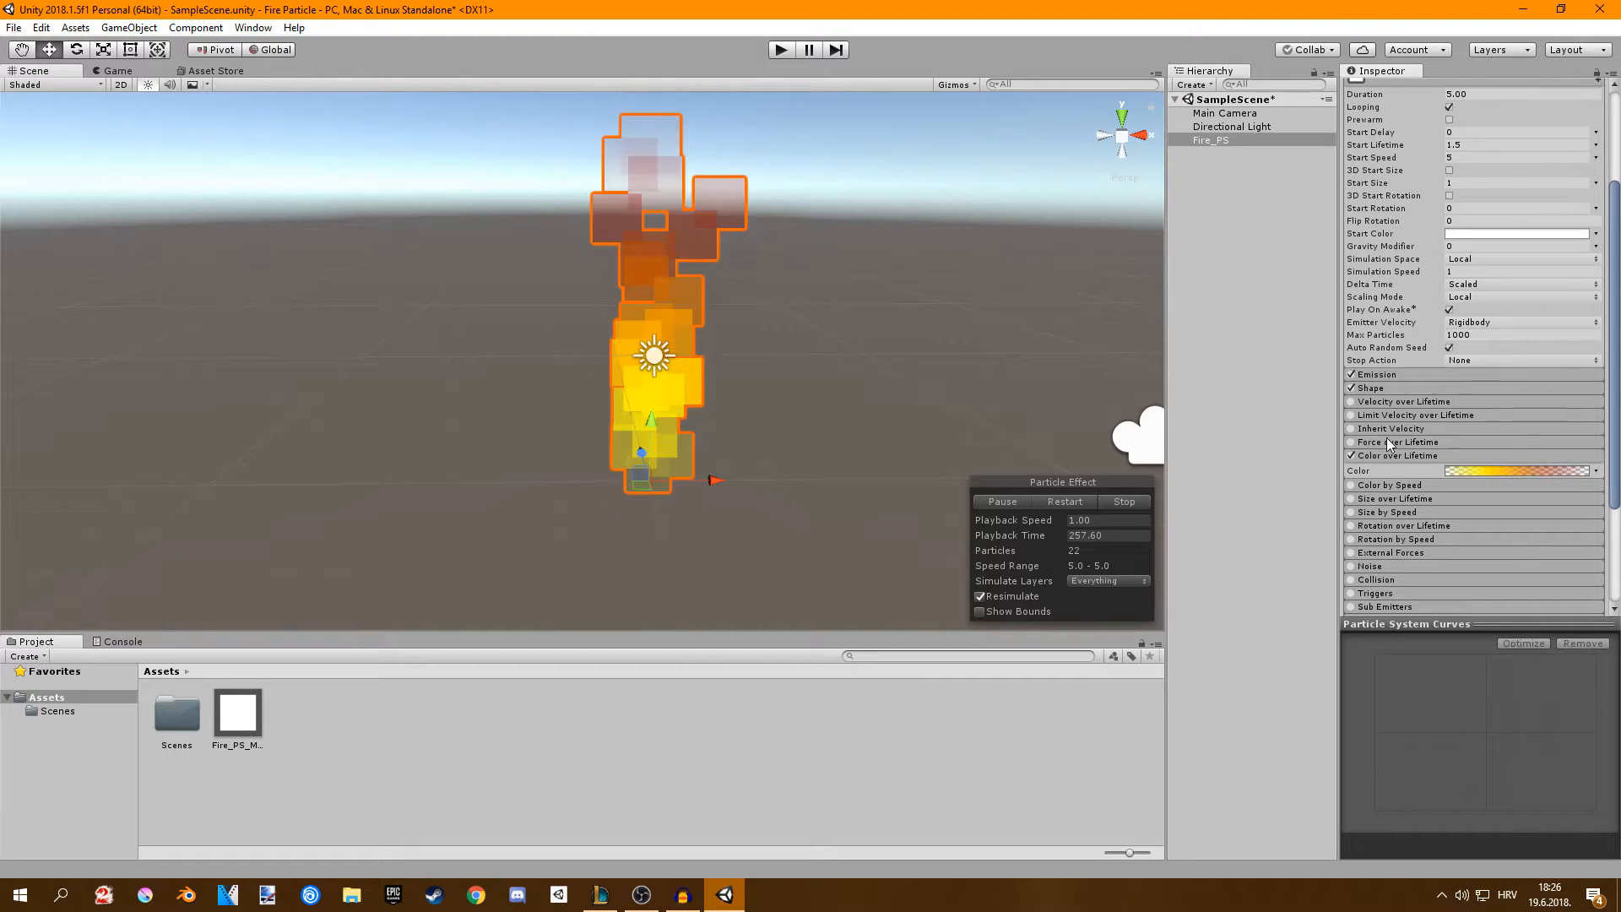
{"action": "left_click", "coordinate": [1394, 457]}
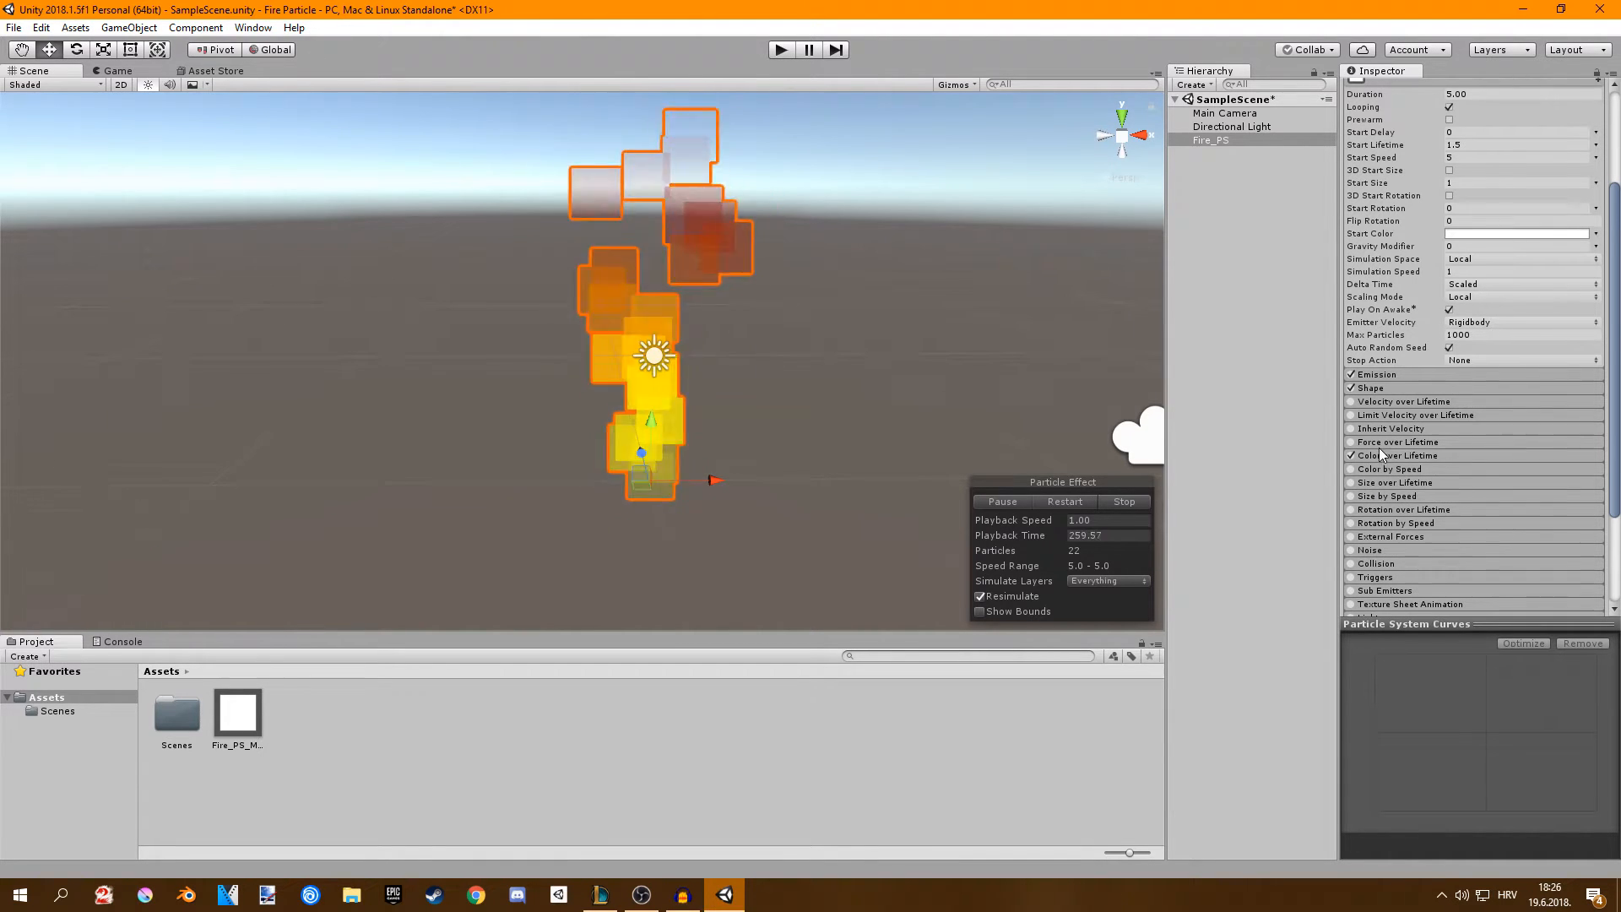
{"action": "scroll", "coordinate": [1419, 431], "scroll_direction": "down", "scroll_amount": 3}
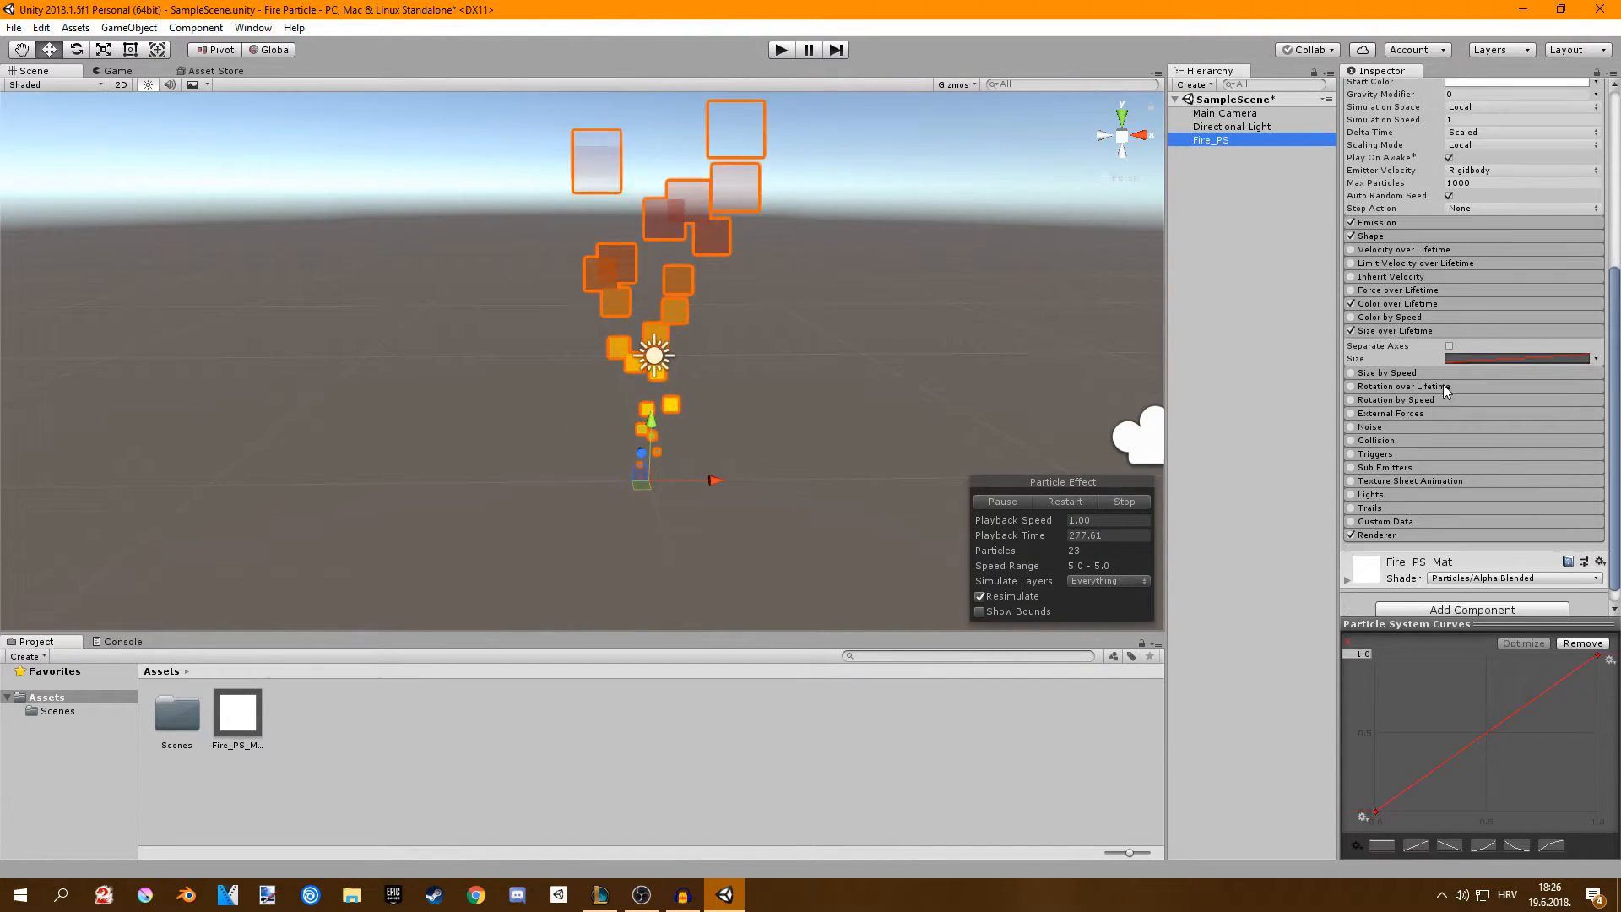
Raise the Size over Lifetime curve's start key to about 0.36 so particles begin larger.
{"action": "left_click", "coordinate": [1481, 361]}
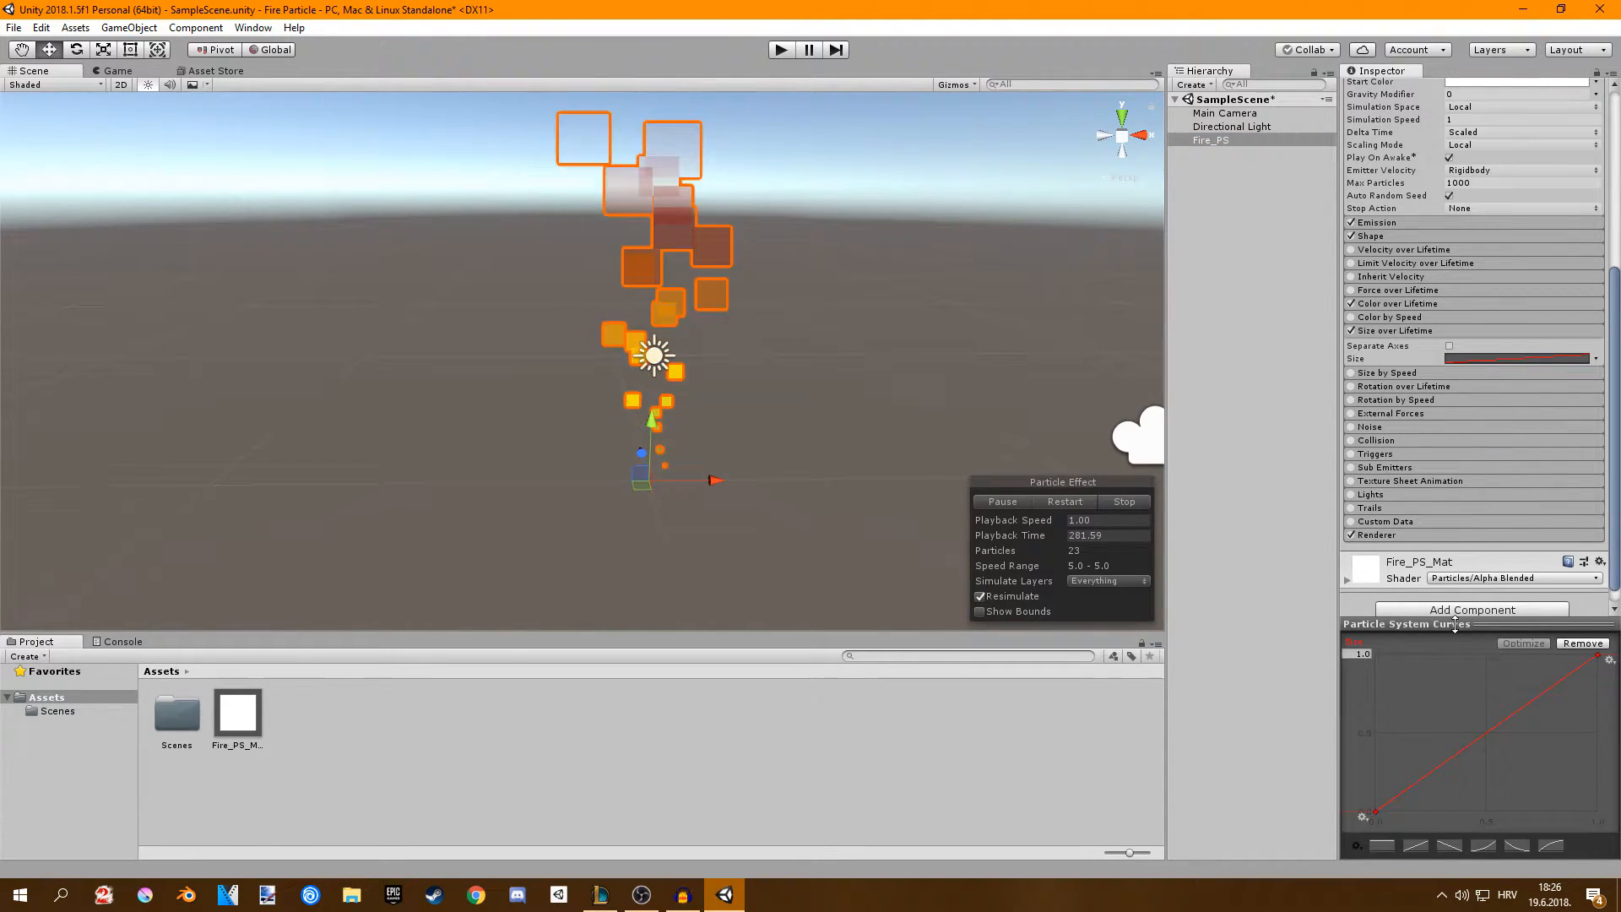
{"action": "left_click_drag", "start_coordinate": [1456, 625], "coordinate": [1453, 870]}
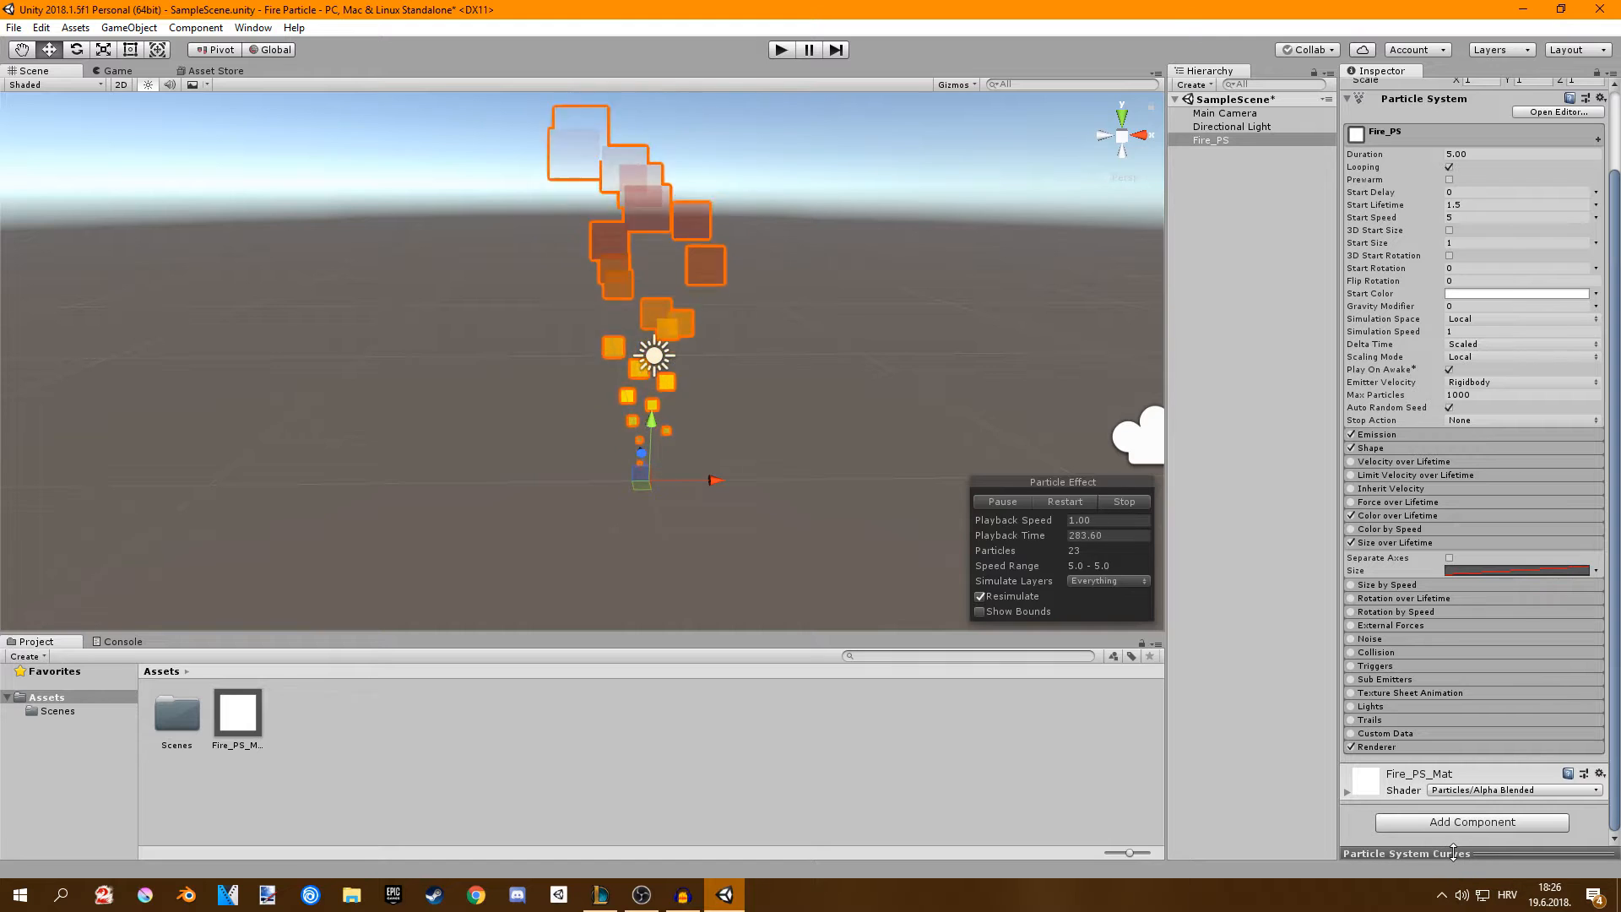
{"action": "left_click_drag", "start_coordinate": [1456, 853], "coordinate": [1458, 548]}
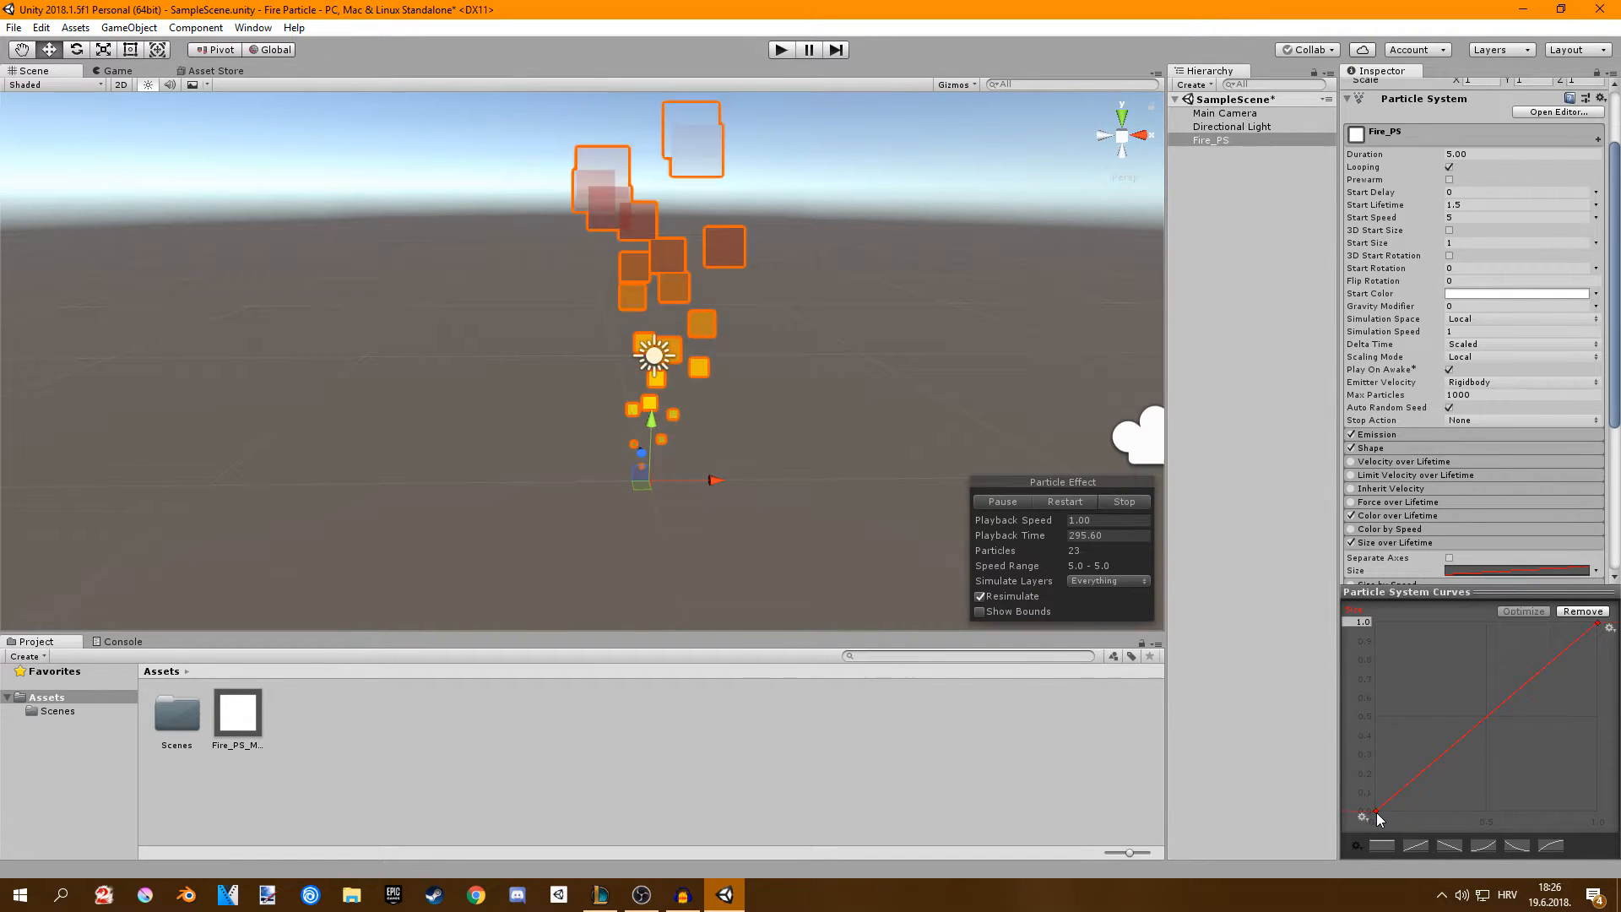
{"action": "left_click_drag", "start_coordinate": [1378, 814], "coordinate": [1370, 701]}
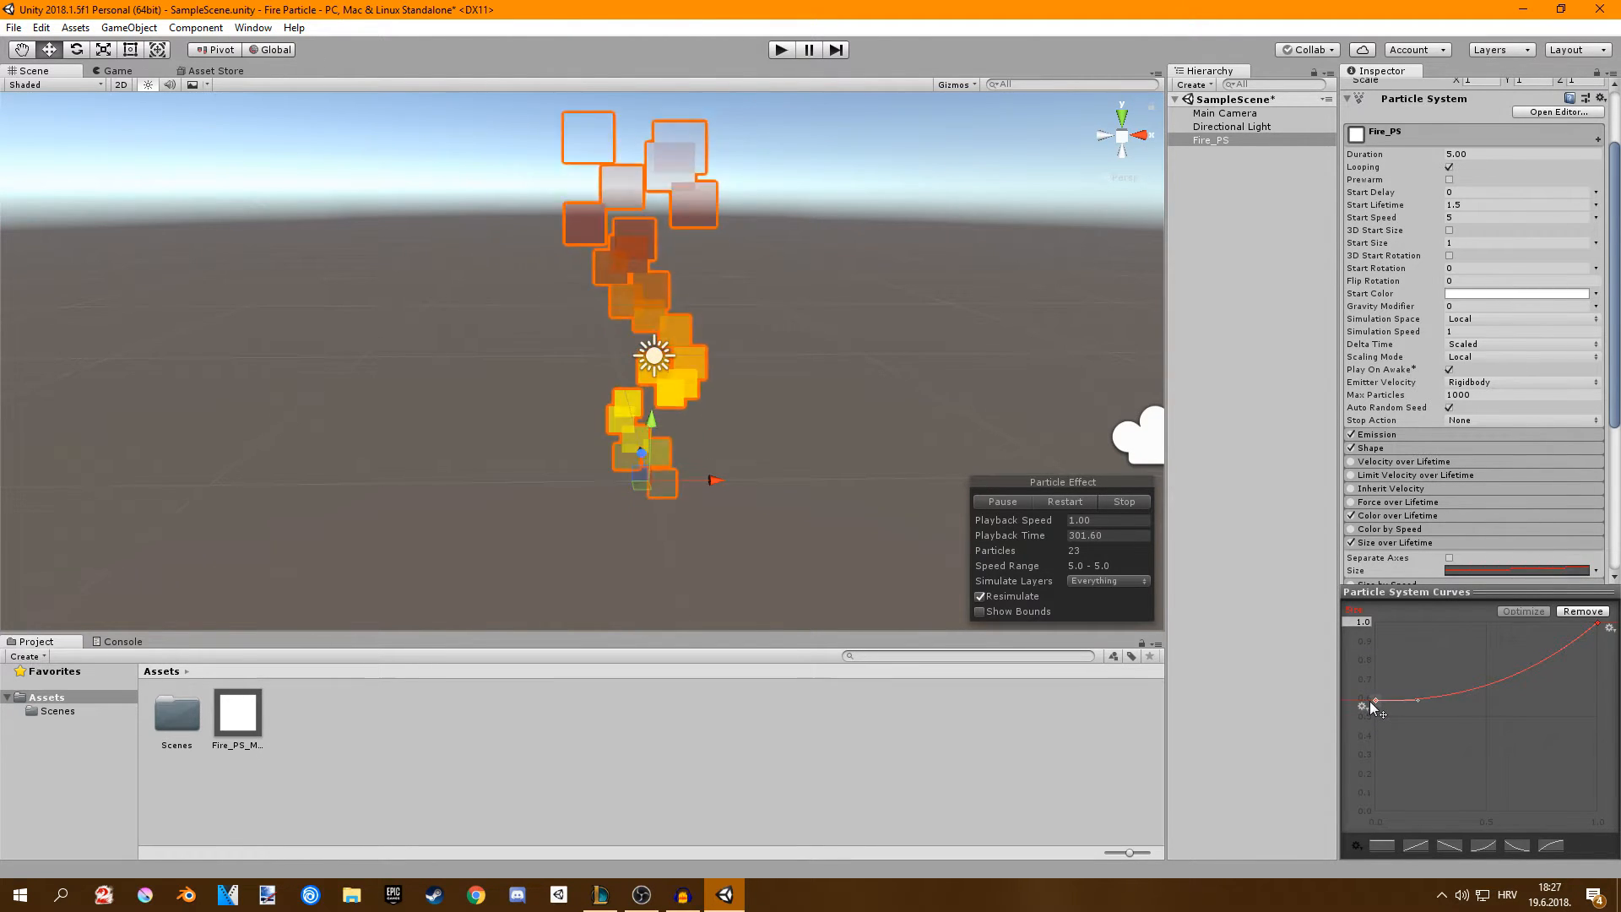
{"action": "left_click", "coordinate": [1299, 659]}
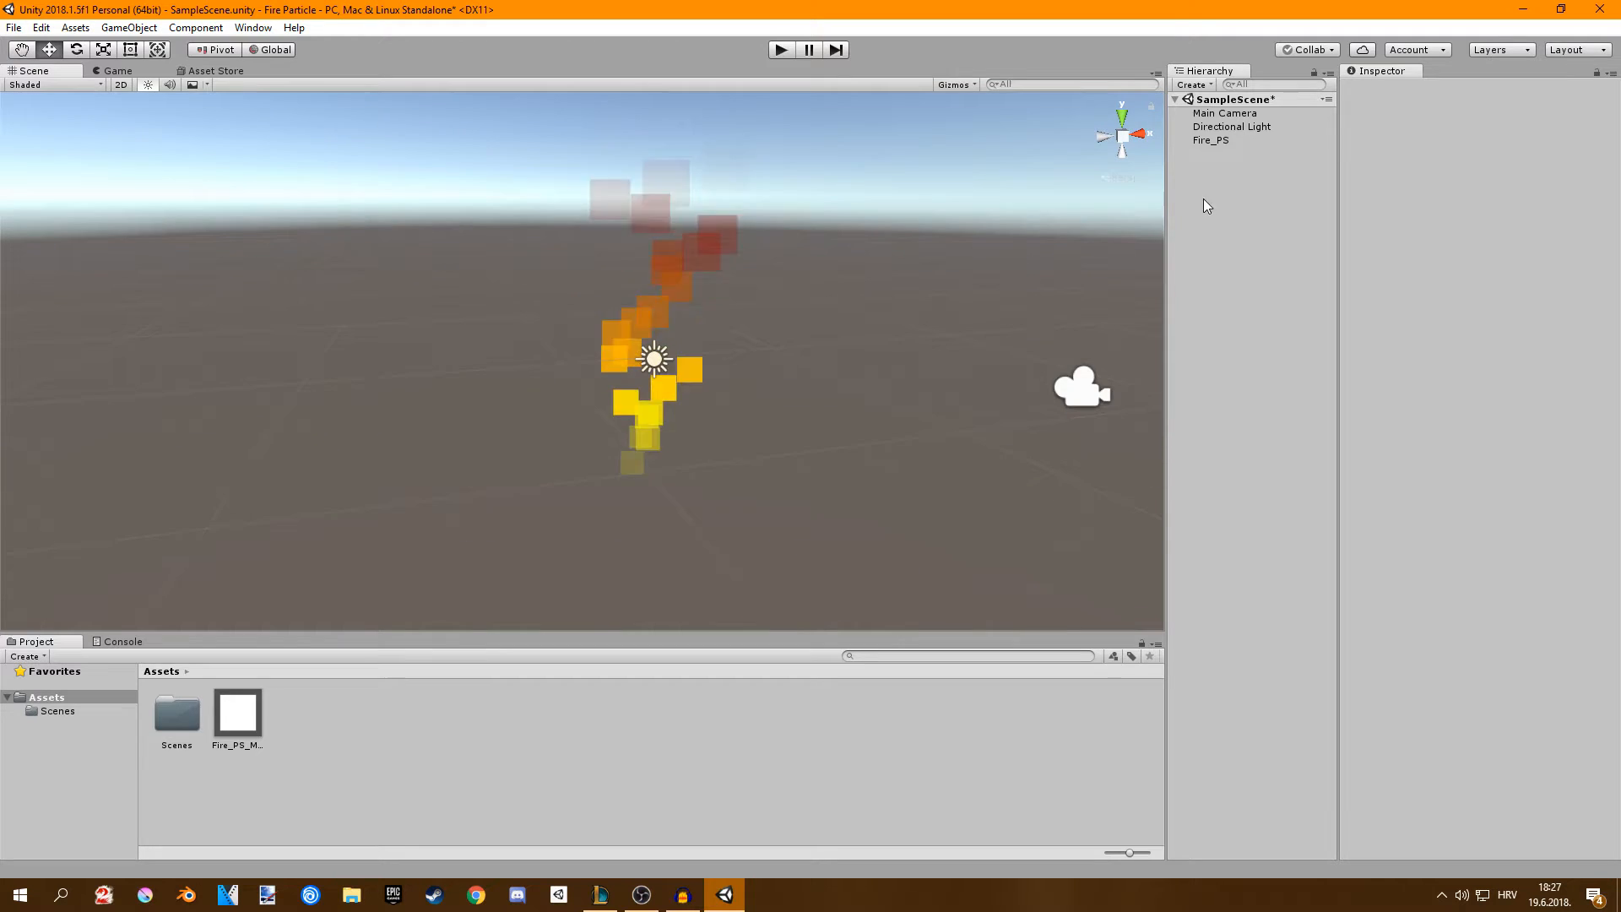
{"action": "left_click", "coordinate": [1213, 139]}
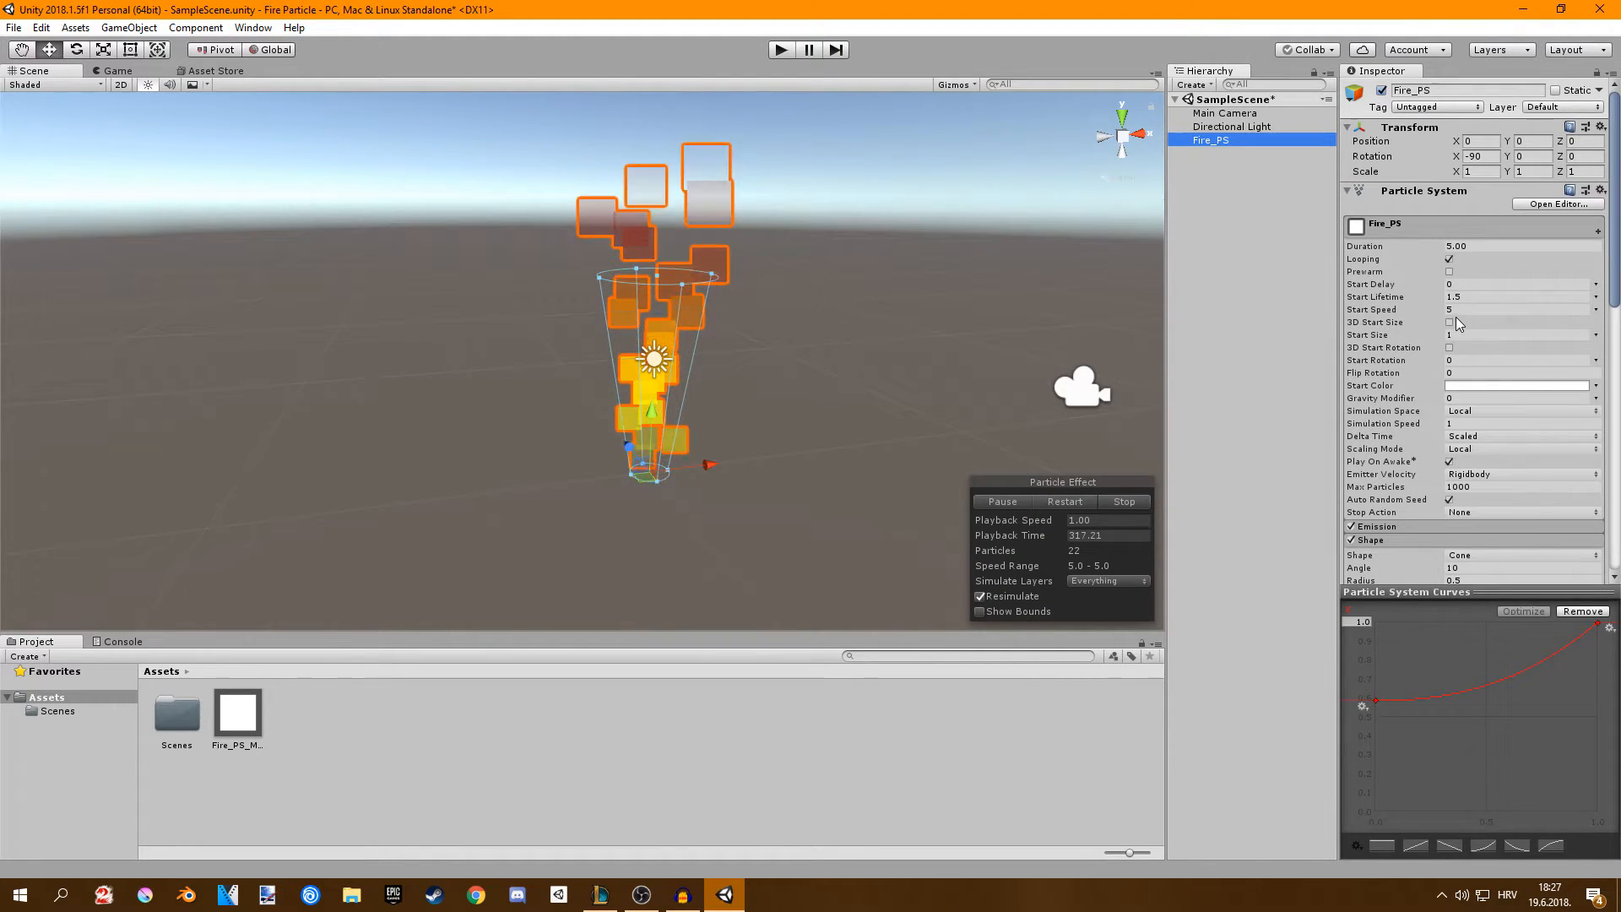
Reduce Fire_PS's Start Speed from 5 to 3 and keep Fire_PS selected in the Hierarchy.
{"action": "left_click", "coordinate": [1455, 310]}
{"action": "type", "text": "3"}
{"action": "left_click", "coordinate": [882, 289]}
{"action": "mouse_move", "coordinate": [882, 289]}
{"action": "left_mouse_down", "text": "alt"}
{"action": "mouse_move", "coordinate": [850, 314]}
{"action": "mouse_move", "coordinate": [941, 291]}
{"action": "left_mouse_up", "text": "alt"}
{"action": "left_click", "coordinate": [650, 257]}
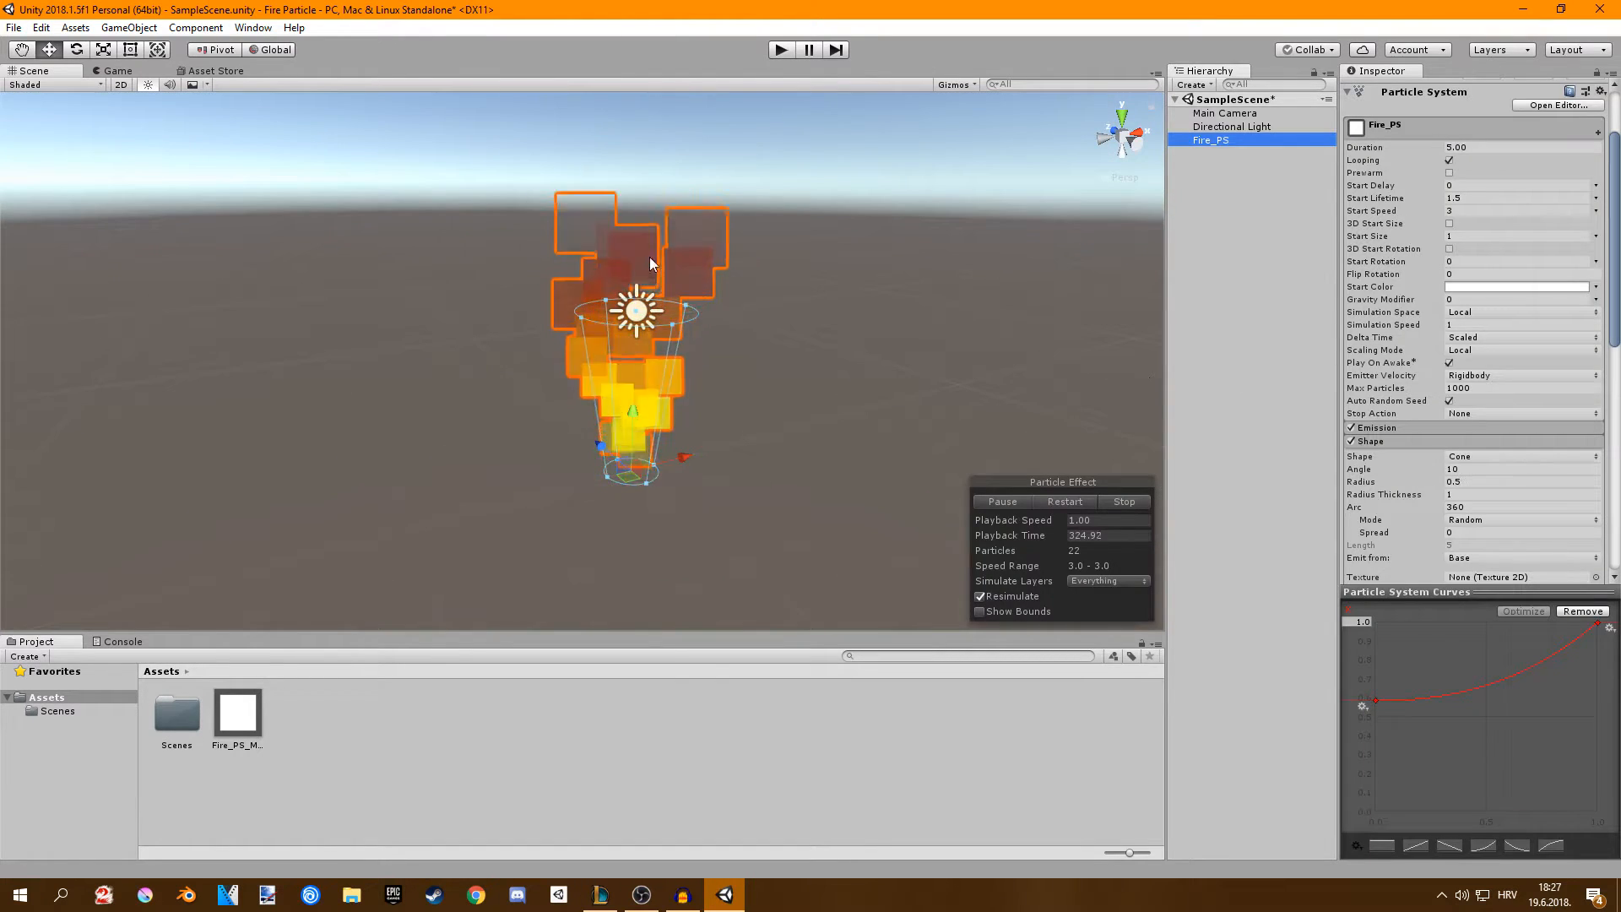
{"action": "left_click", "coordinate": [1210, 141]}
{"action": "left_click", "coordinate": [1215, 150]}
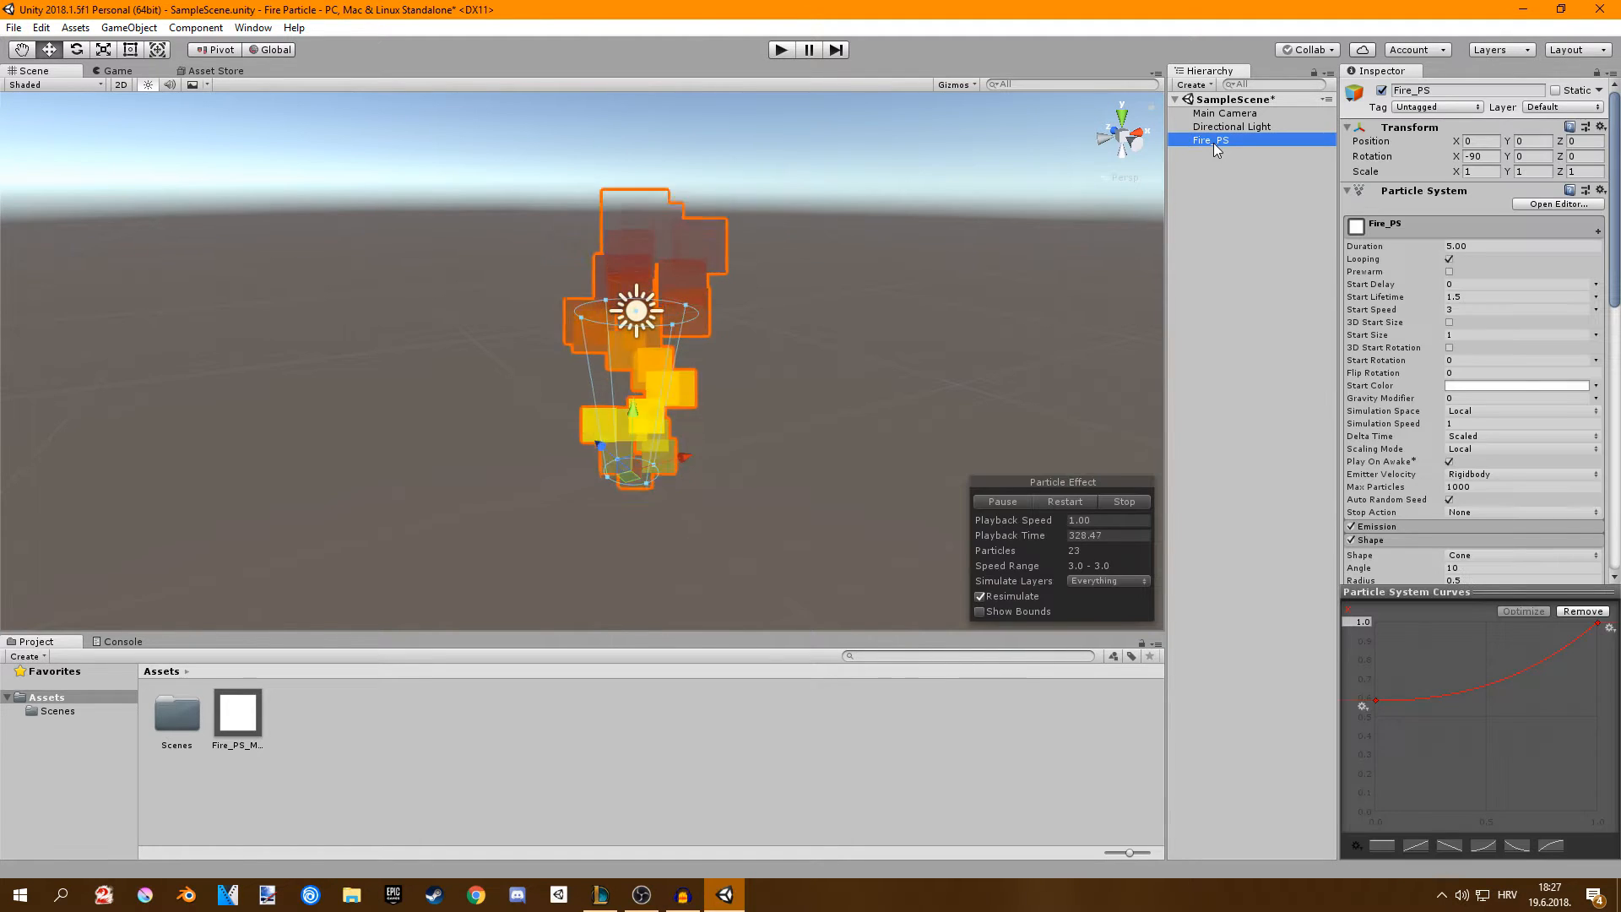
Duplicate Fire_PS with Ctrl+D and rename the copy Fire_Sparks.
{"action": "key", "text": "ctrl+d"}
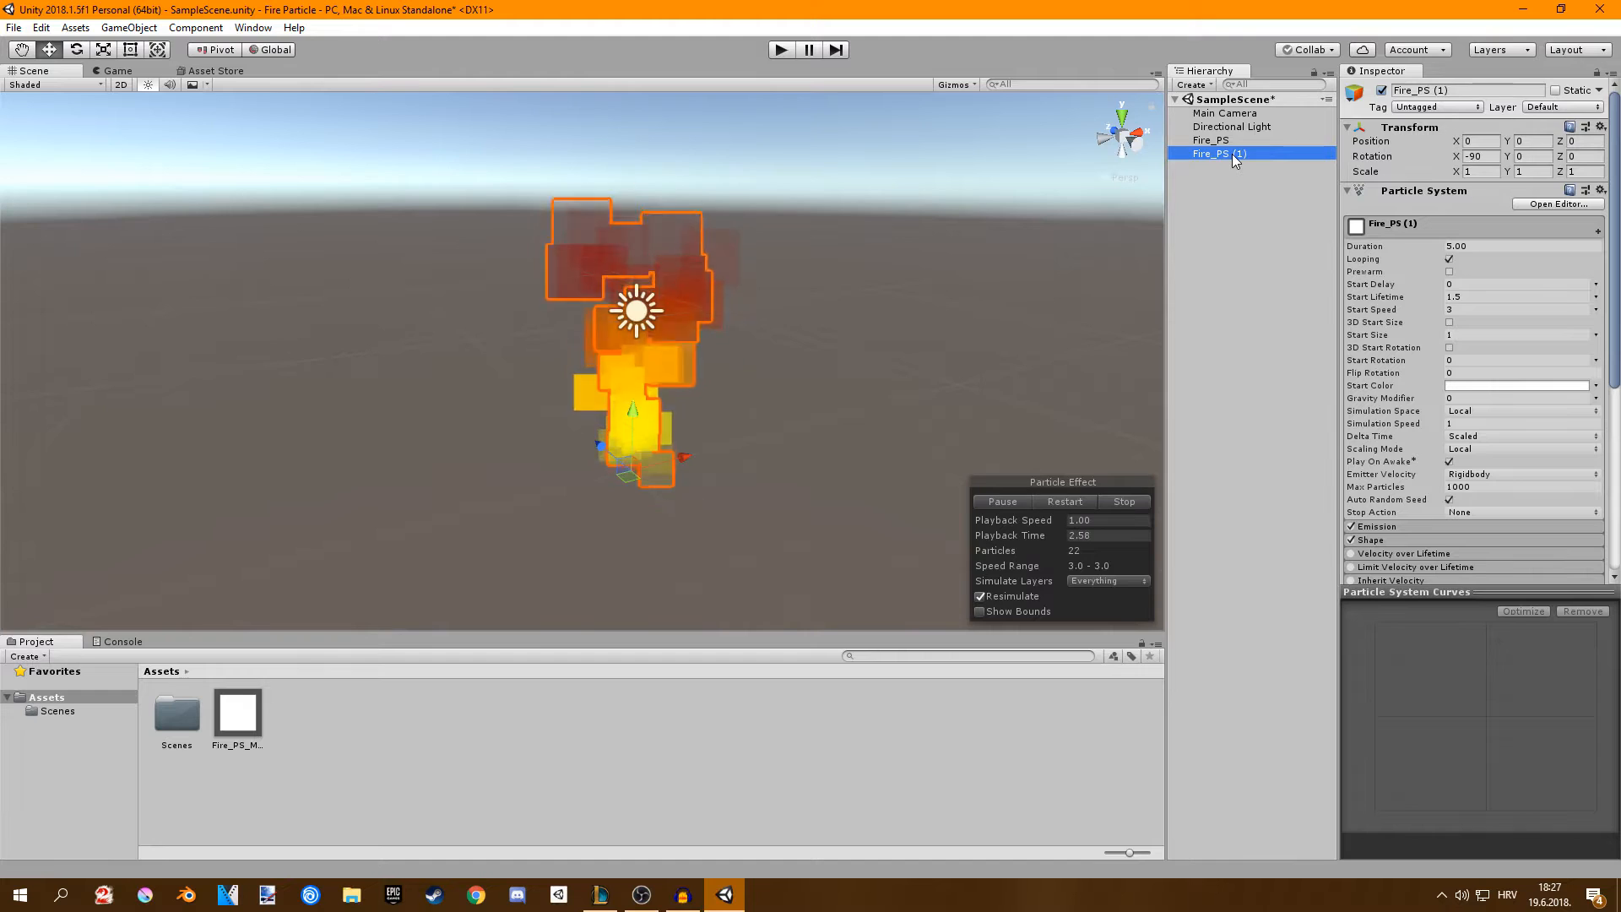
{"action": "left_click", "coordinate": [1233, 154]}
{"action": "type", "text": "Fire_PS (1"}
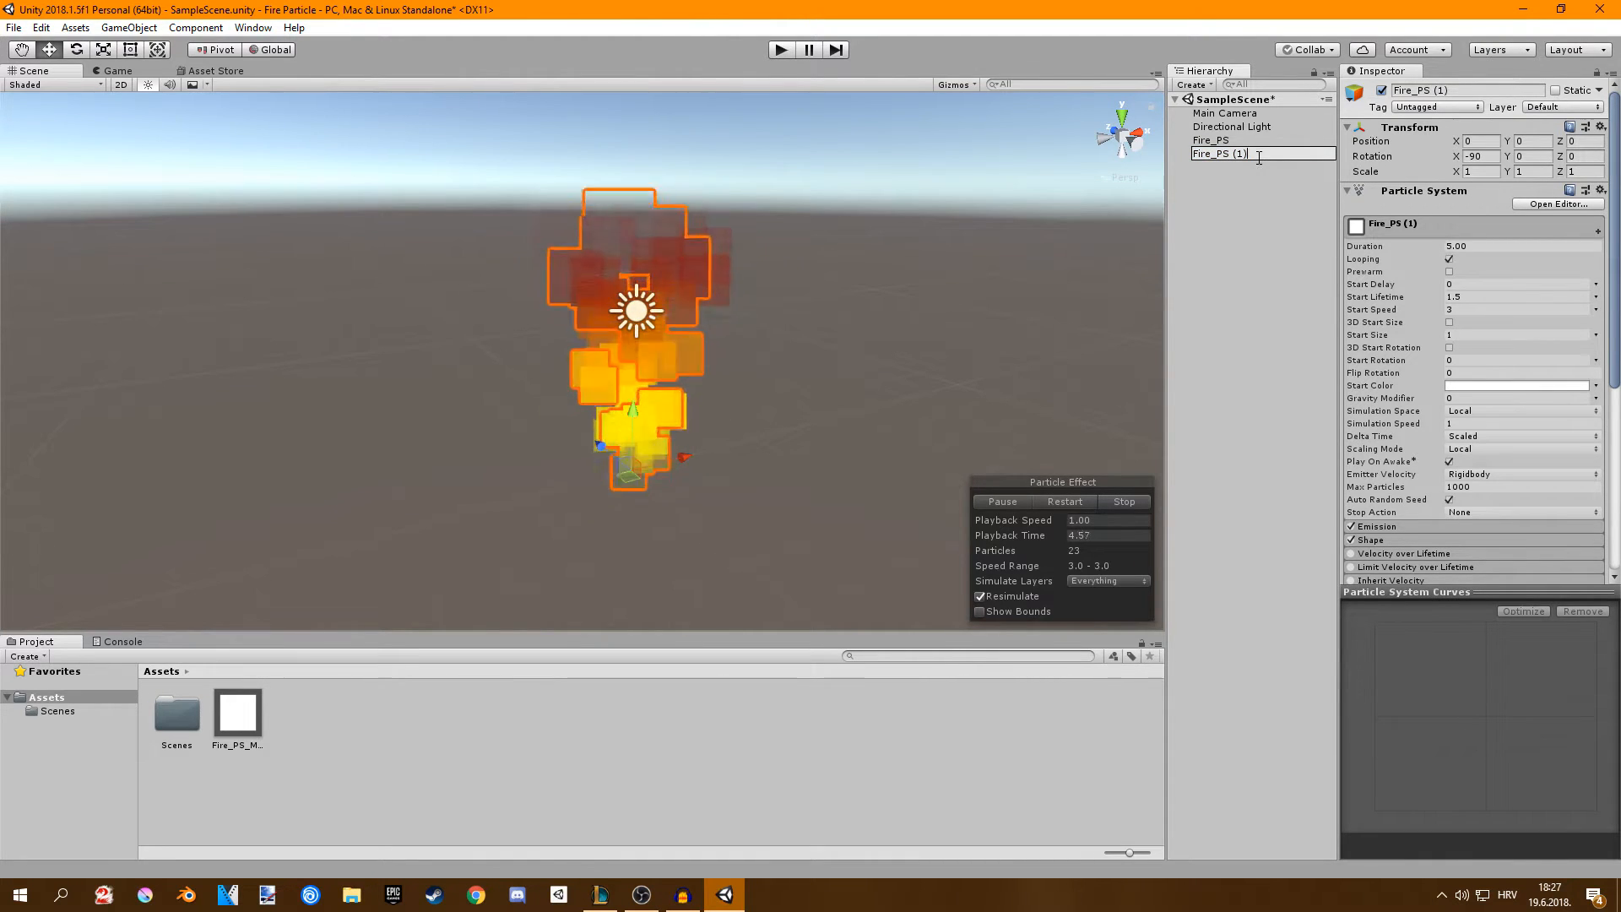
{"action": "key", "text": "BackSpace"}
{"action": "key", "text": "BackSpace"}
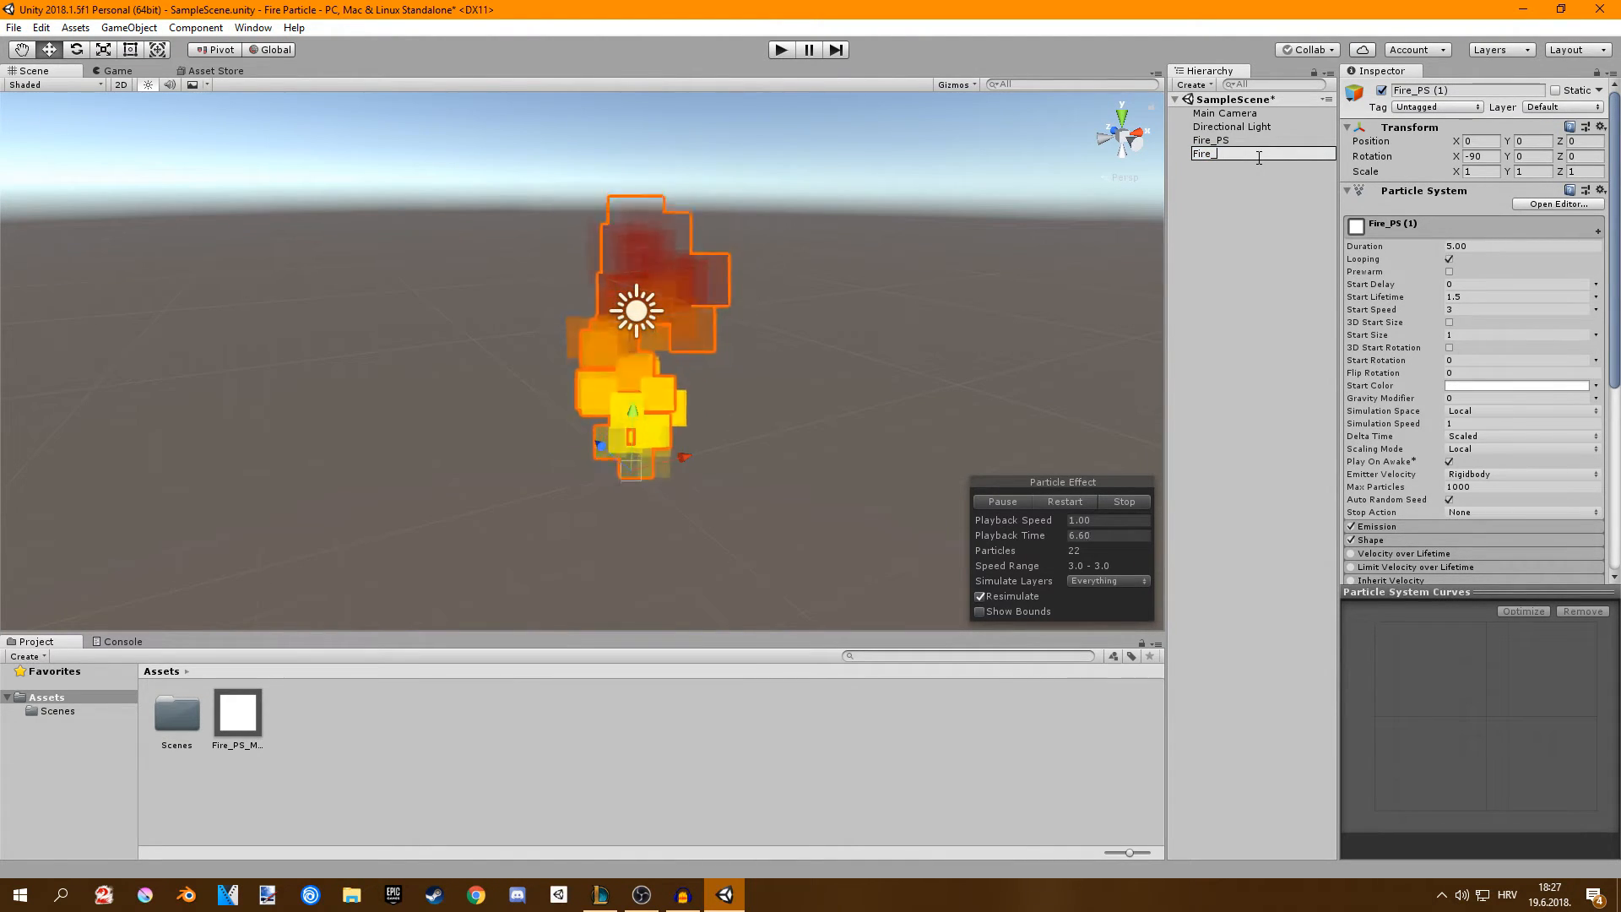
{"action": "type", "text": "Sparks"}
{"action": "key", "text": "Return"}
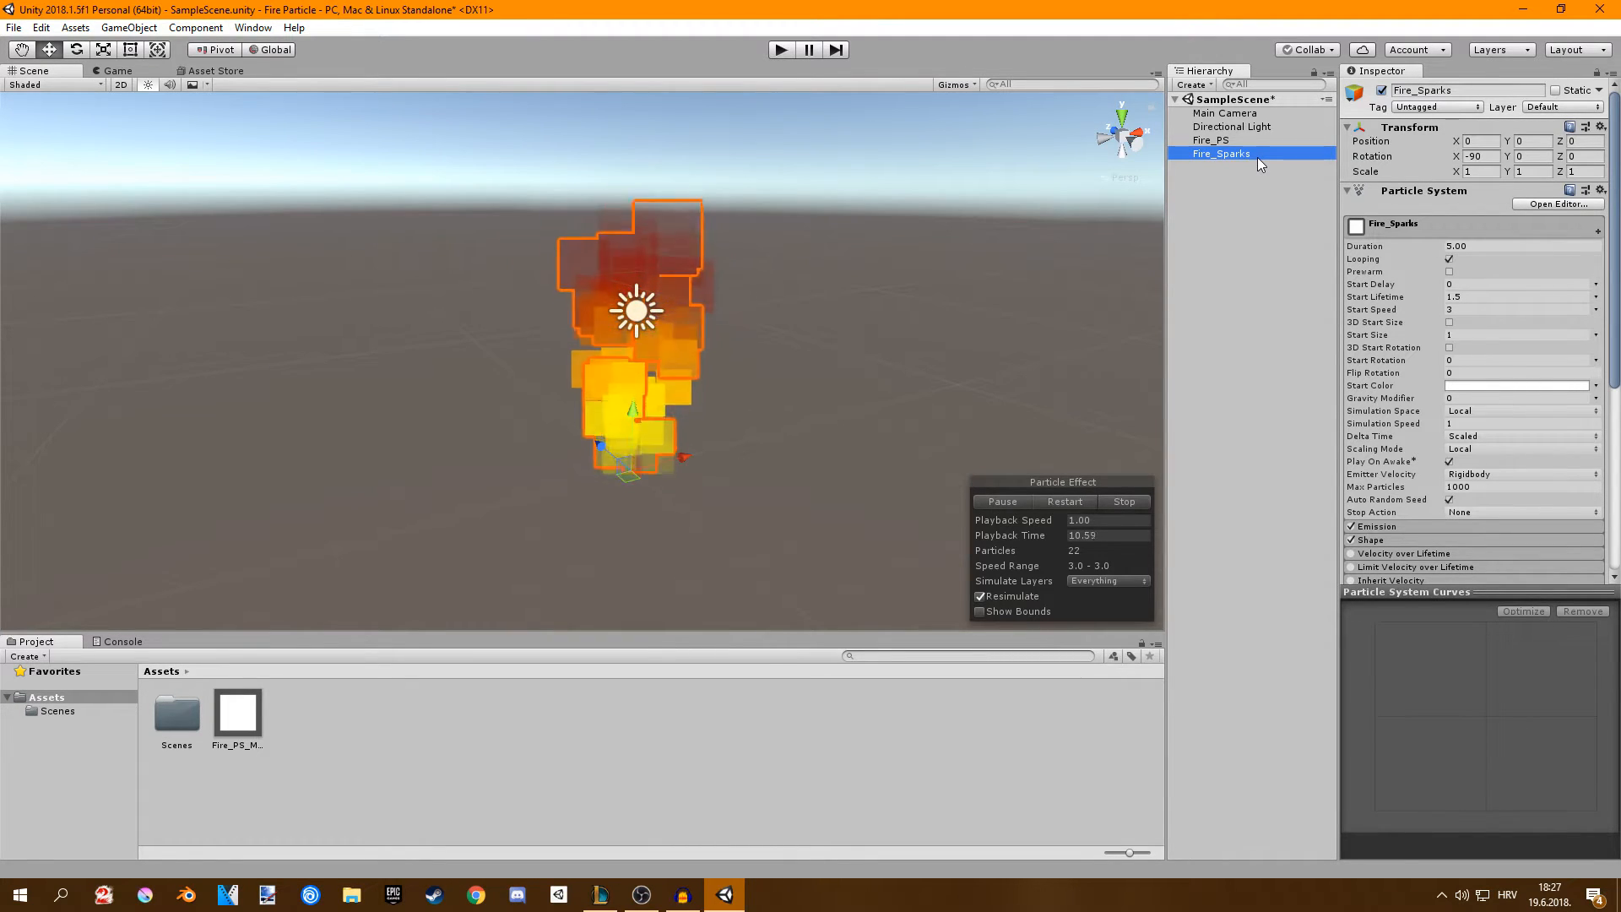
Duplicate Fire_PS_Mat as Fire_Sparks_Mat using the Particles > Additive shader.
{"action": "left_click", "coordinate": [247, 727]}
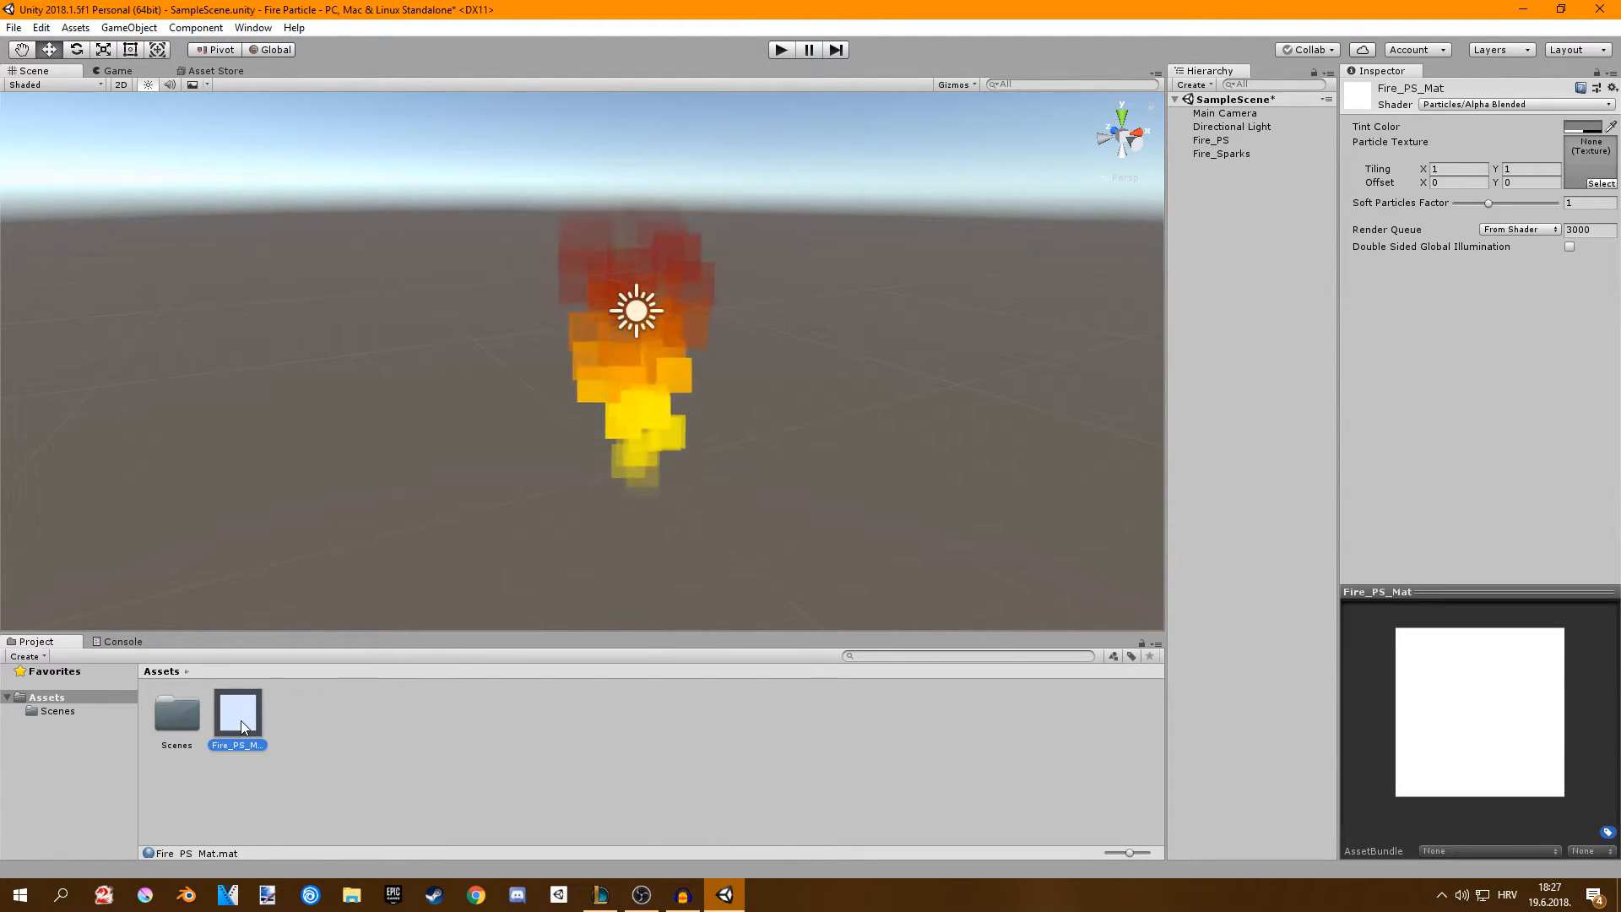
{"action": "key", "text": "ctrl+d"}
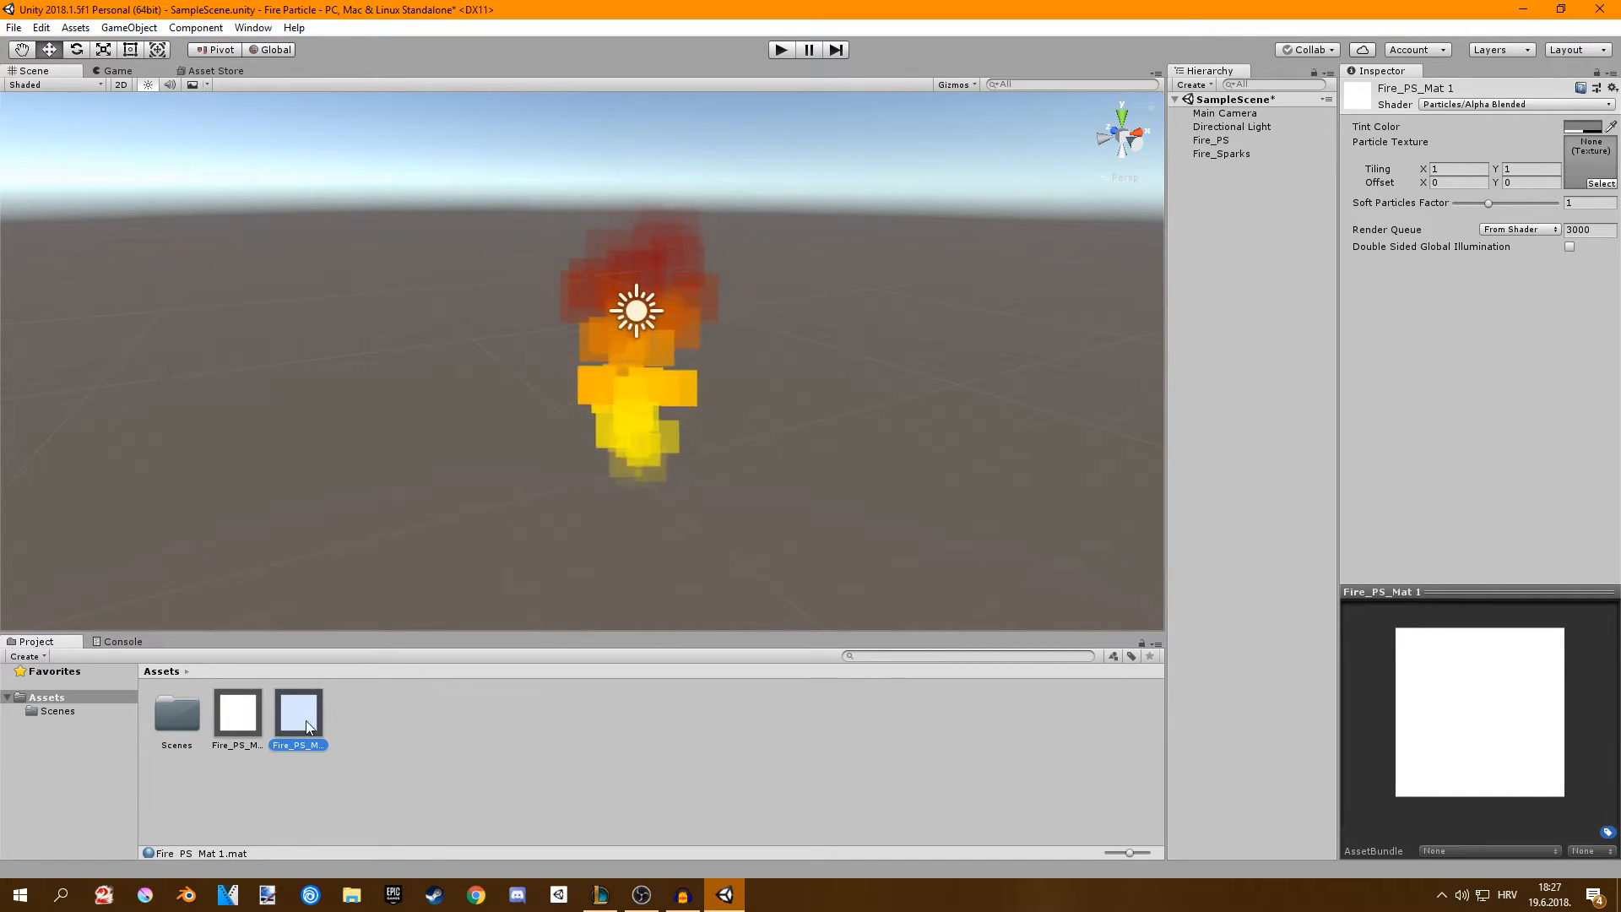
{"action": "left_click", "coordinate": [1442, 105]}
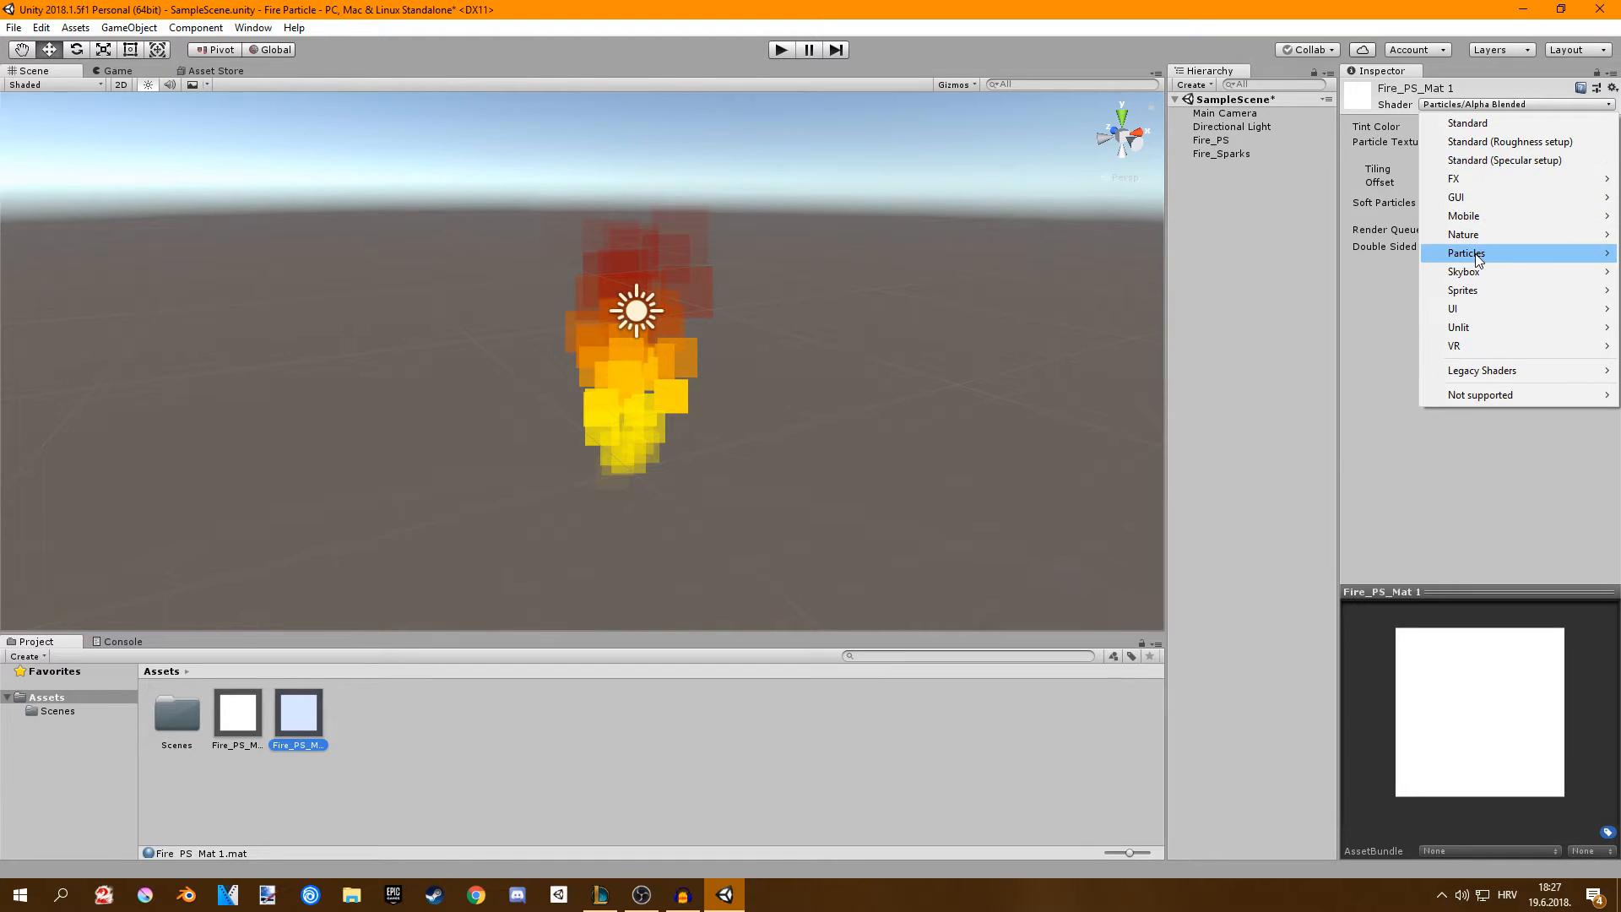
{"action": "mouse_move", "coordinate": [1467, 255]}
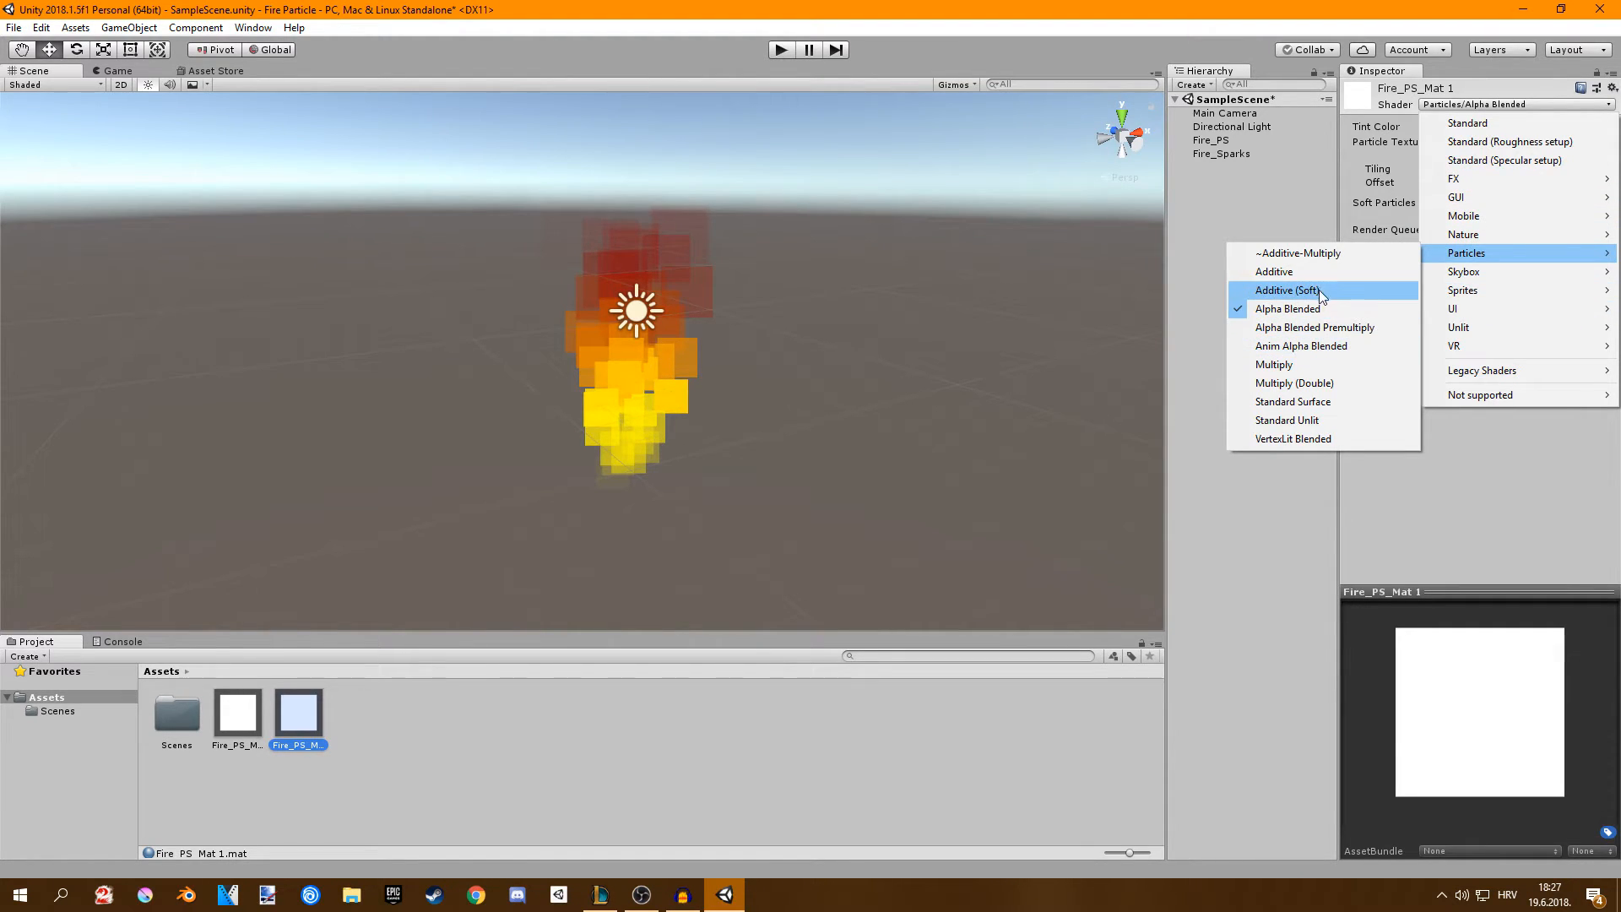
{"action": "left_click", "coordinate": [1310, 282]}
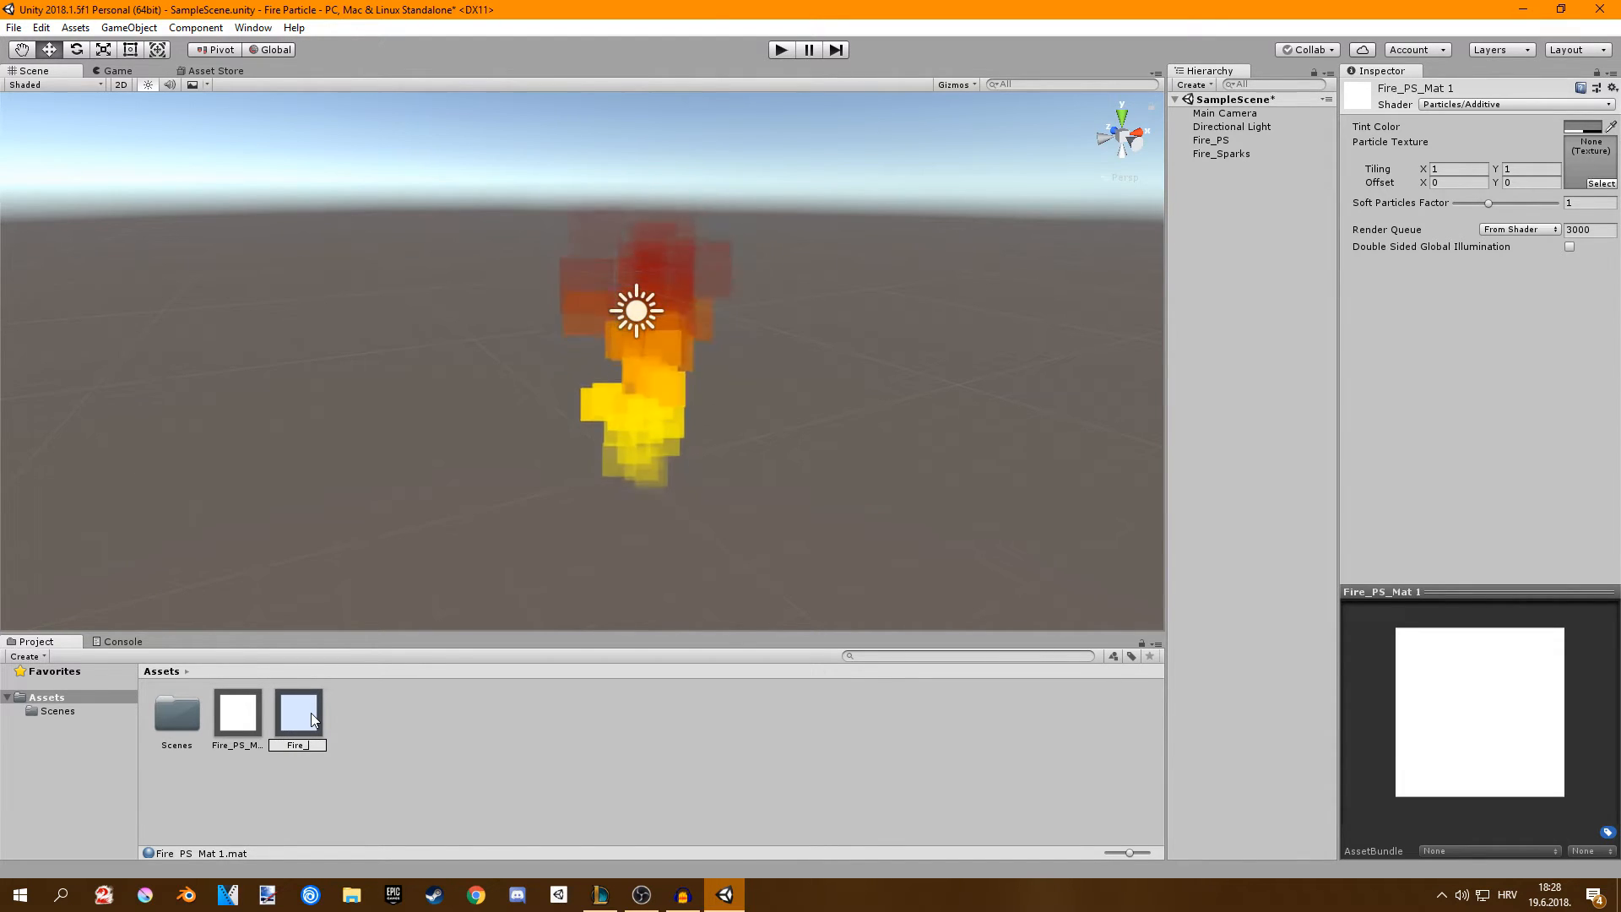
{"action": "type", "text": "SParks_Mat"}
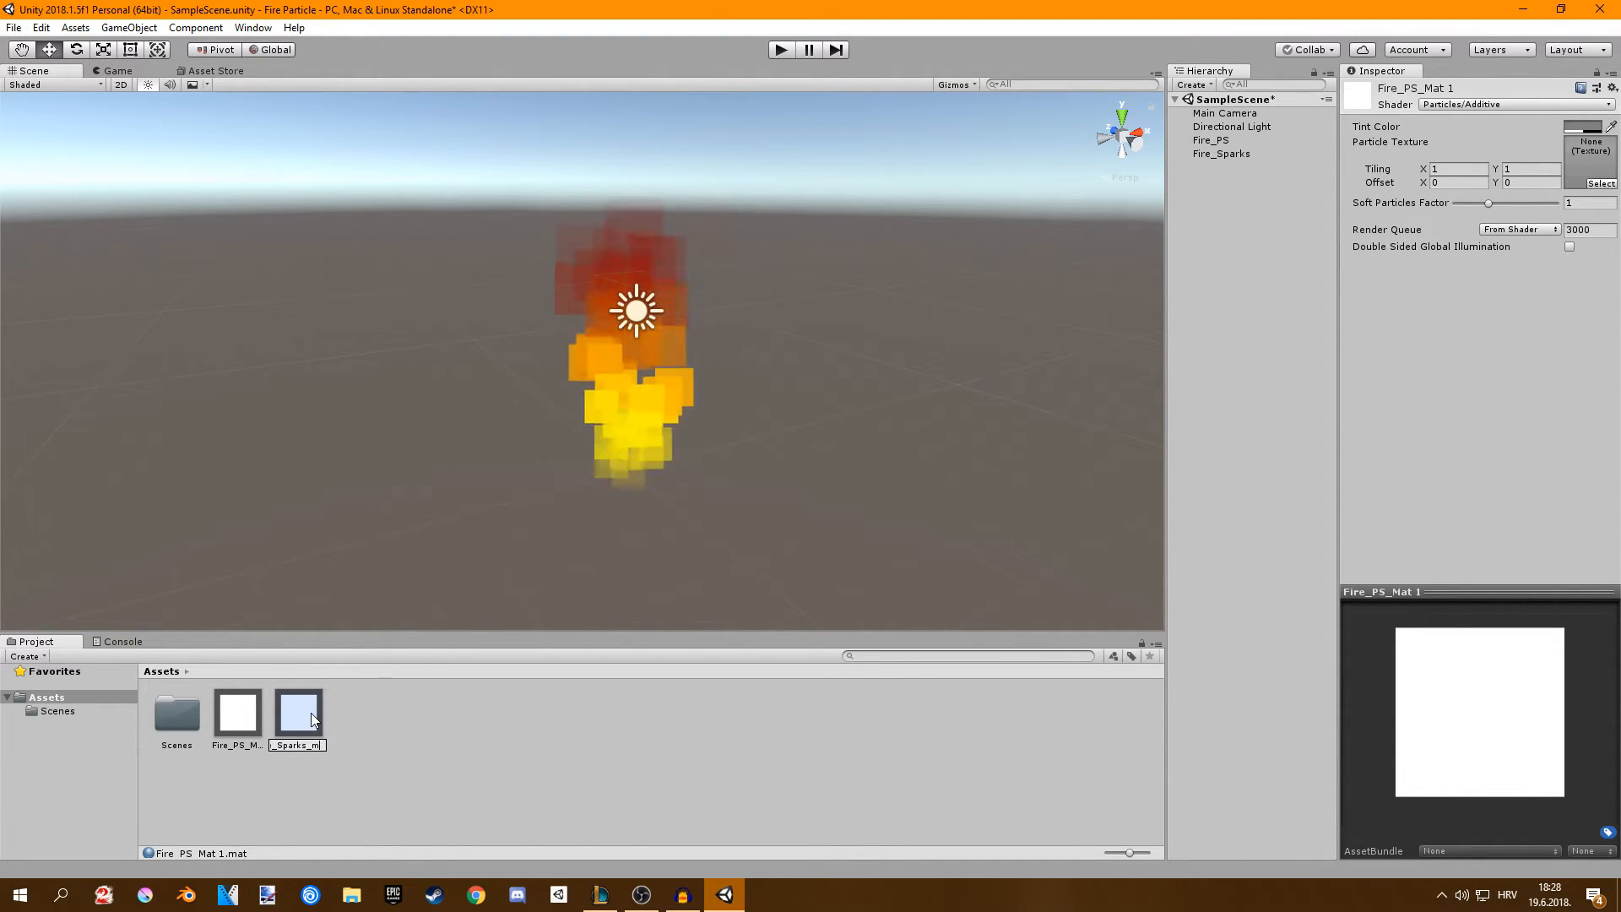
{"action": "key", "text": "Return"}
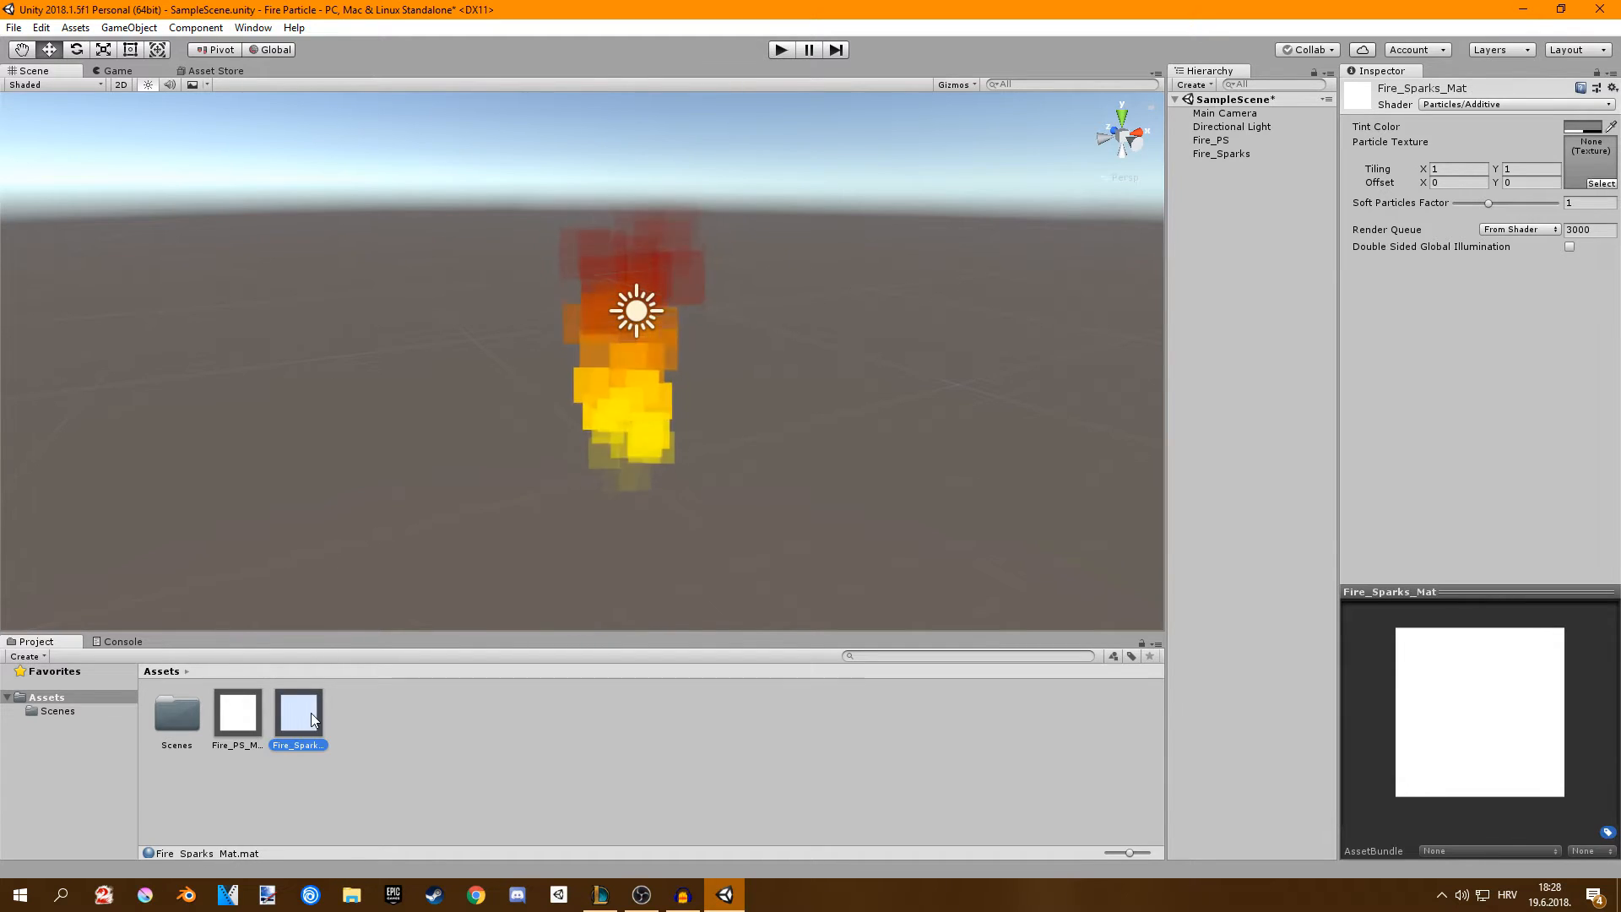
Assign Fire_Sparks_Mat to the Material slot of Fire_Sparks' Renderer module.
{"action": "left_click", "coordinate": [1224, 153]}
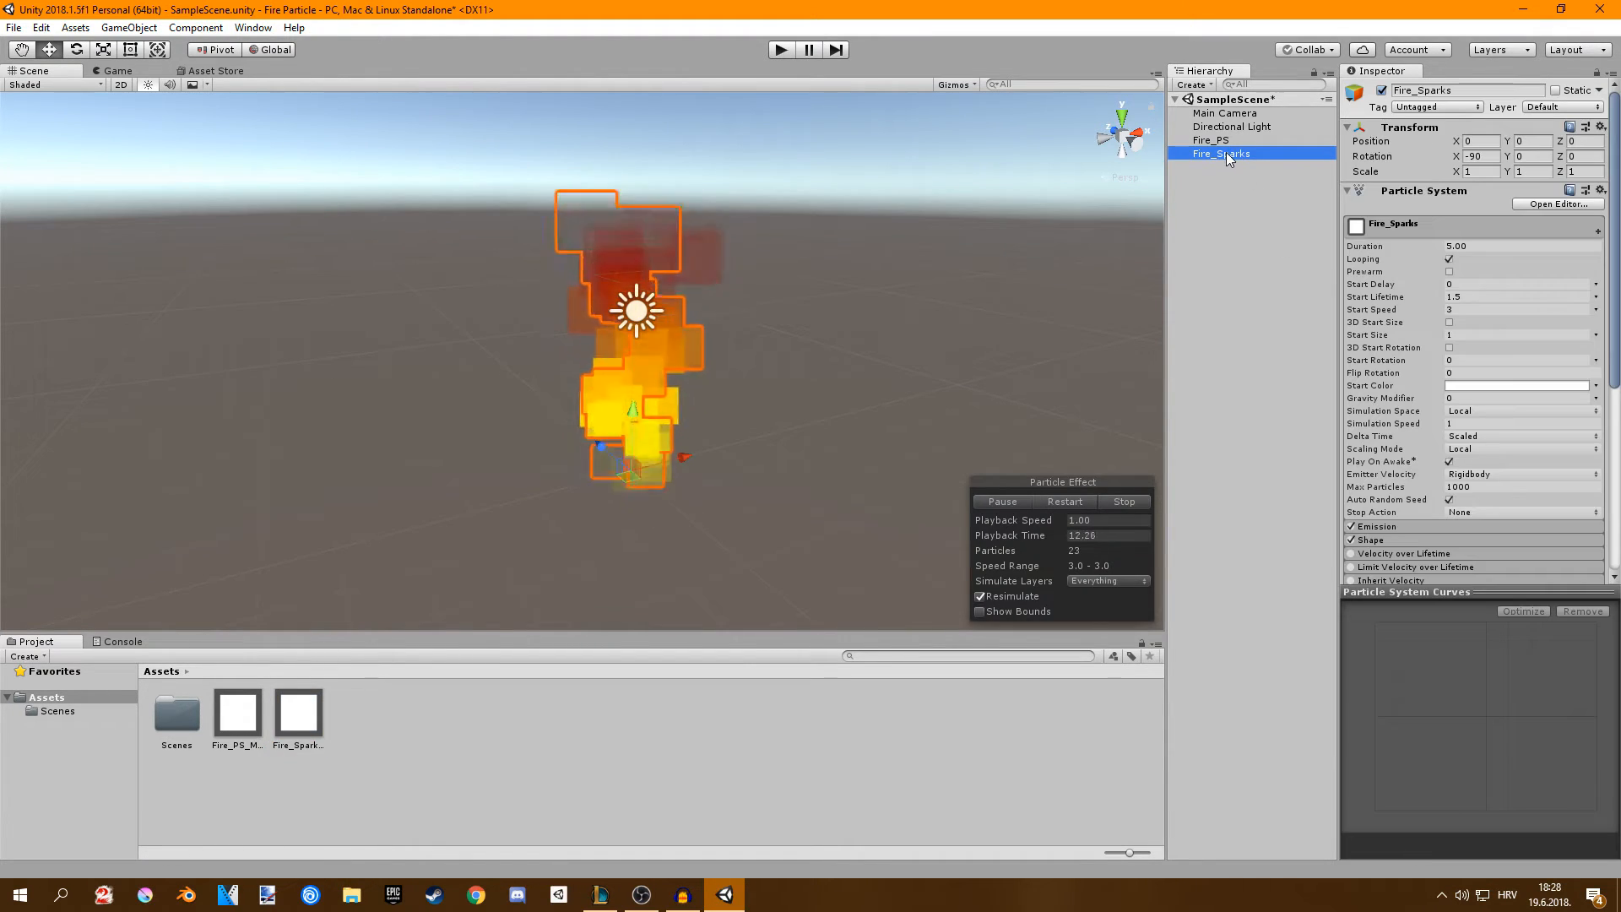
{"action": "scroll", "coordinate": [1383, 358], "scroll_direction": "down", "scroll_amount": 5}
{"action": "scroll", "coordinate": [1392, 457], "scroll_direction": "down", "scroll_amount": 5}
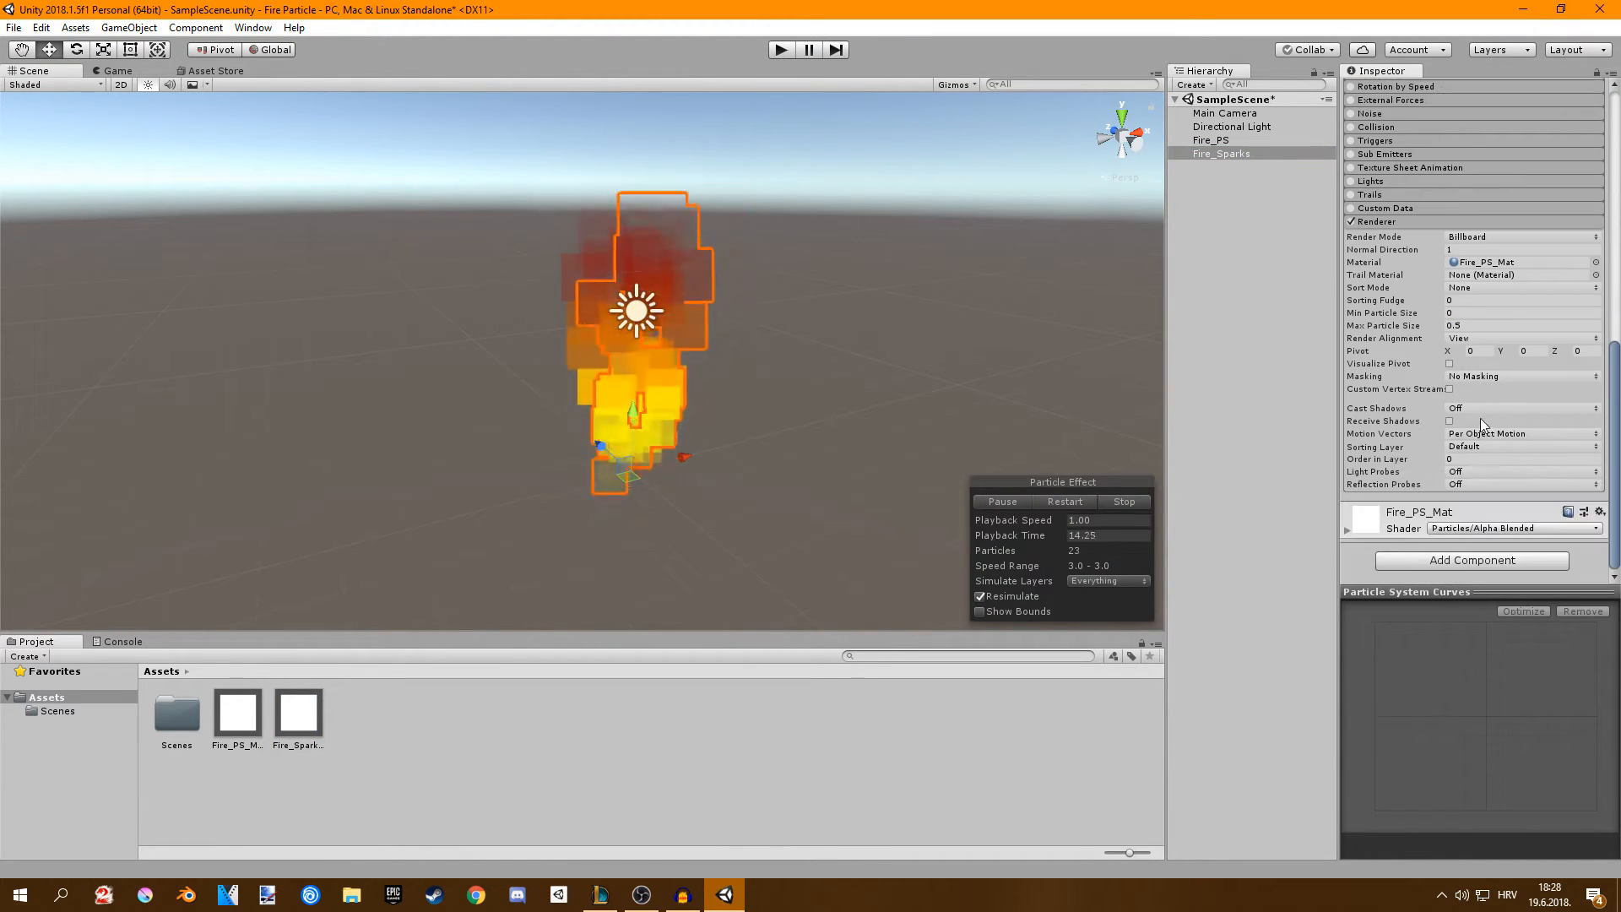
{"action": "left_click_drag", "start_coordinate": [316, 711], "coordinate": [1489, 264]}
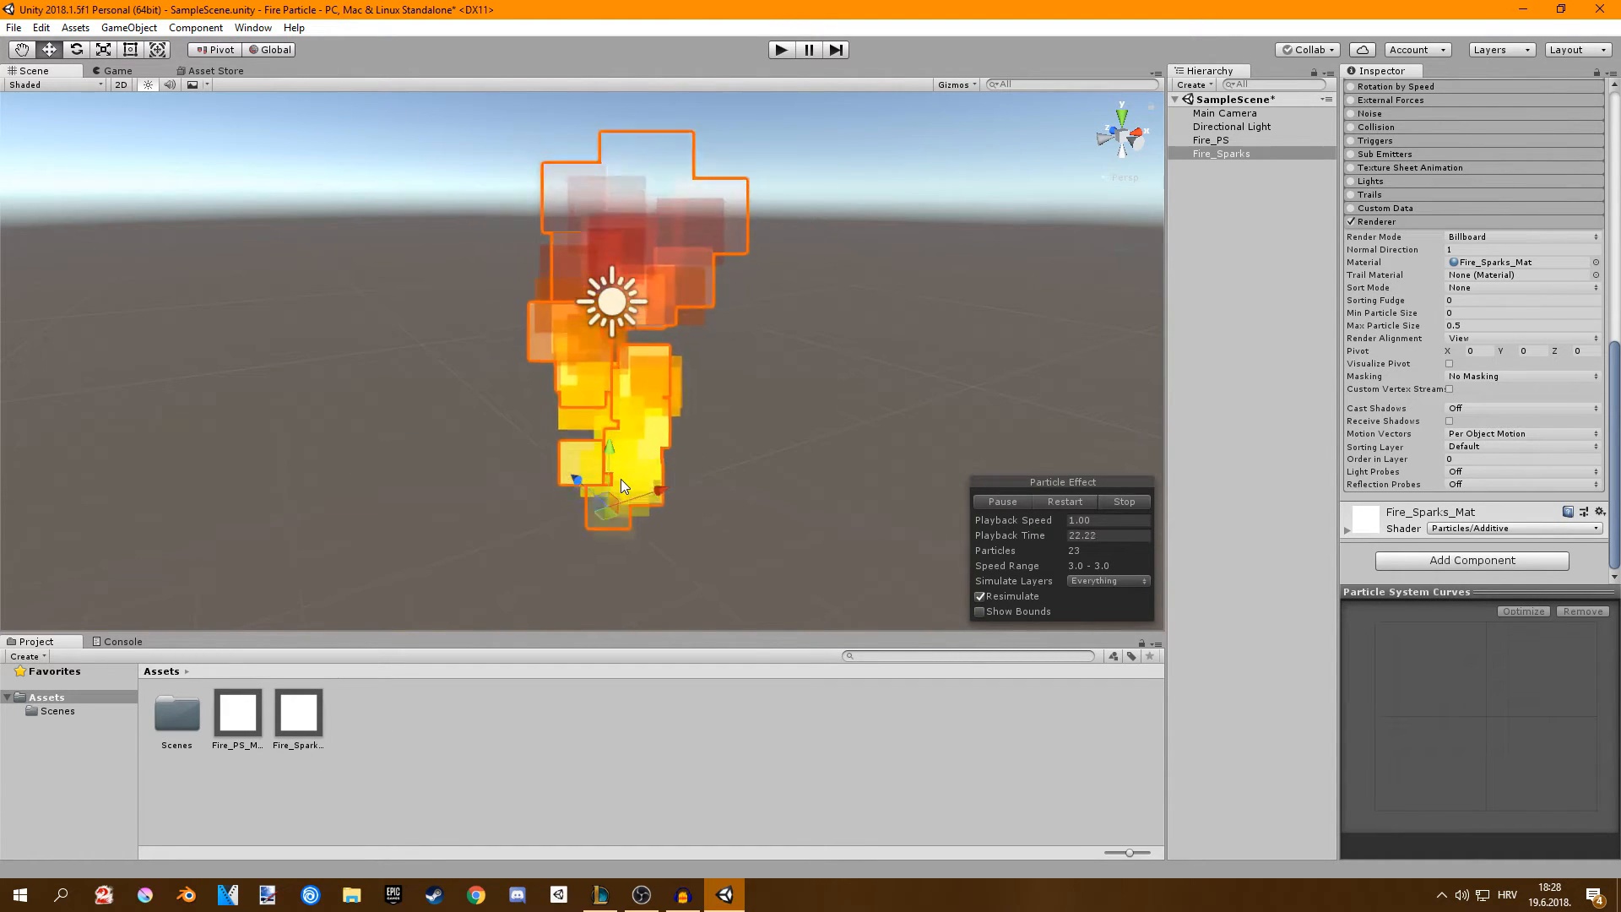
Parent Fire_Sparks under Fire_PS and set its Emission Rate over Time to 10.
{"action": "left_click", "coordinate": [577, 306]}
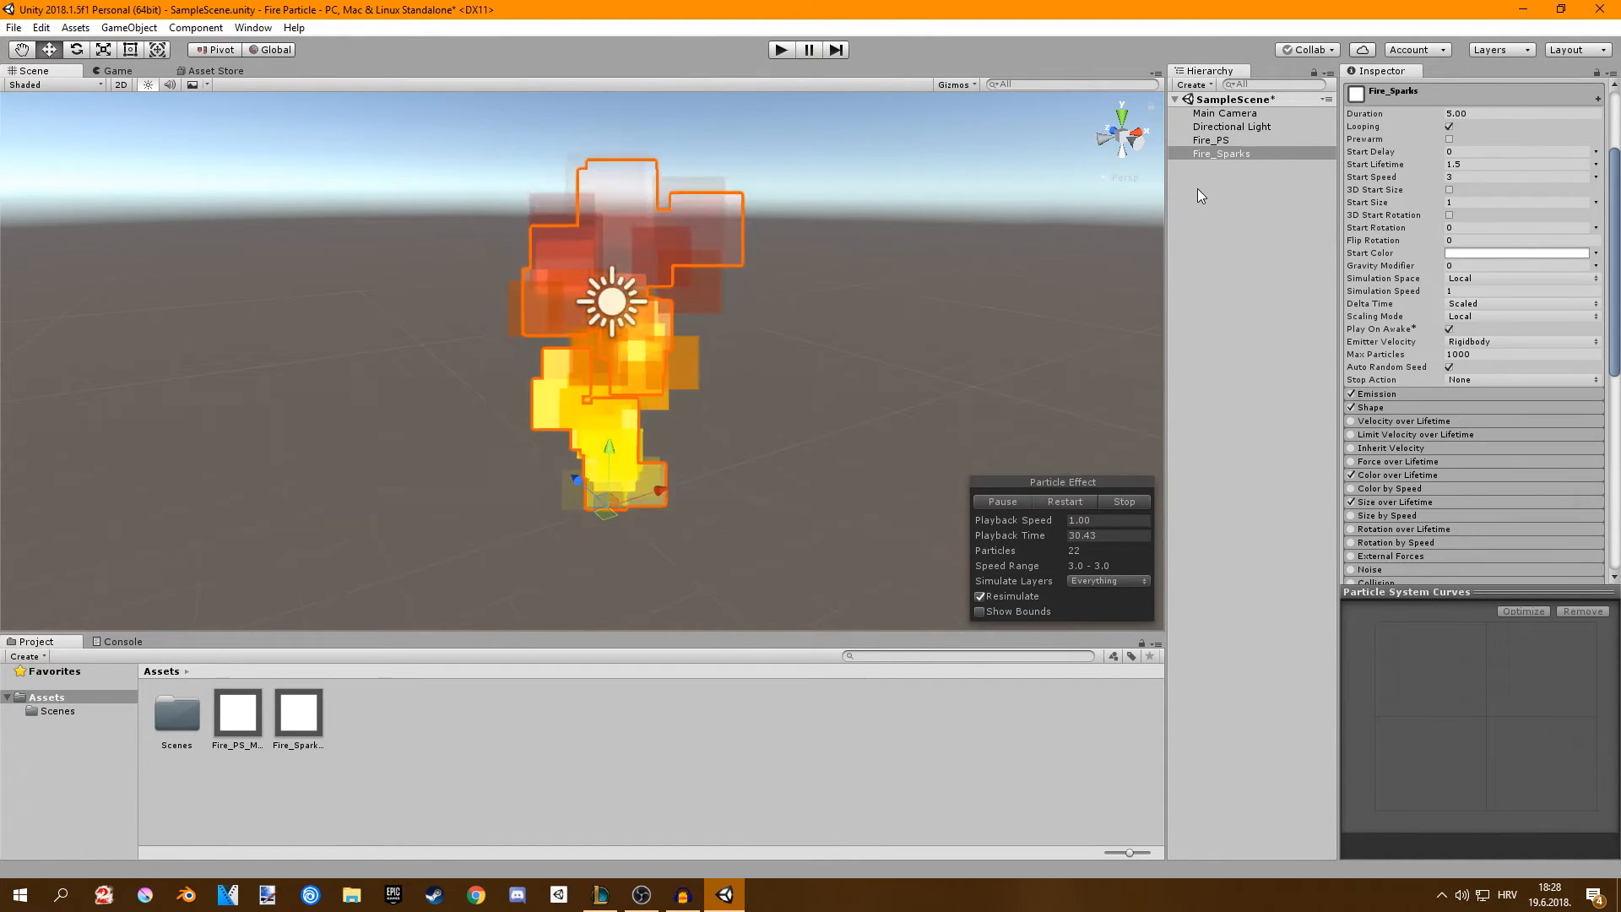
{"action": "left_click_drag", "start_coordinate": [1212, 154], "coordinate": [1221, 143]}
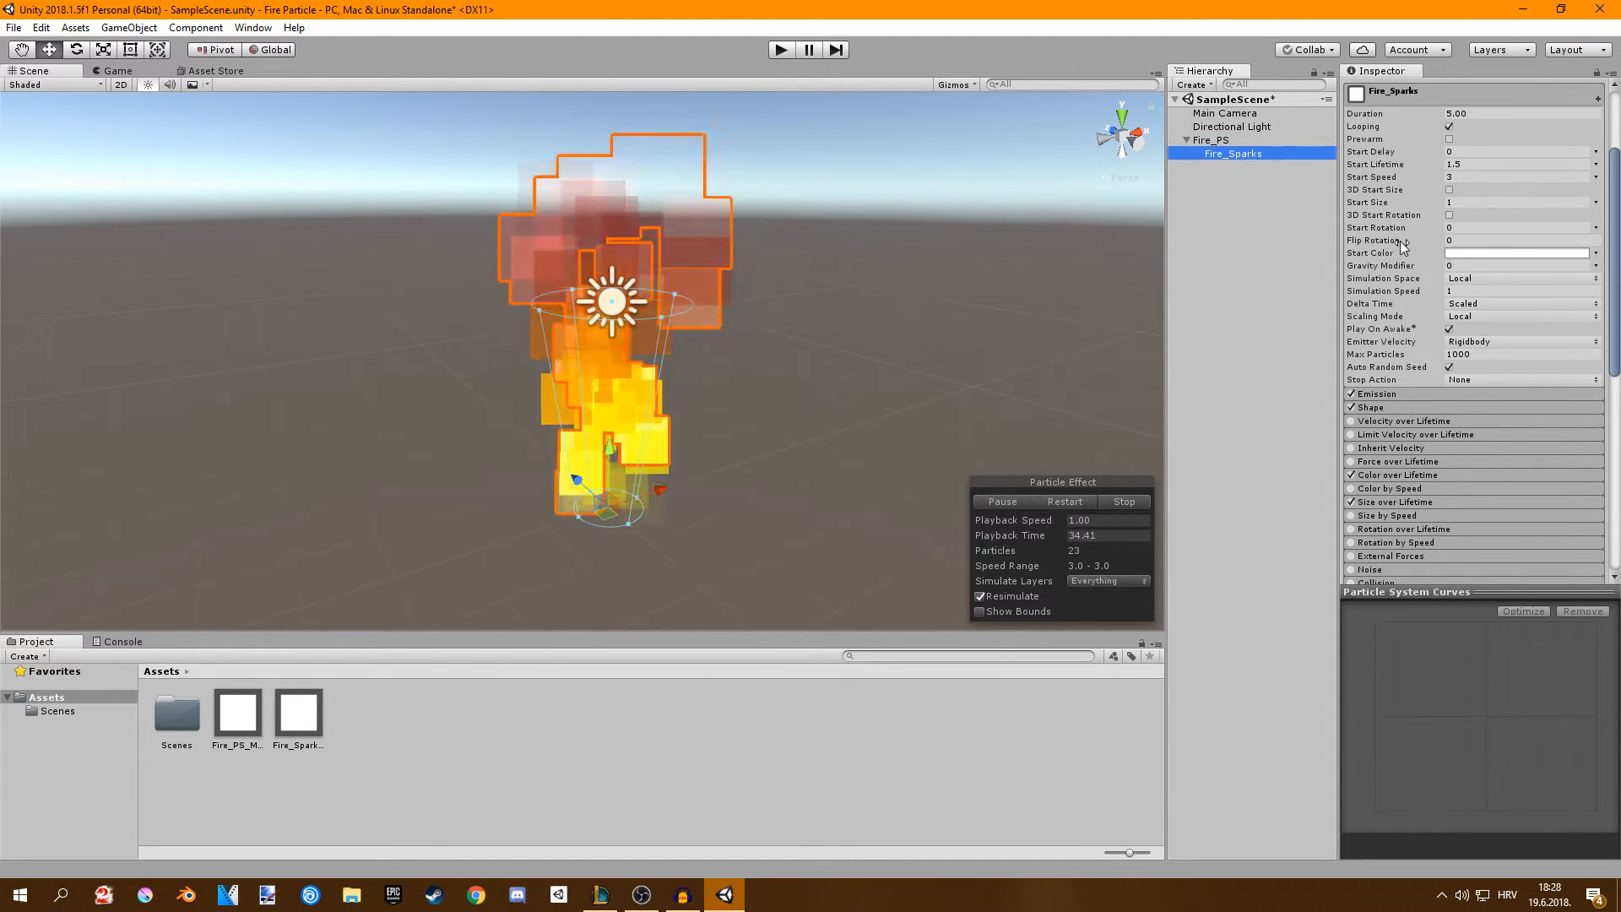
{"action": "left_click", "coordinate": [1248, 154]}
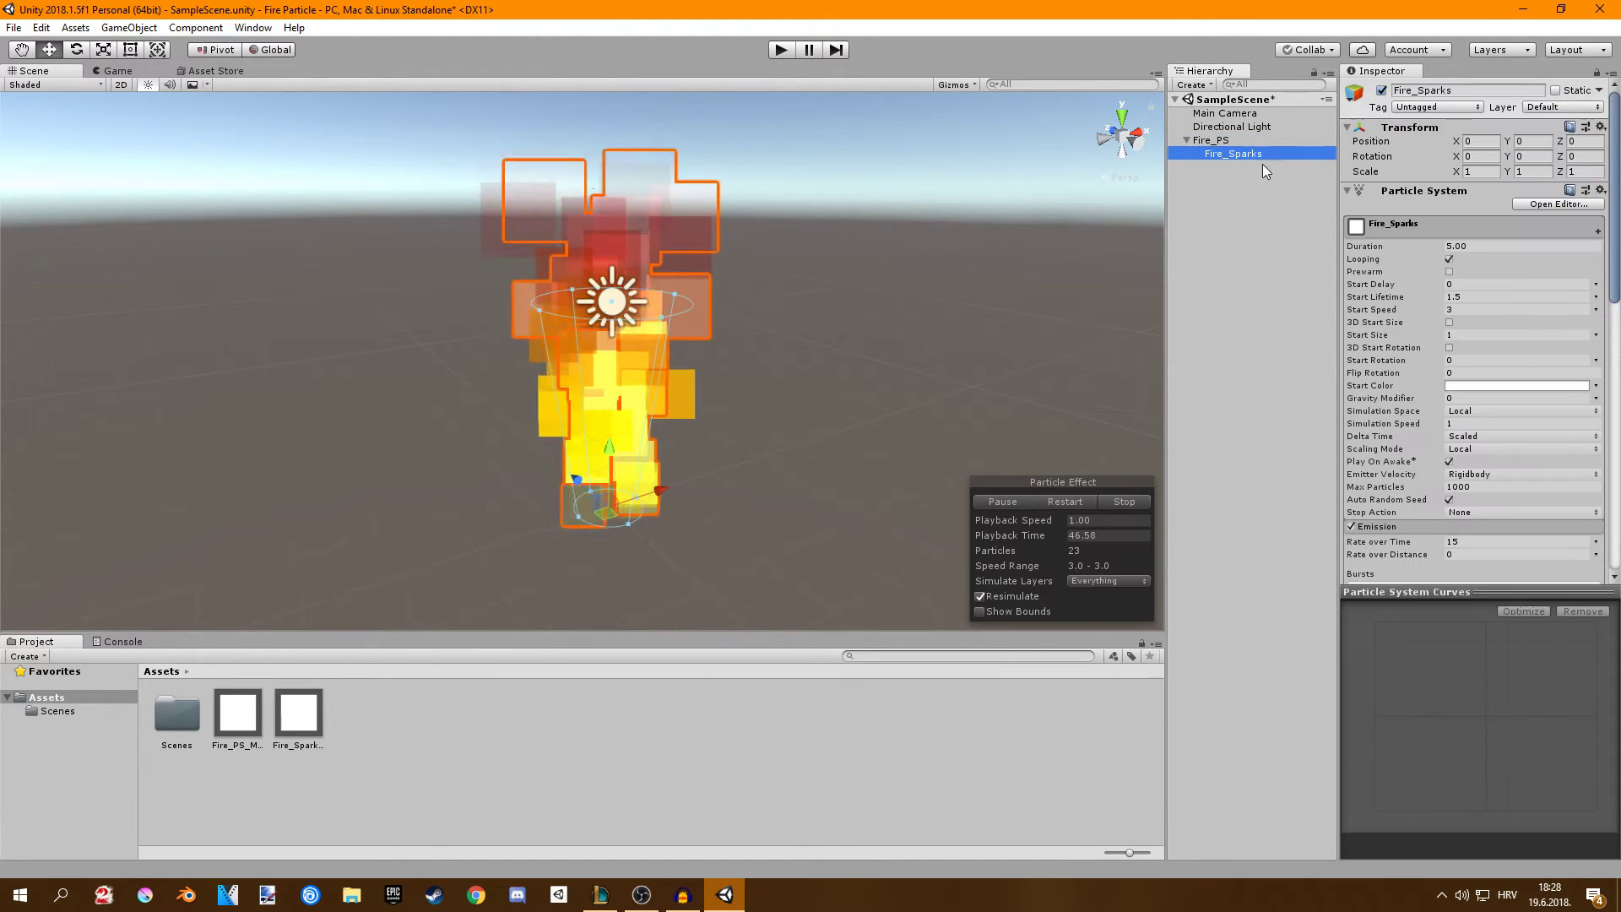
{"action": "left_click", "coordinate": [1459, 543]}
{"action": "type", "text": "10"}
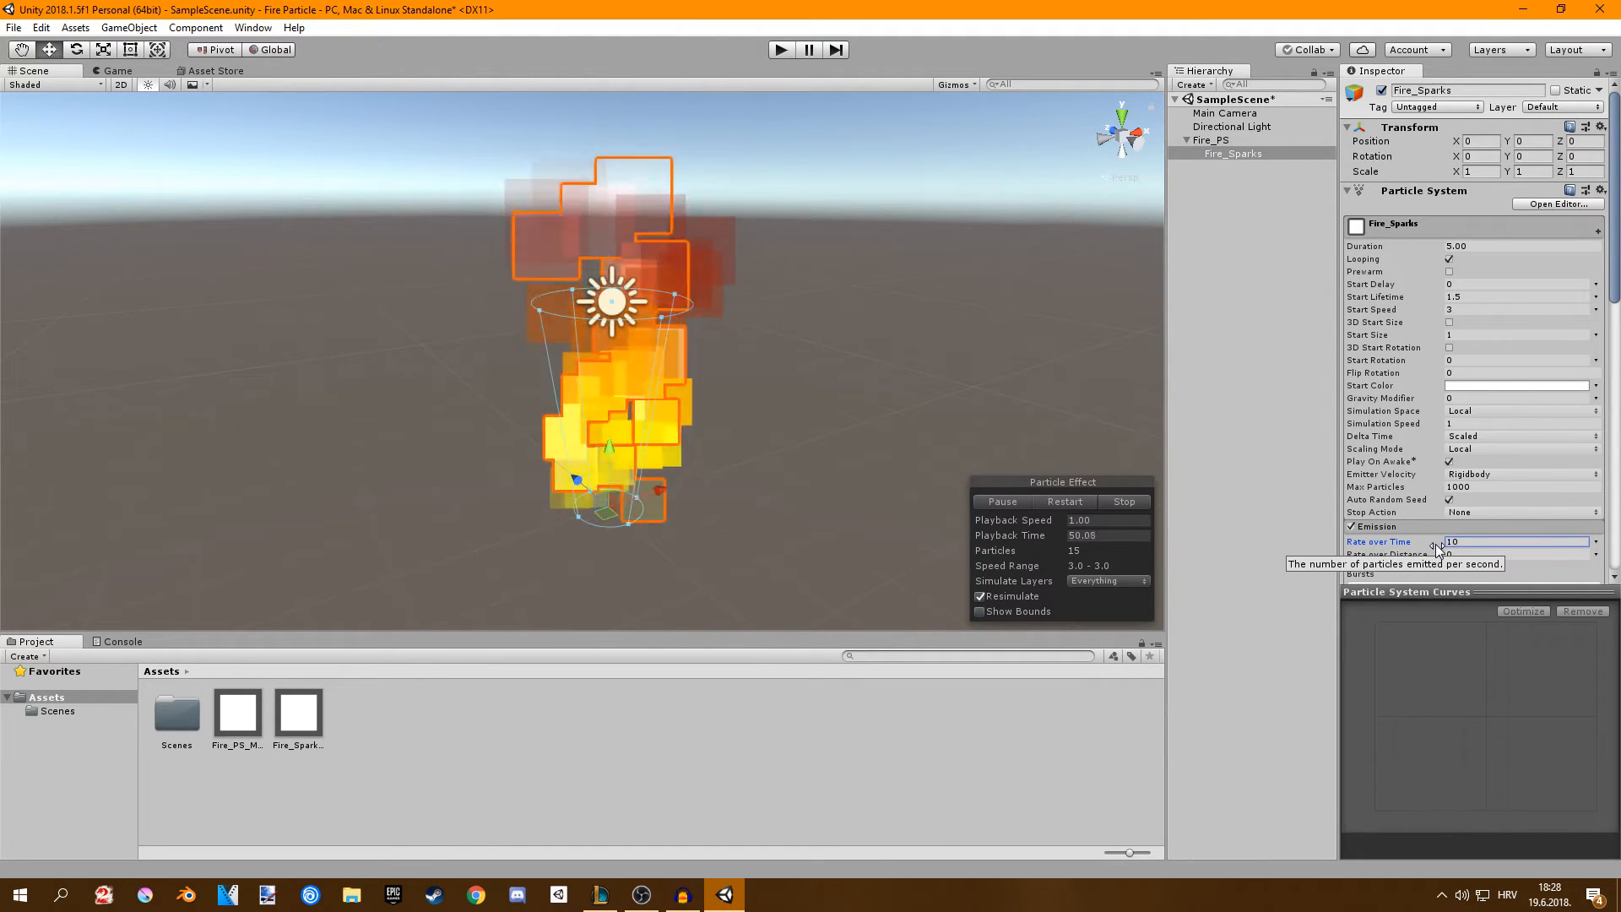
Set the sparks' Start Speed to 4 and inspect the tiny sparks among the fire squares.
{"action": "left_click", "coordinate": [1460, 312]}
{"action": "type", "text": "4"}
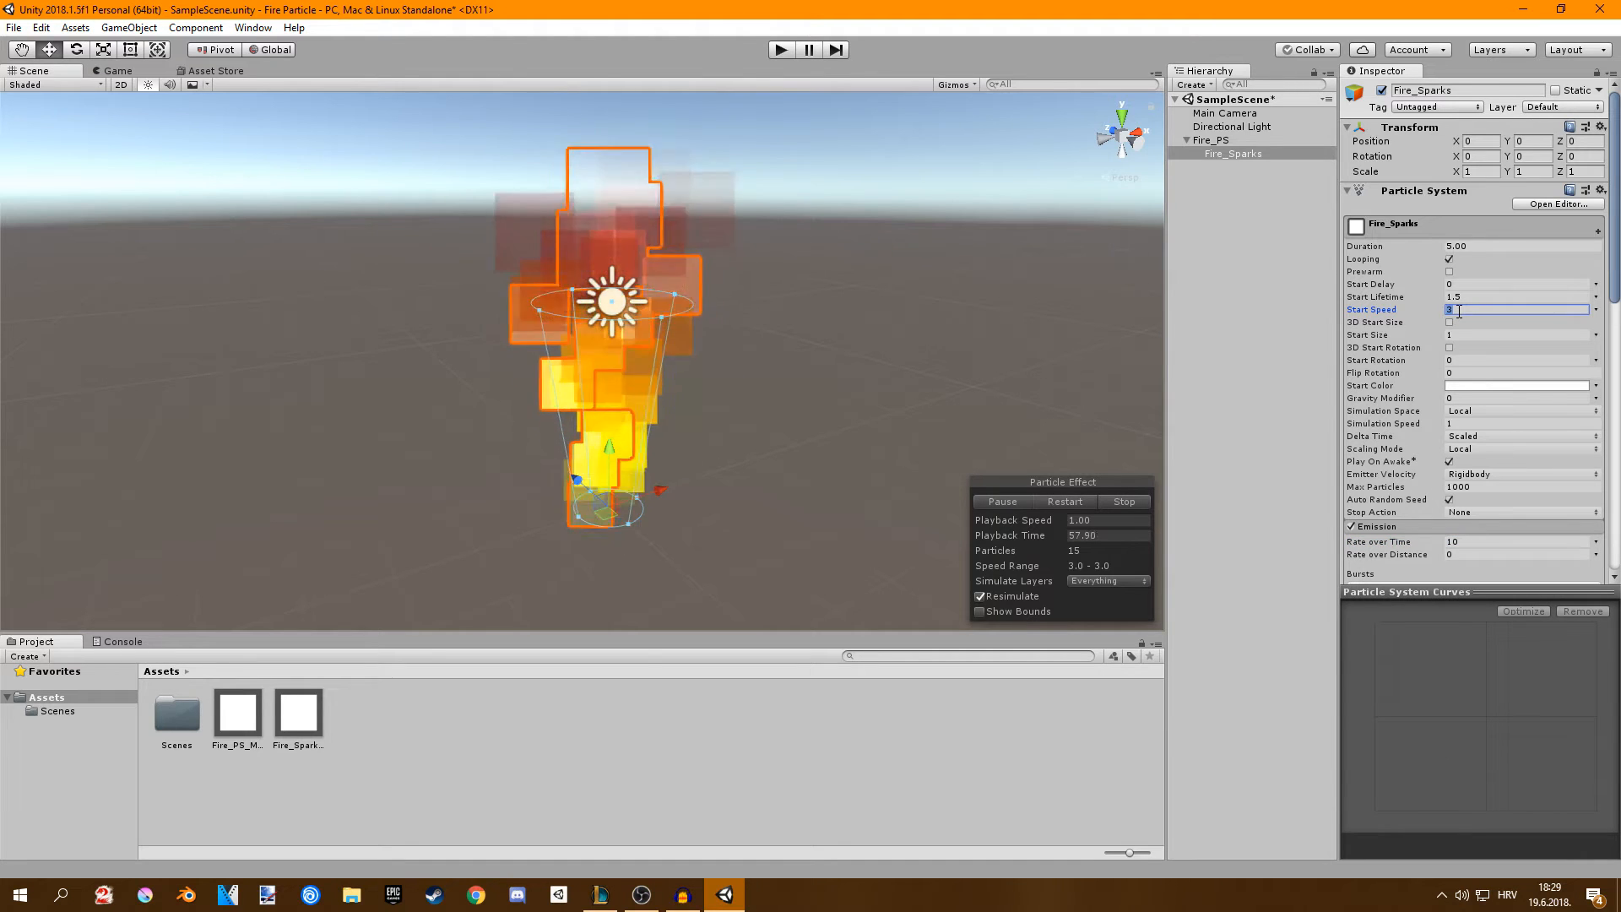
{"action": "type", "text": "0.2"}
{"action": "key", "text": "Return"}
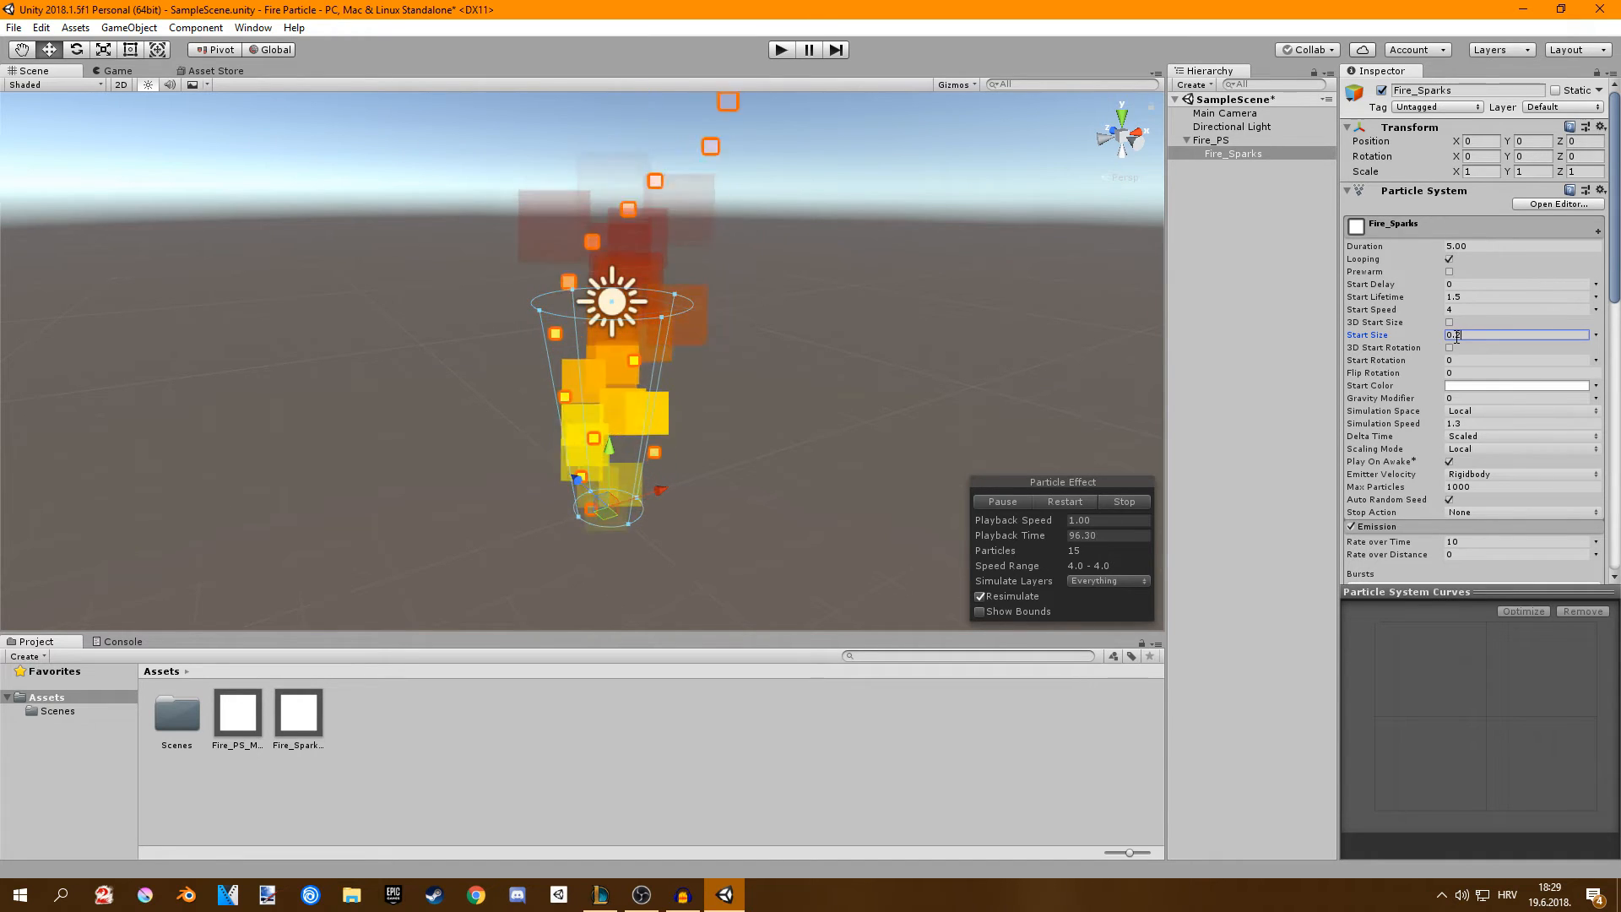
{"action": "left_click", "coordinate": [1129, 283]}
{"action": "mouse_move", "coordinate": [1129, 282]}
{"action": "left_mouse_down", "text": "alt"}
{"action": "mouse_move", "coordinate": [728, 232]}
{"action": "mouse_move", "coordinate": [683, 250]}
{"action": "mouse_move", "coordinate": [846, 206]}
{"action": "mouse_move", "coordinate": [884, 222]}
{"action": "mouse_move", "coordinate": [760, 232]}
{"action": "mouse_move", "coordinate": [824, 208]}
{"action": "left_mouse_up", "text": "alt"}
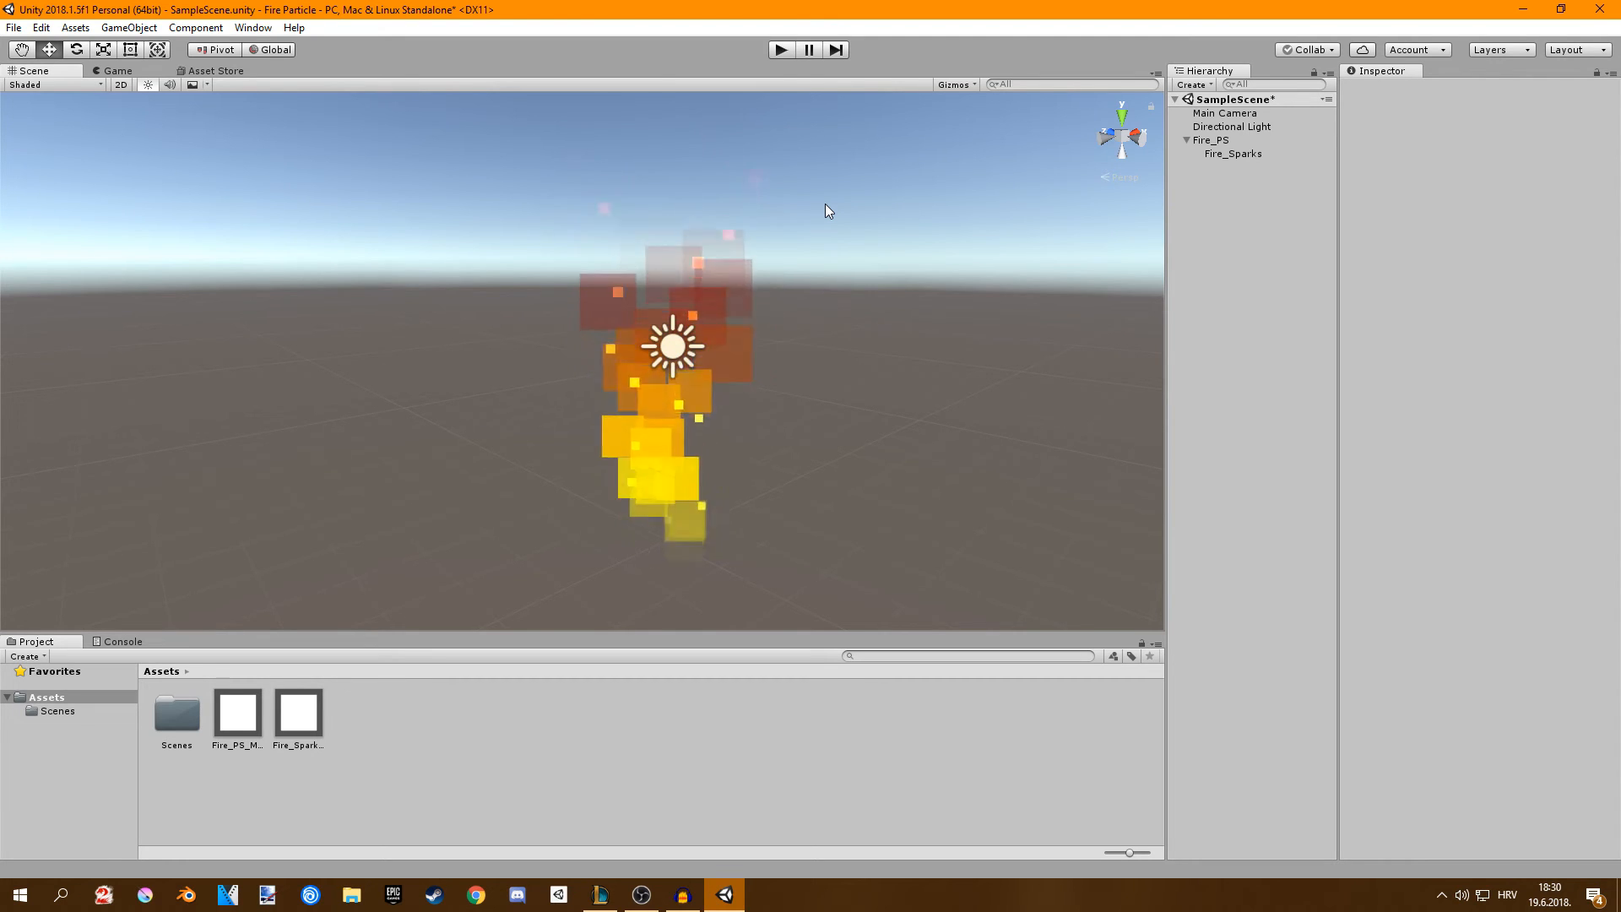
{"action": "mouse_move", "coordinate": [825, 211]}
{"action": "left_mouse_down", "text": "alt"}
{"action": "mouse_move", "coordinate": [906, 315]}
{"action": "mouse_move", "coordinate": [770, 290]}
{"action": "mouse_move", "coordinate": [1132, 254]}
{"action": "mouse_move", "coordinate": [971, 285]}
{"action": "mouse_move", "coordinate": [873, 275]}
{"action": "left_mouse_up", "text": "alt"}
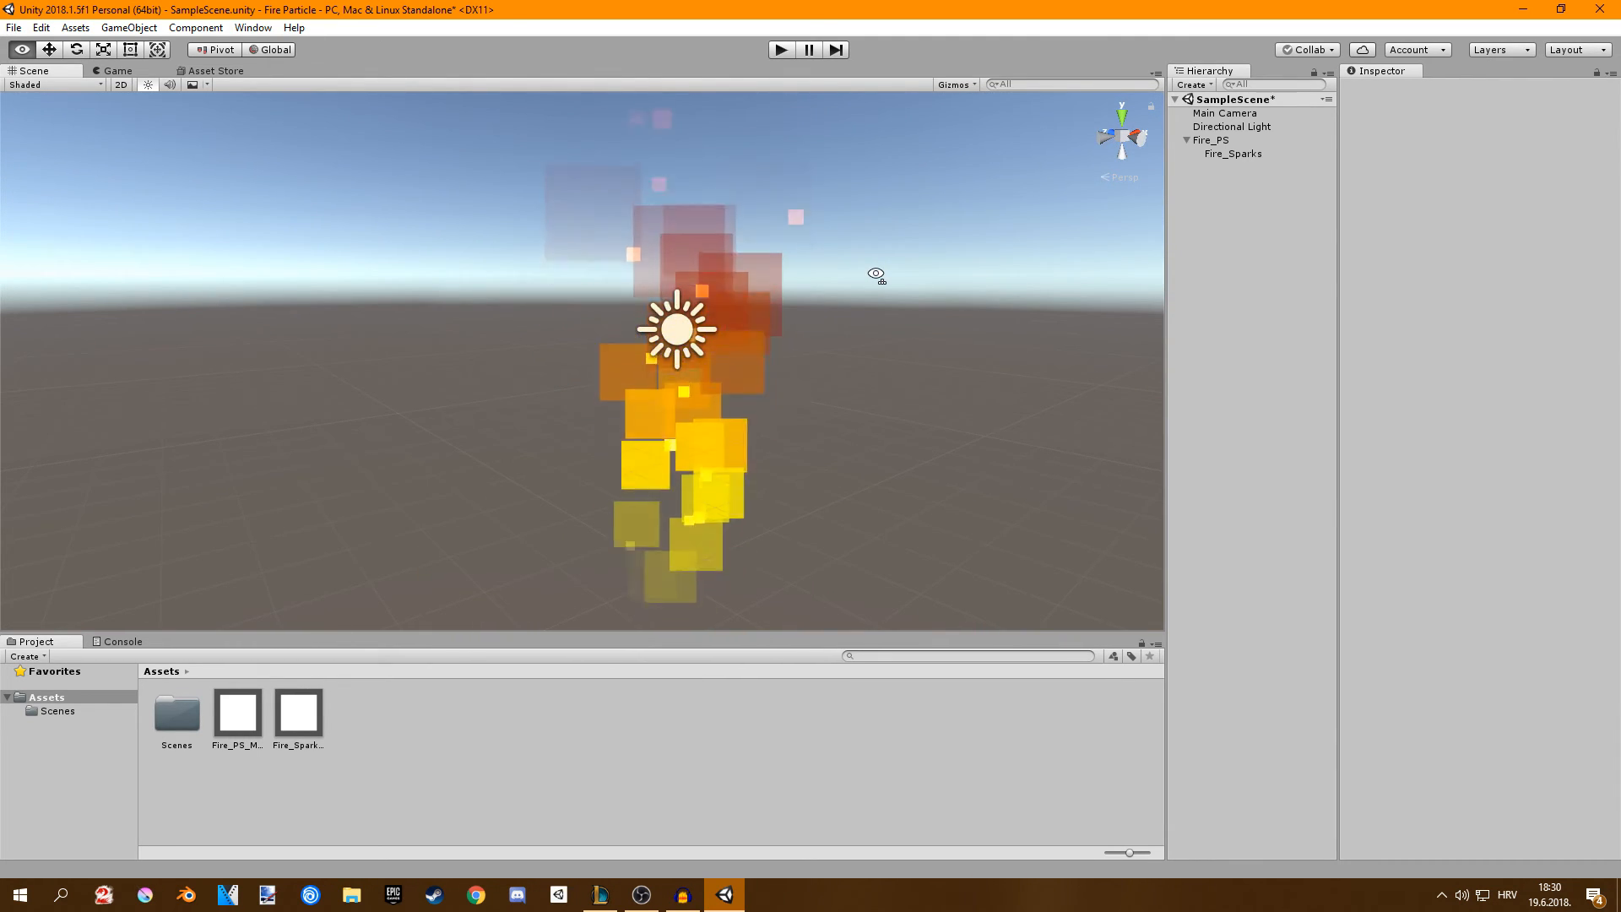